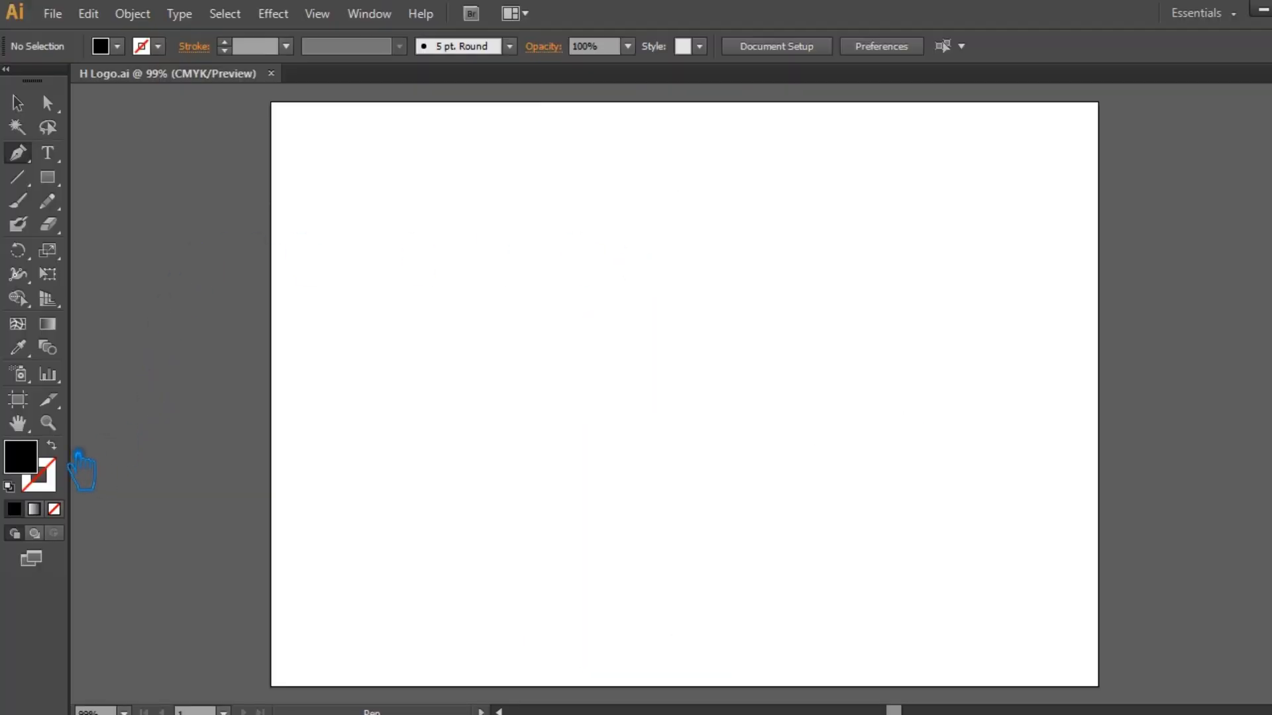
# Swap fill and stroke with Shift+X so fill is None and stroke is black.
pyautogui.hotkey('shift', 'x')
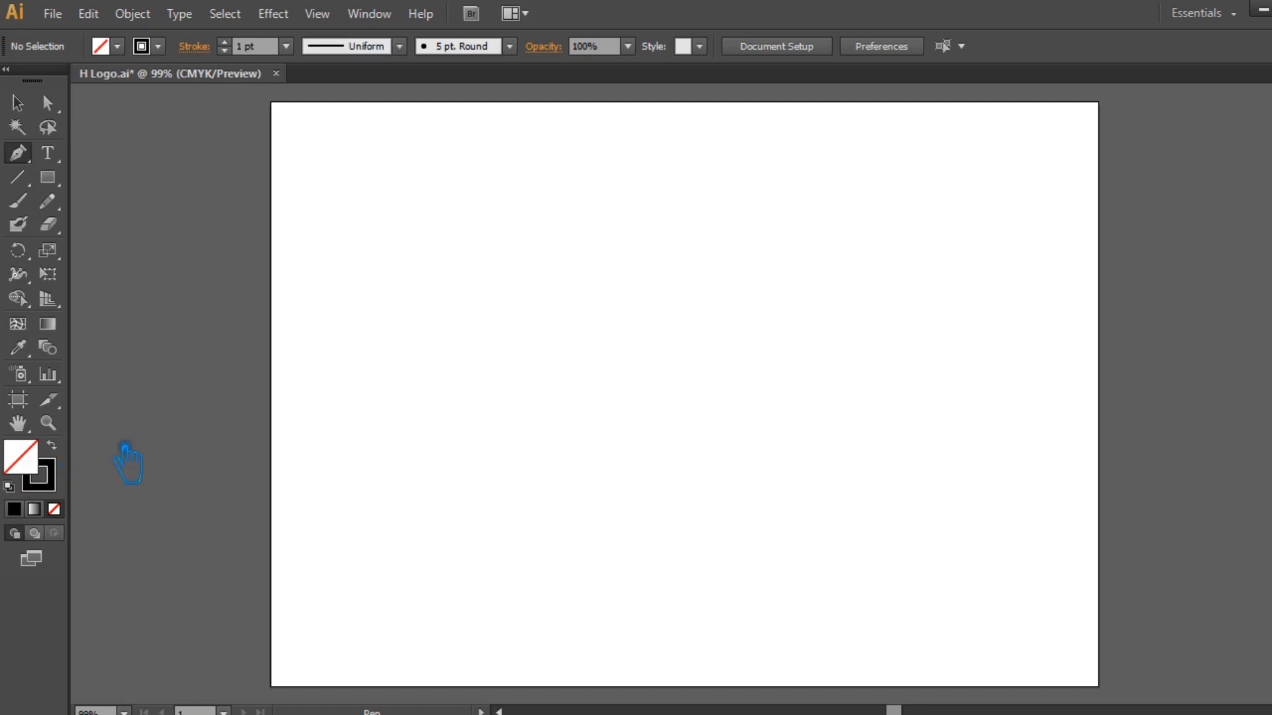
# Pen-draw a three-anchor vertical S-curve as a thin black open path.
pyautogui.click(71, 480)
pyautogui.click(610, 239)
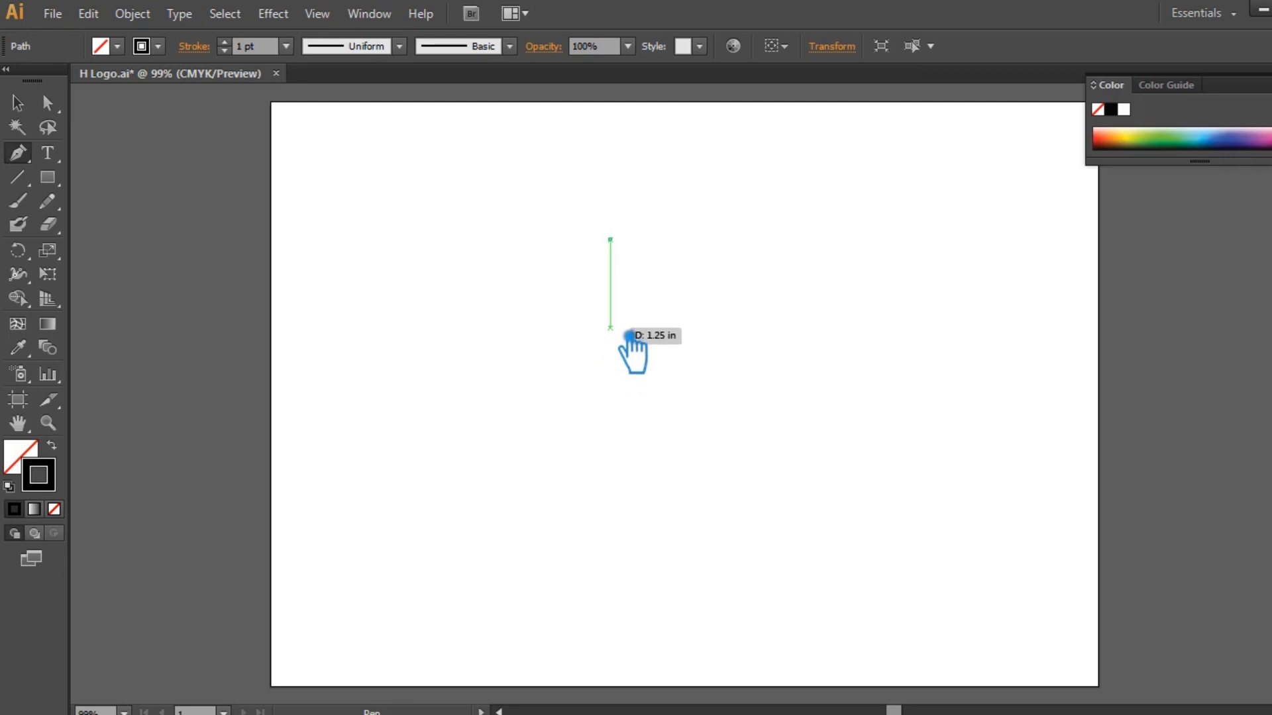
pyautogui.moveTo(610, 326)
pyautogui.mouseDown()
pyautogui.moveTo(671, 390)
pyautogui.moveTo(664, 377)
pyautogui.moveTo(627, 411)
pyautogui.mouseUp()
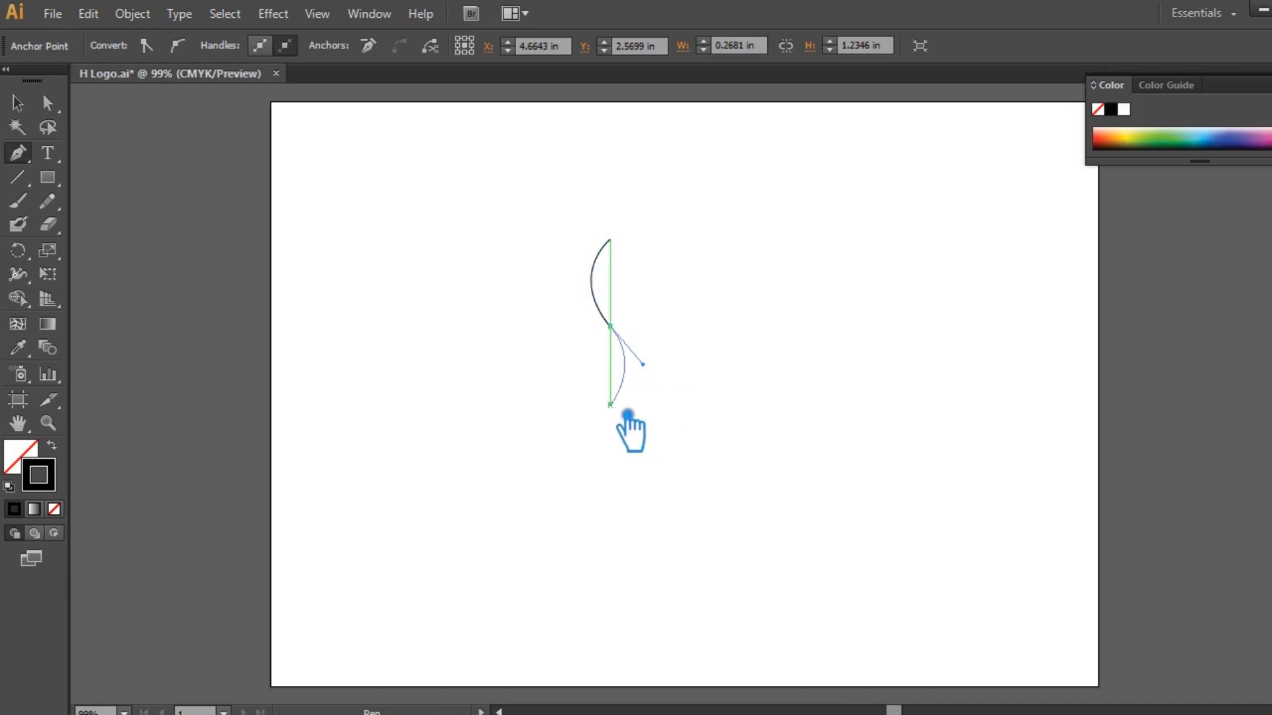
pyautogui.click(610, 404)
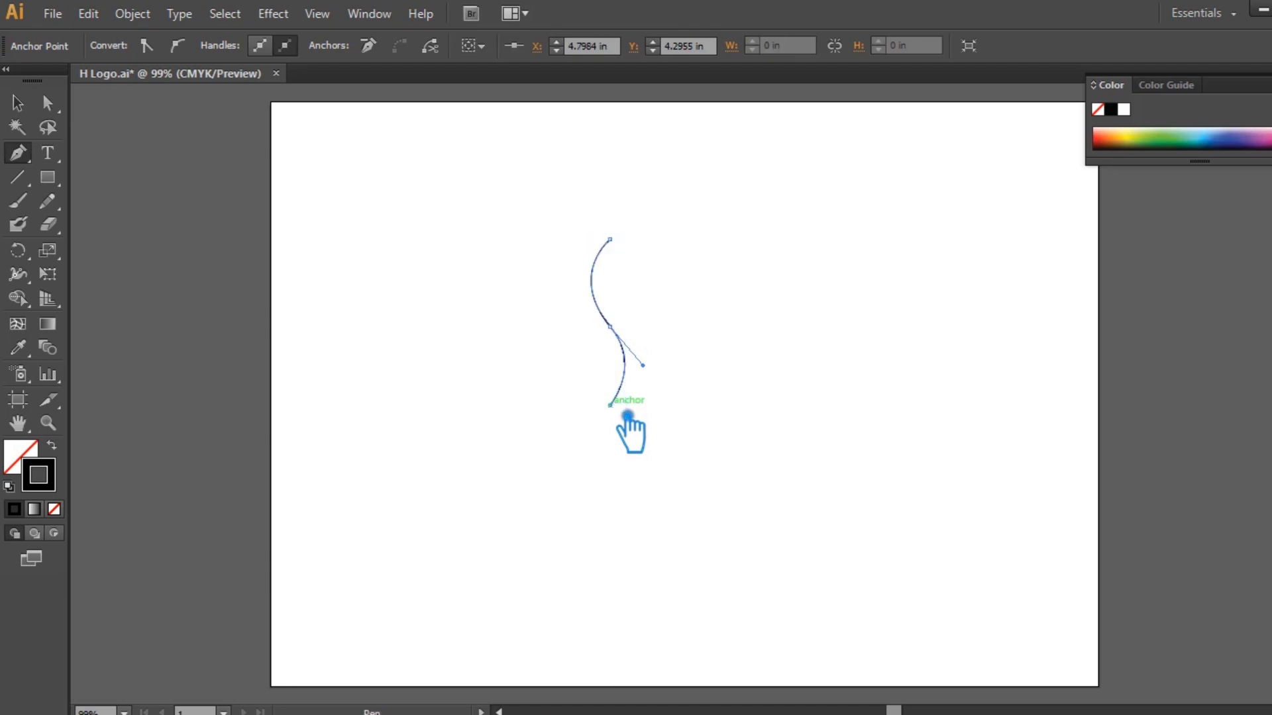
pyautogui.hotkey('ctrl', 'z')
pyautogui.moveTo(624, 420); pyautogui.dragTo(628, 416)
pyautogui.press('v')
pyautogui.click(813, 361)
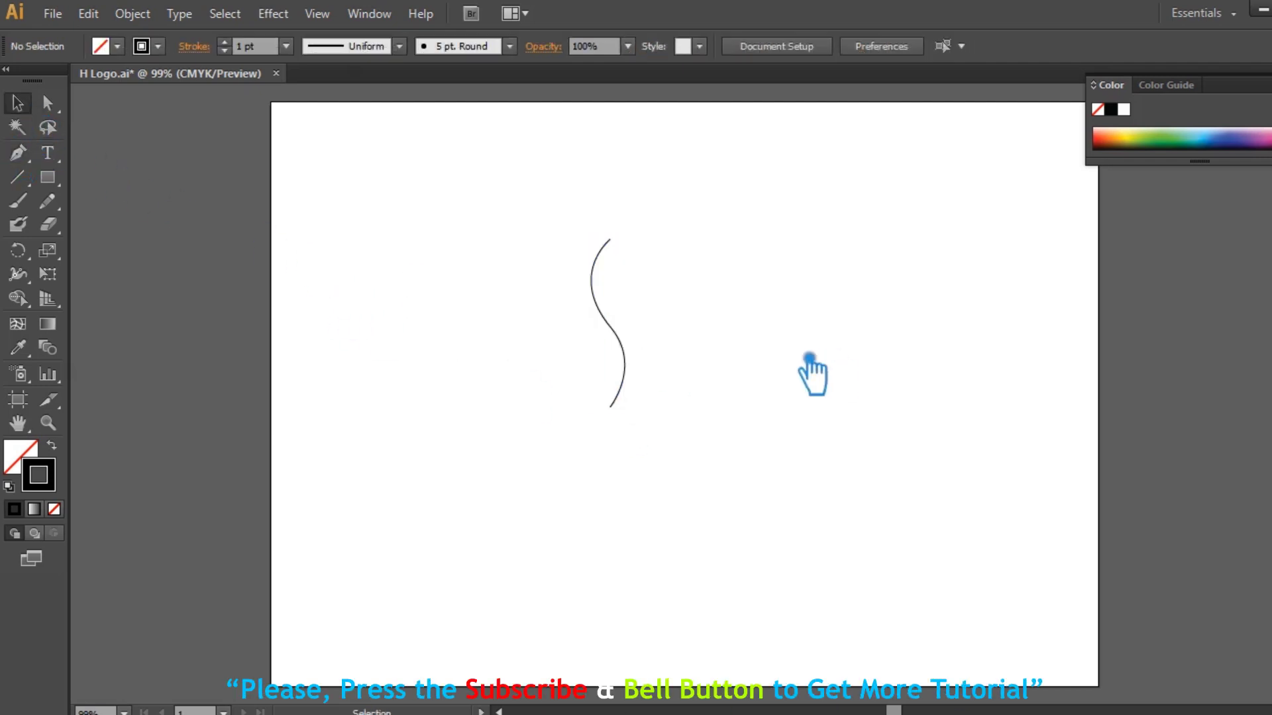
# Give the S-curve tapered Width Profile 1 and a heavier stroke of about 30 pt.
pyautogui.click(634, 349)
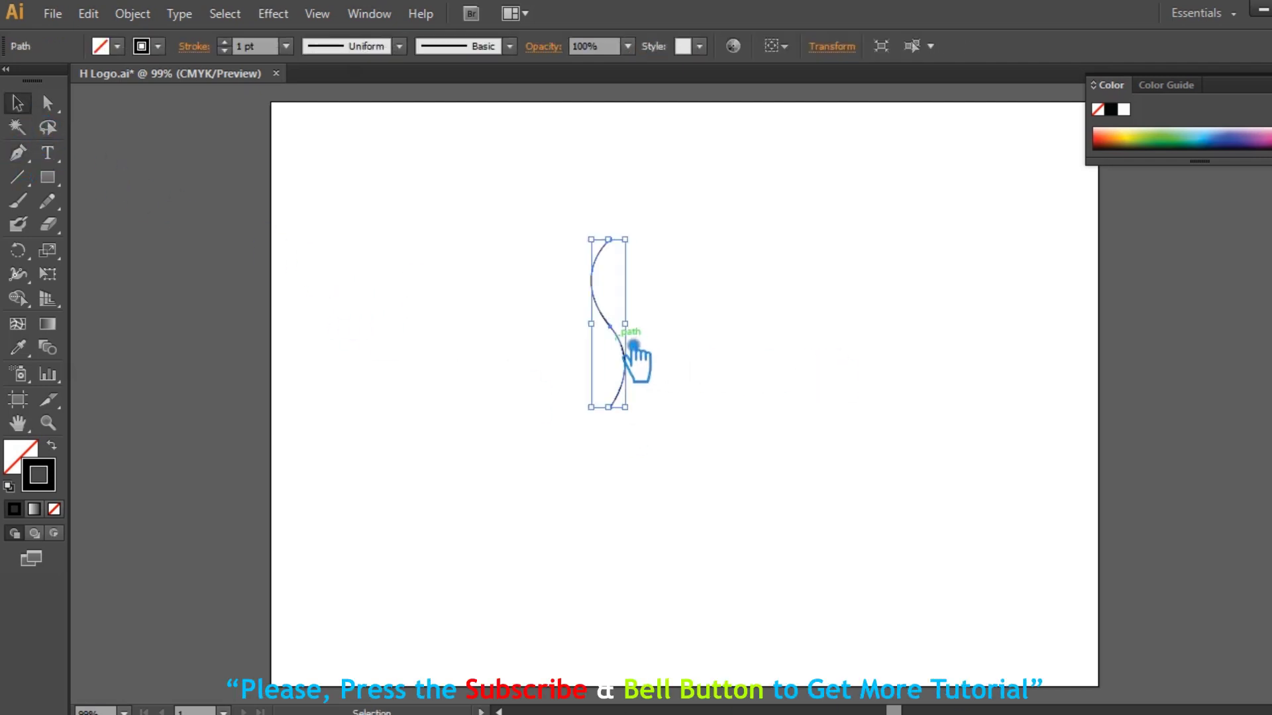
pyautogui.click(399, 46)
pyautogui.click(344, 139)
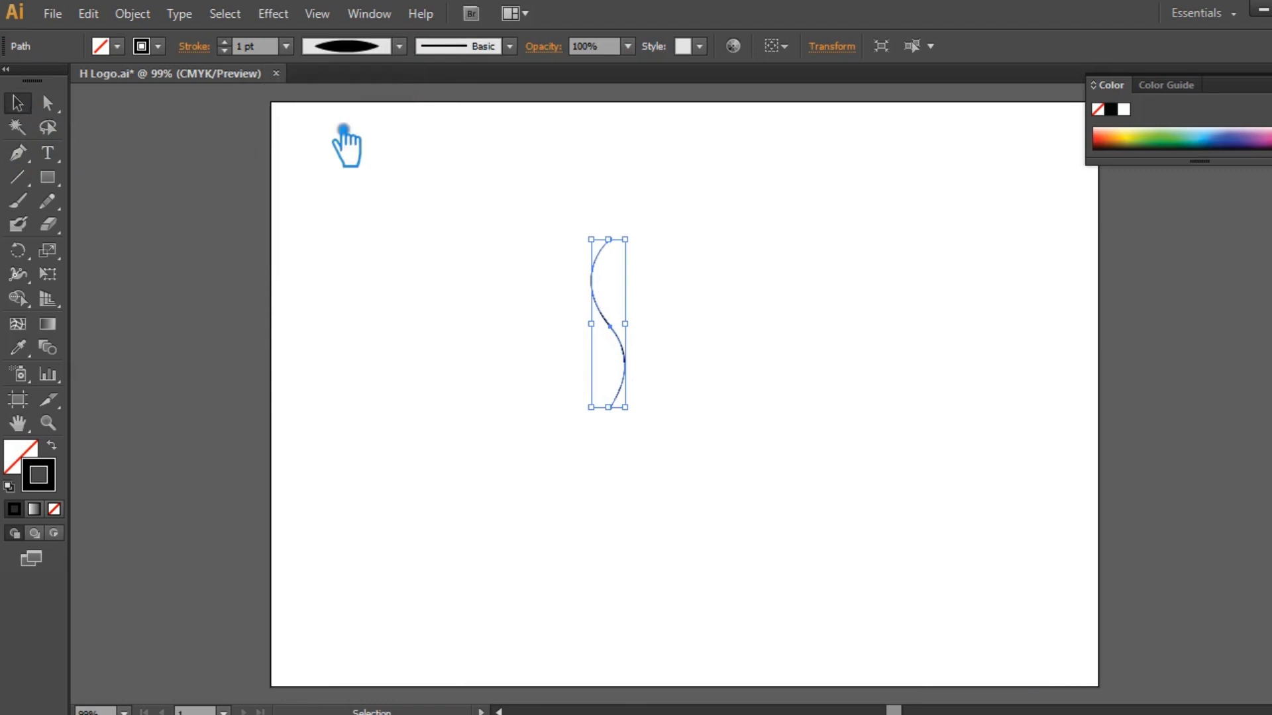
pyautogui.click(286, 46)
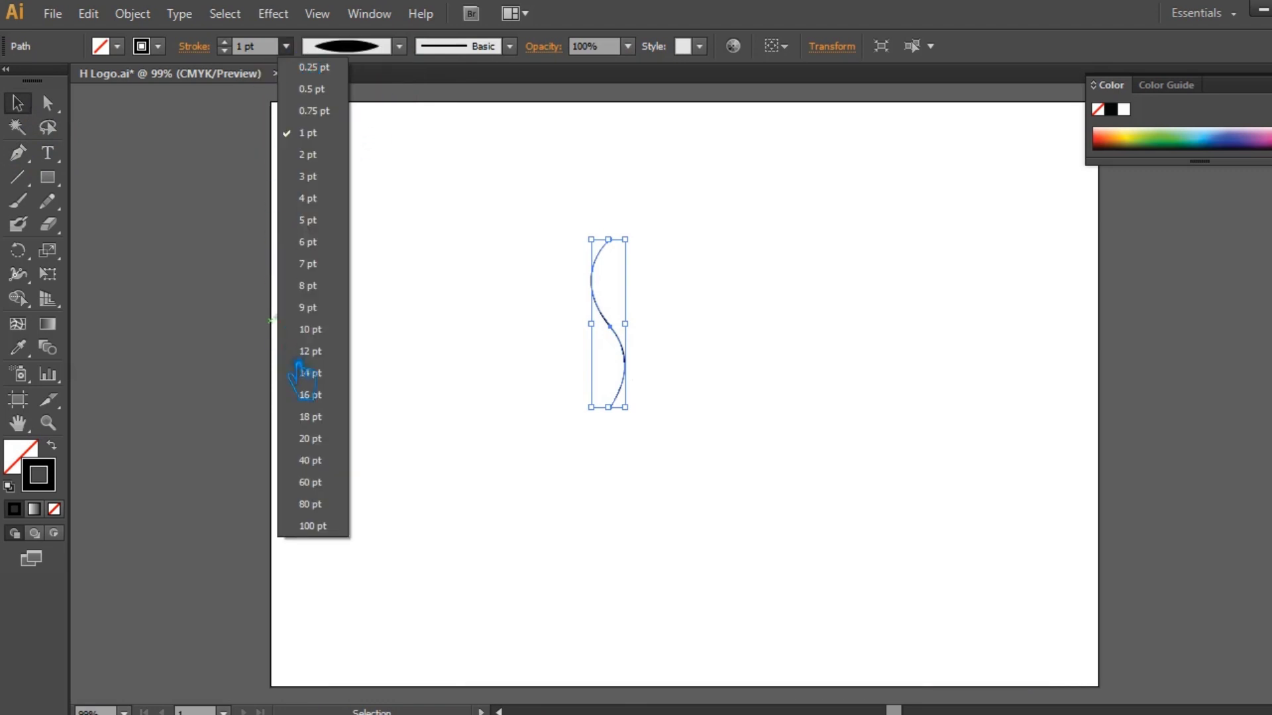
pyautogui.click(328, 439)
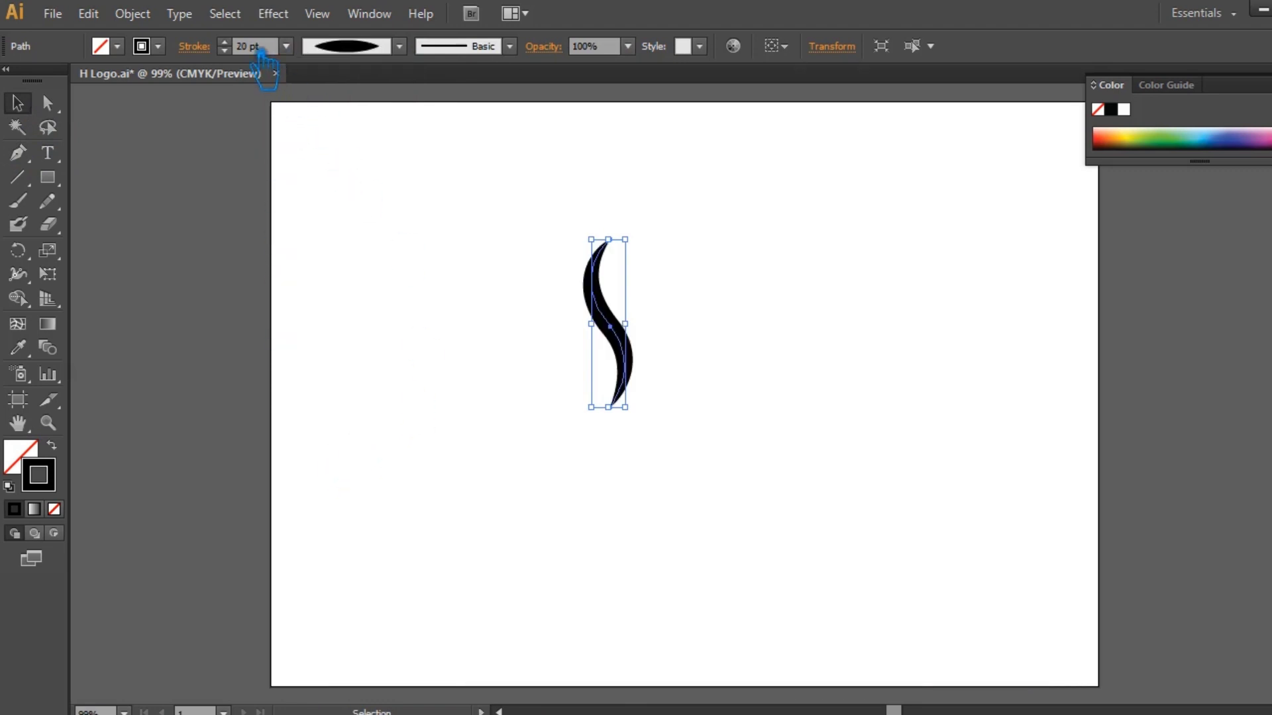
pyautogui.doubleClick(254, 46)
pyautogui.write('30')
pyautogui.press('Return')
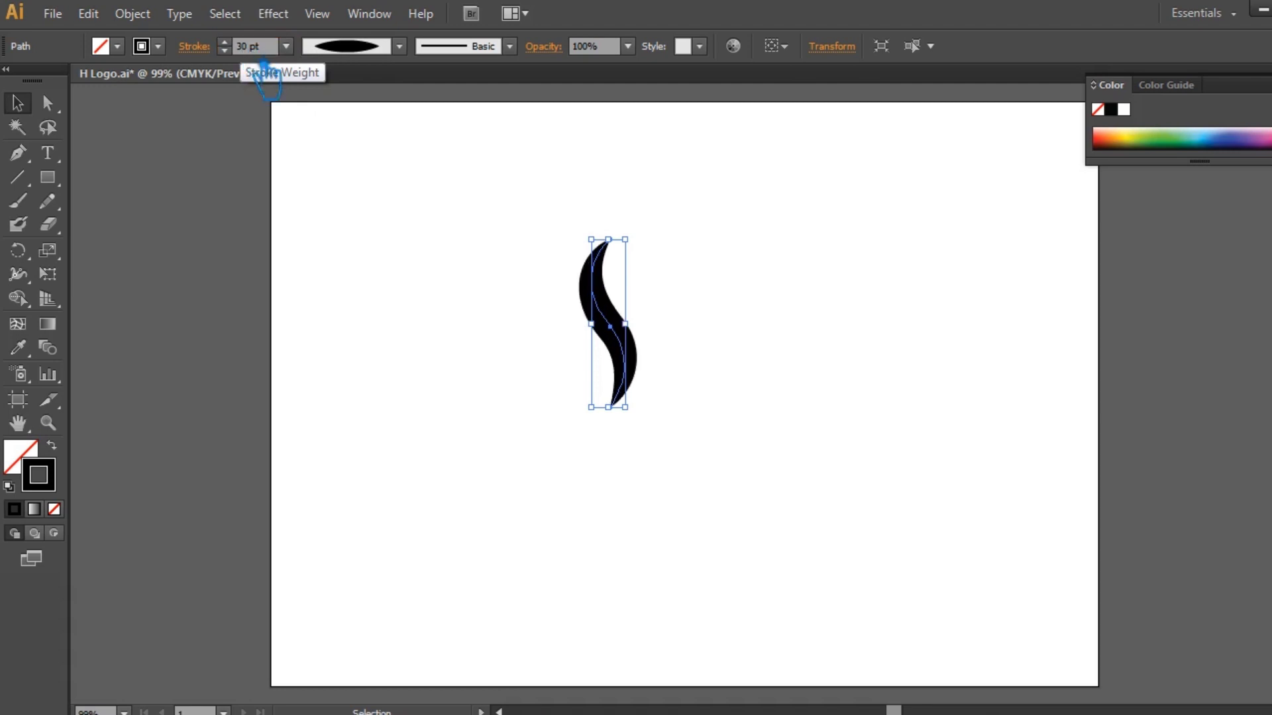
pyautogui.click(729, 358)
# Reflect the swoosh across the vertical axis and shift it slightly left.
pyautogui.click(643, 363)
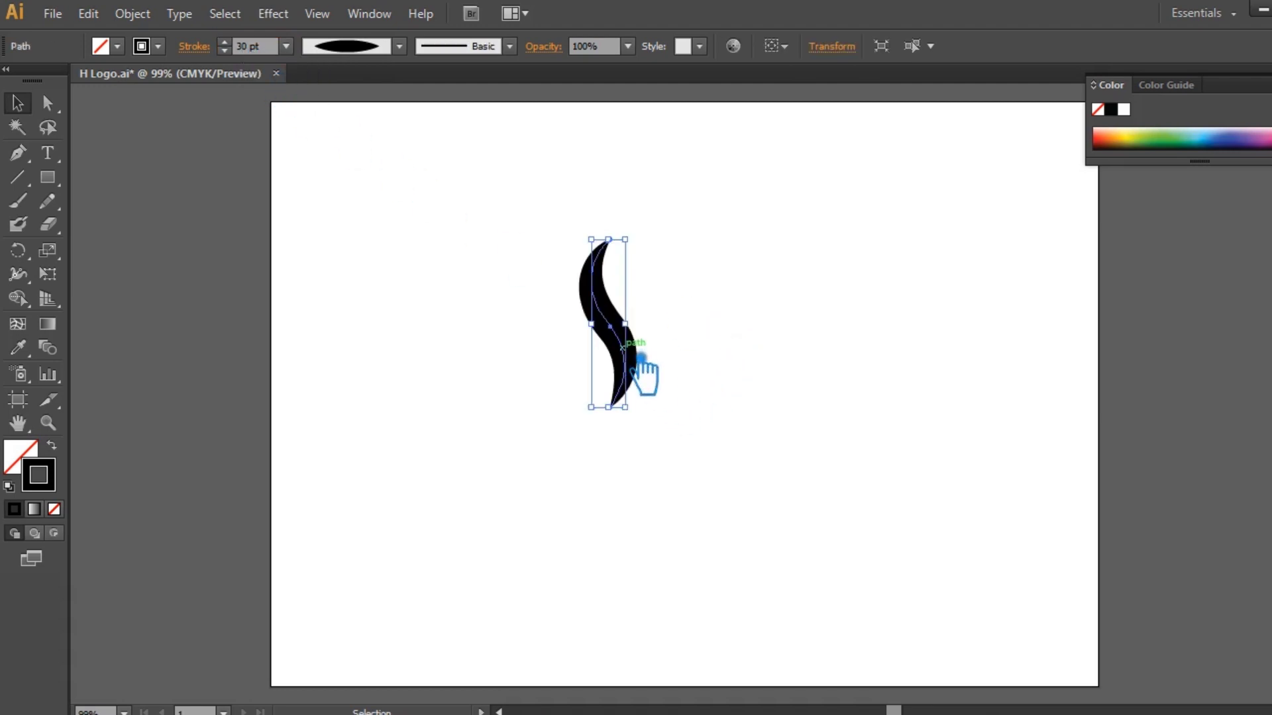
pyautogui.rightClick(626, 343)
pyautogui.moveTo(686, 605)
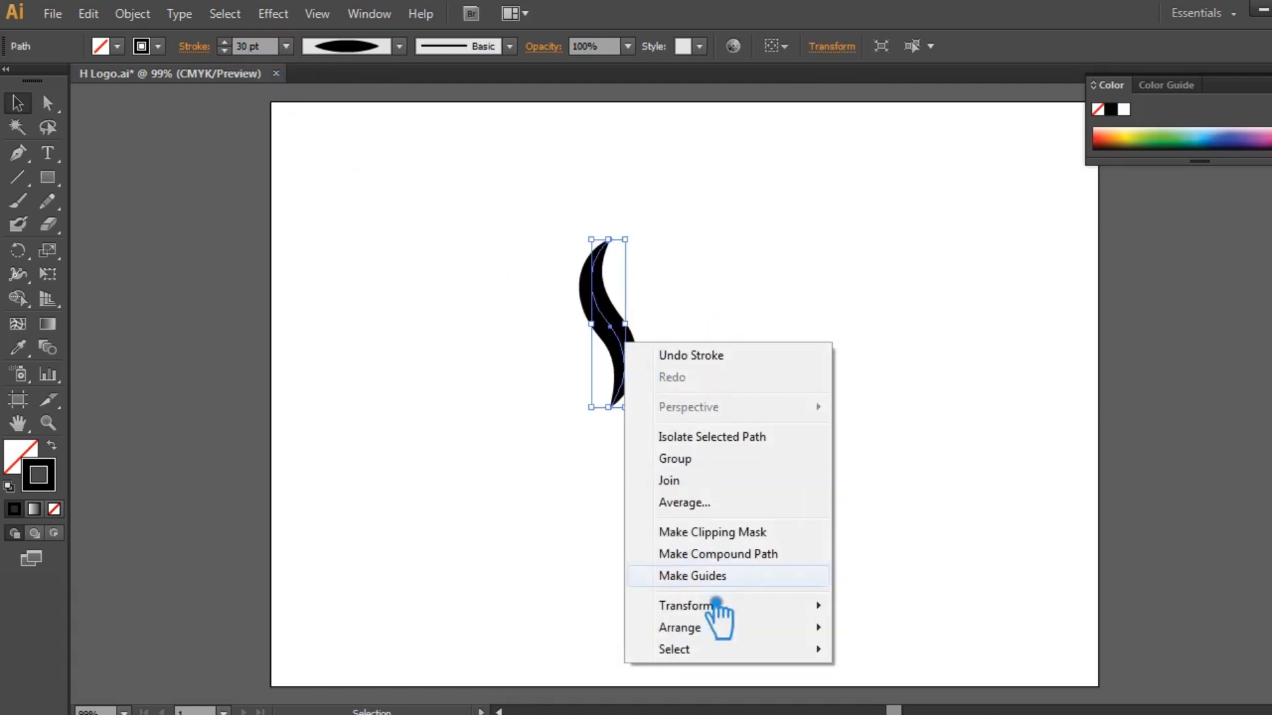
pyautogui.click(948, 513)
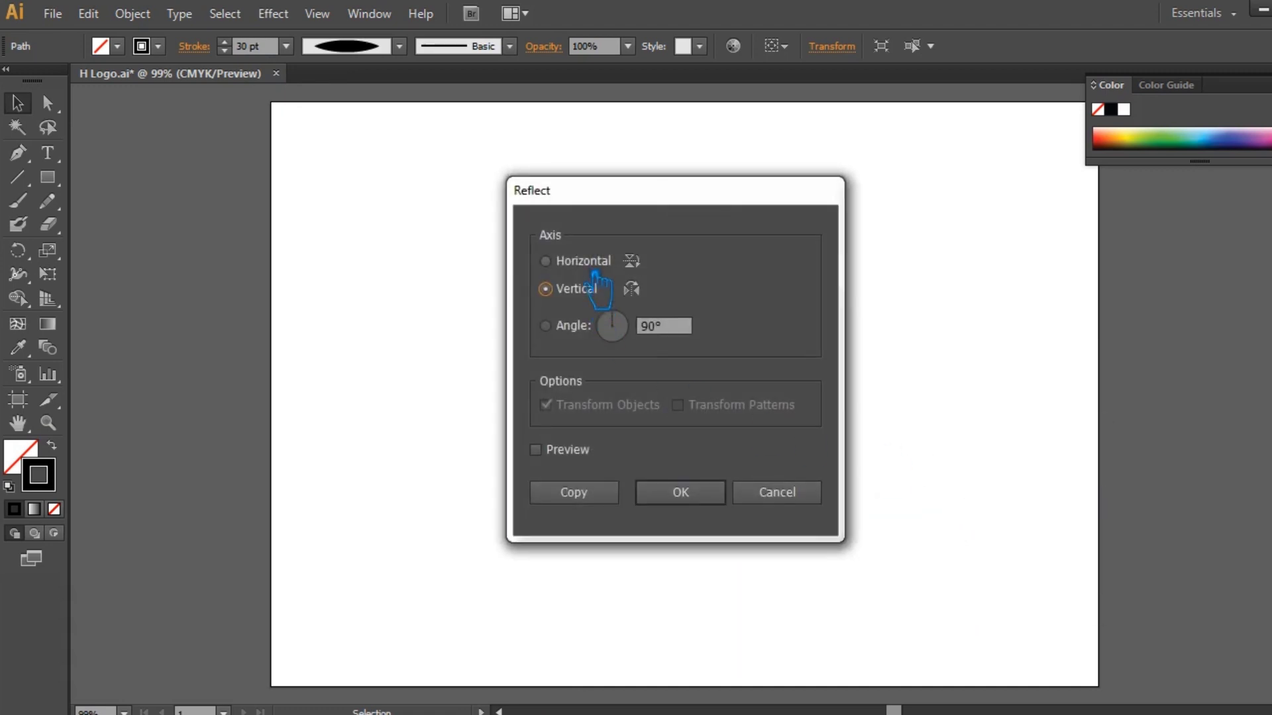
pyautogui.click(685, 493)
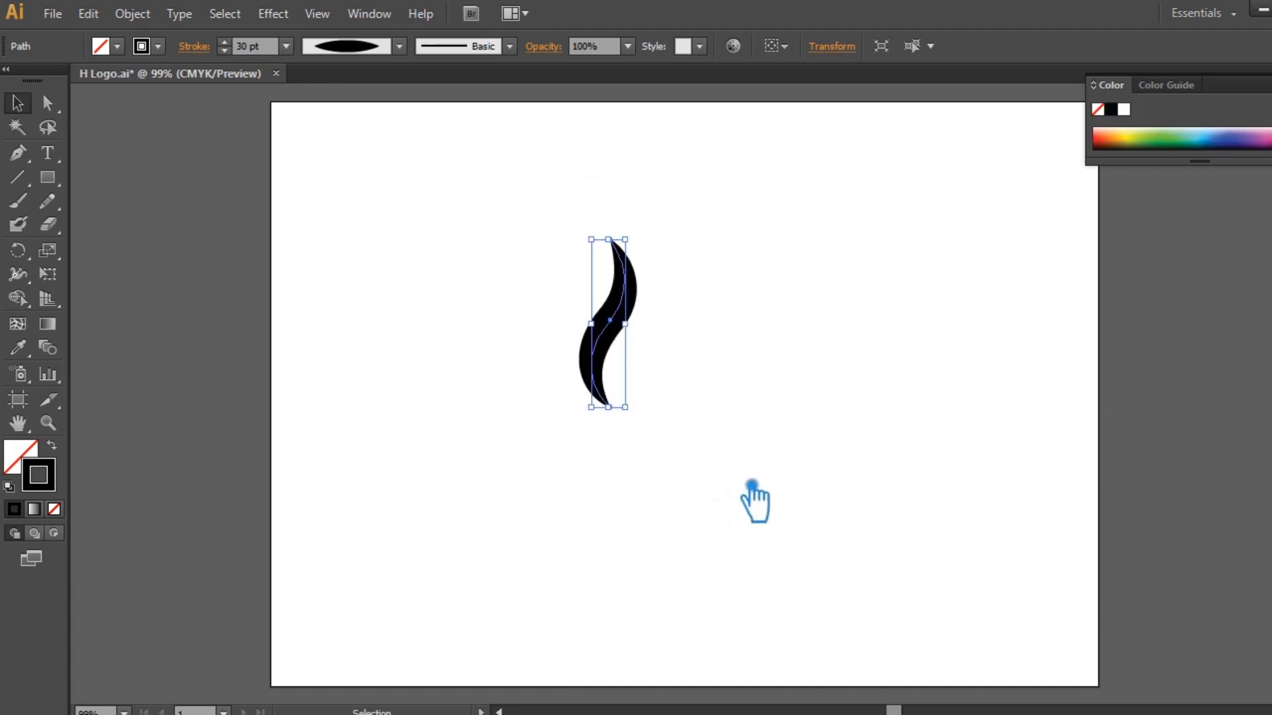
pyautogui.click(753, 498)
pyautogui.moveTo(639, 345); pyautogui.dragTo(575, 356)
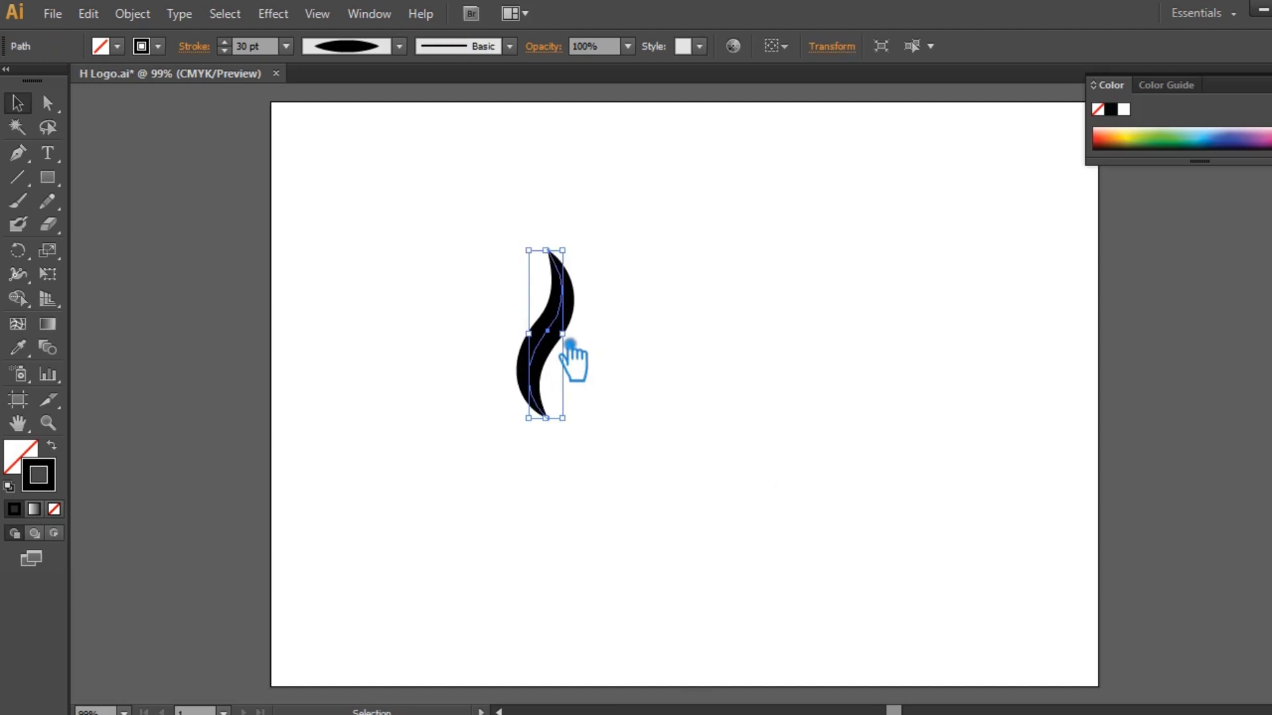
# Set the swoosh's stroke weight to 35 pt.
pyautogui.click(286, 46)
pyautogui.click(334, 474)
pyautogui.click(259, 46)
pyautogui.write('35pt')
pyautogui.click(888, 371)
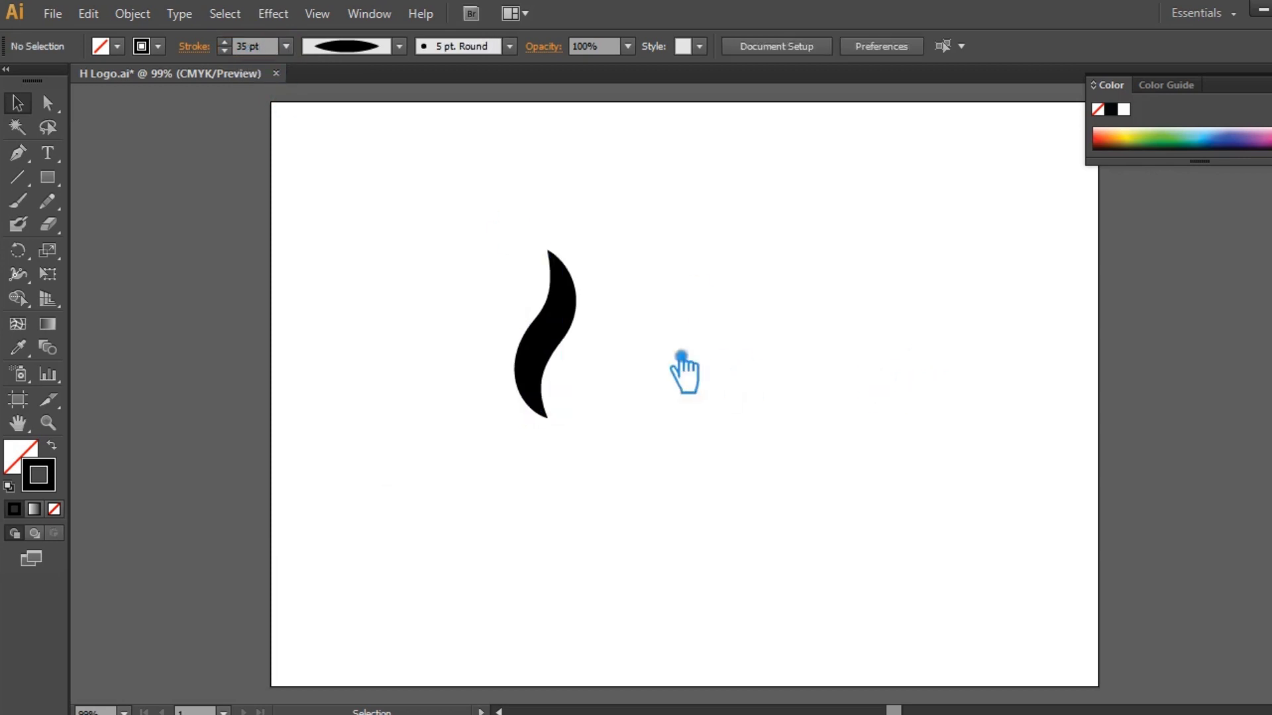
# Alt-drag a copy of the swoosh to its right and vertically center-align both.
pyautogui.moveTo(562, 346); pyautogui.dragTo(648, 354)
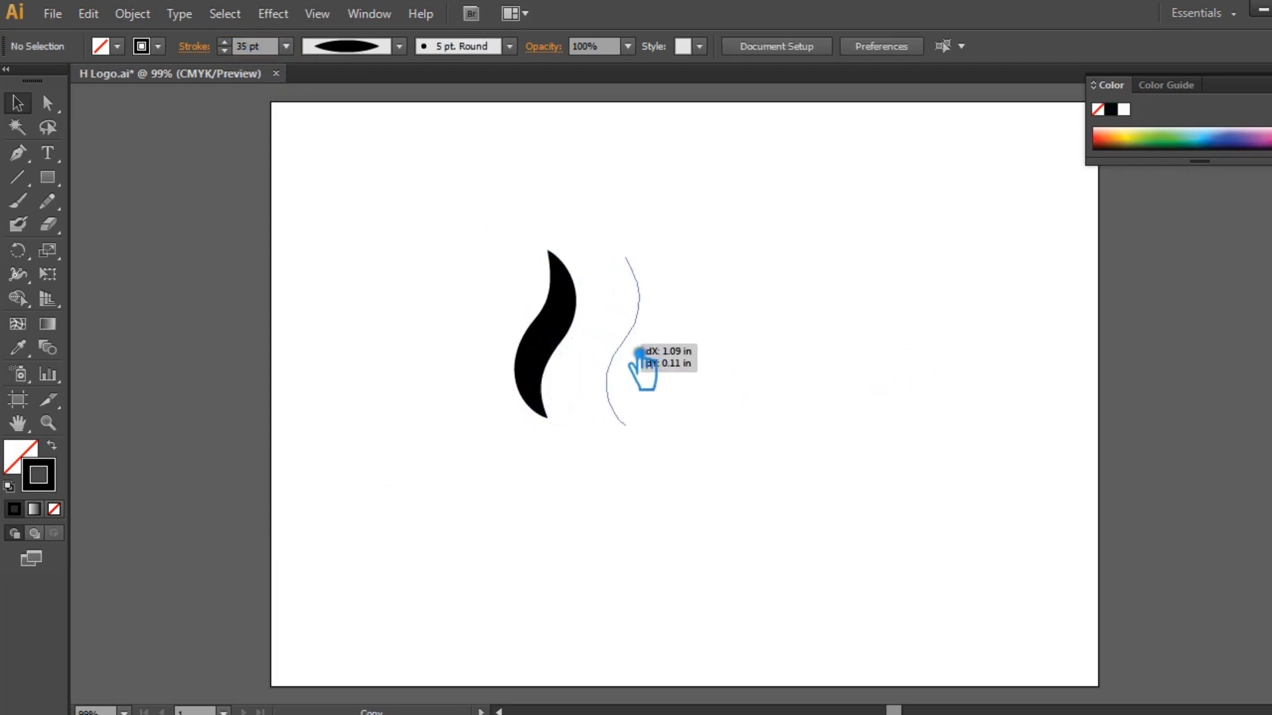
pyautogui.moveTo(647, 355); pyautogui.dragTo(648, 355)
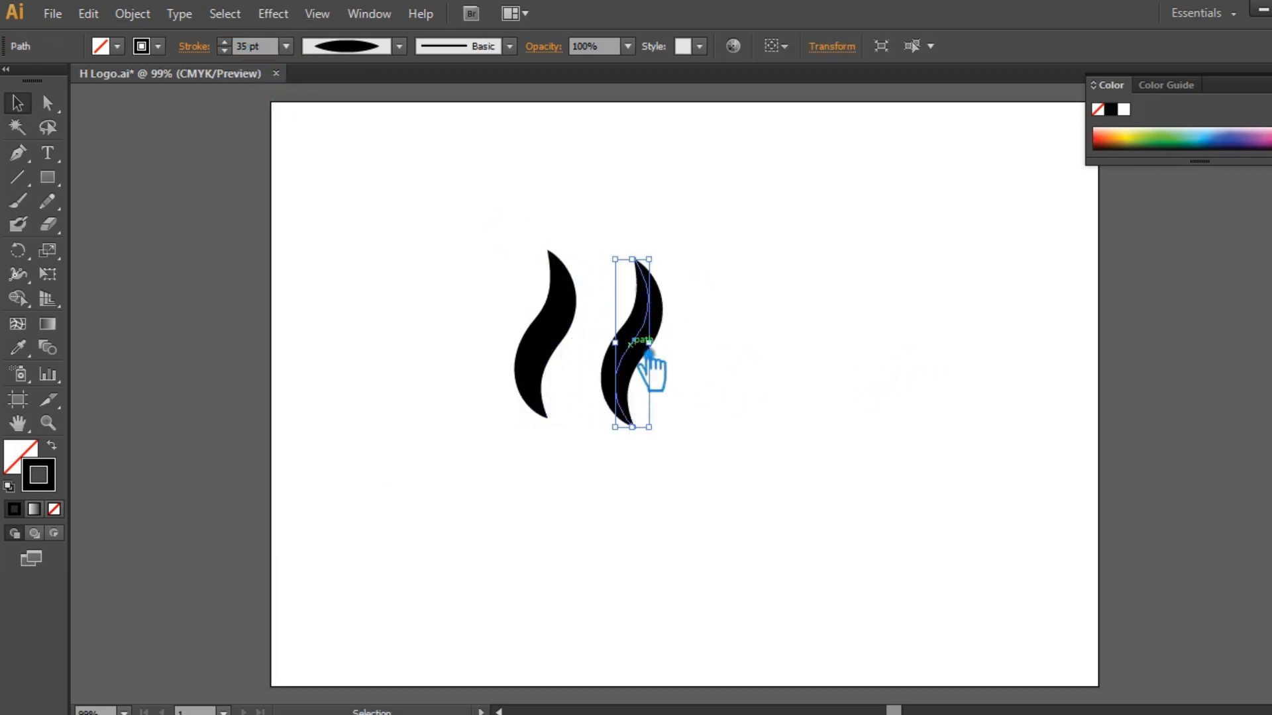
pyautogui.click(759, 382)
pyautogui.moveTo(751, 417); pyautogui.dragTo(474, 241)
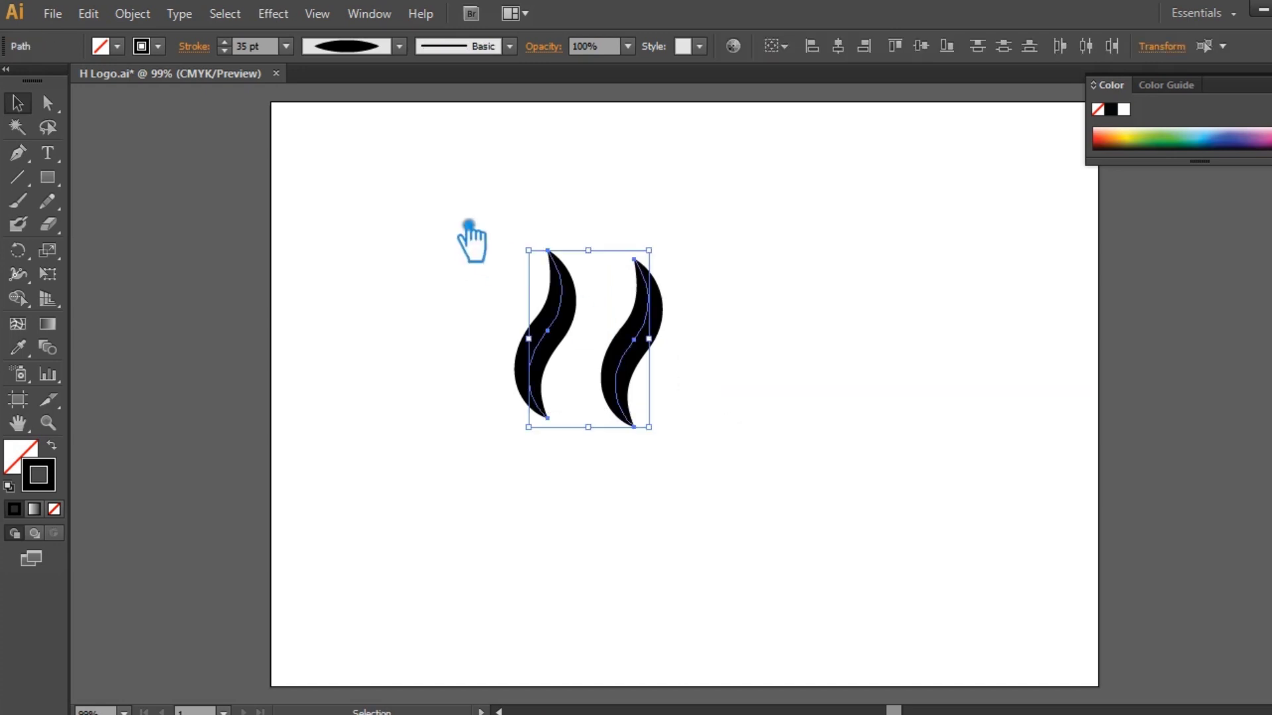
pyautogui.click(940, 58)
pyautogui.click(839, 425)
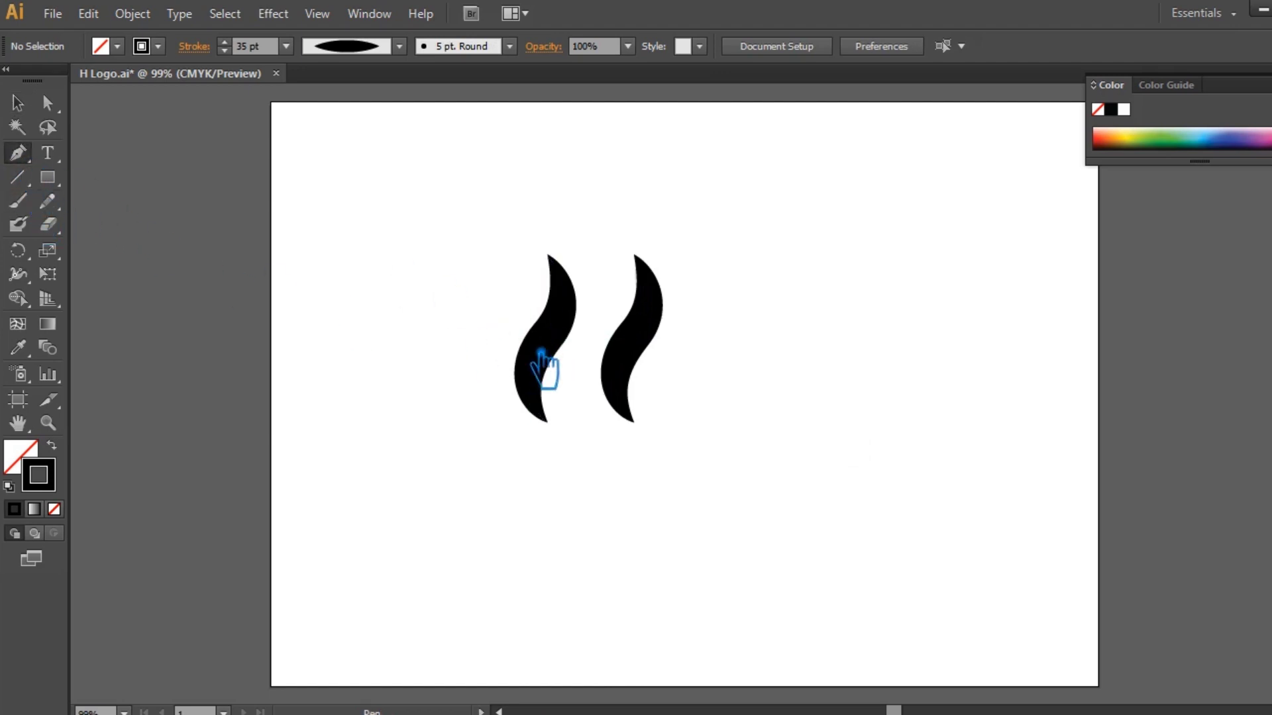
# Select both swooshes and show their anchor points with Direct Selection.
pyautogui.click(17, 103)
pyautogui.moveTo(713, 483); pyautogui.dragTo(450, 246)
pyautogui.press('a')
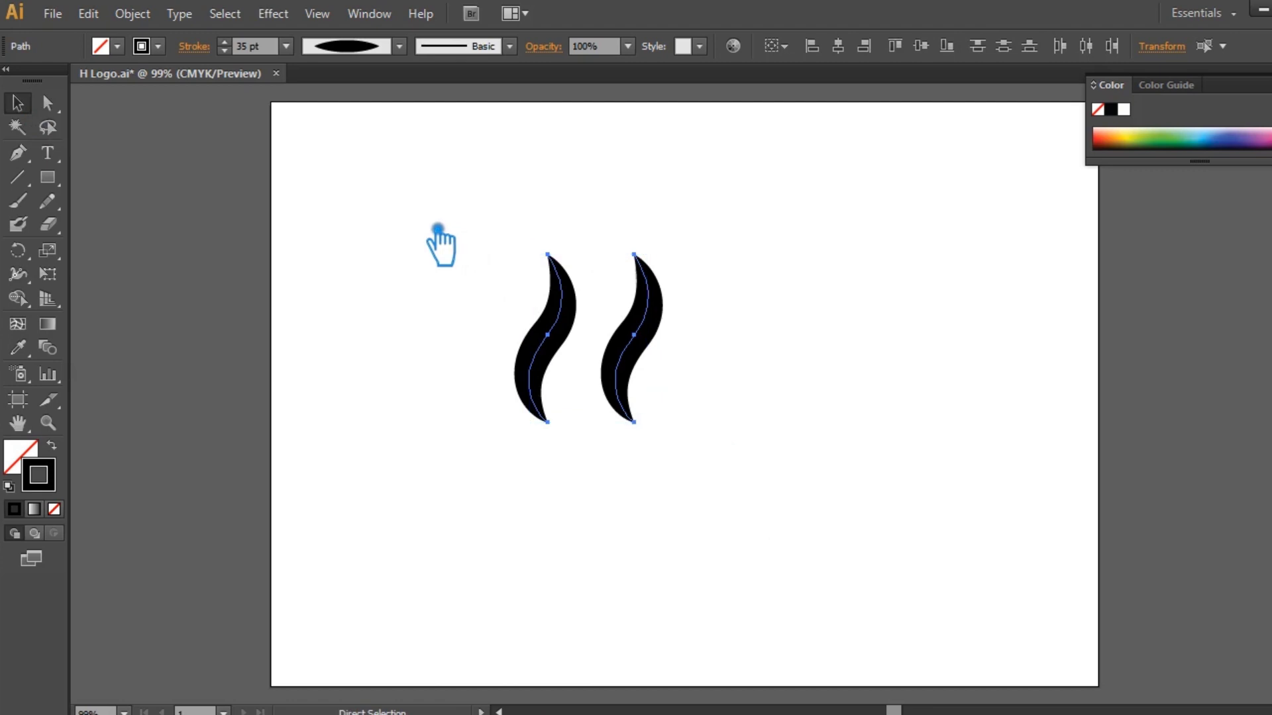
pyautogui.click(437, 228)
# Pen-draw a curved path from the left strand's middle to the right strand's middle.
pyautogui.click(18, 153)
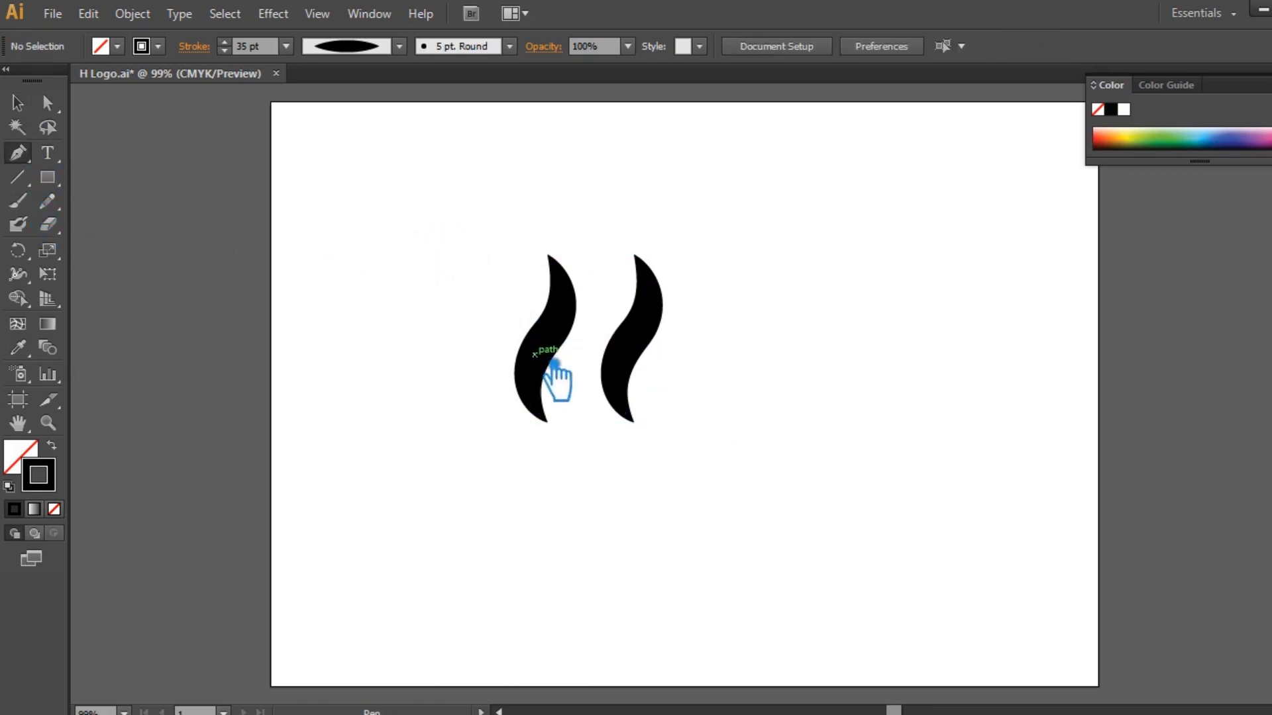
pyautogui.click(535, 354)
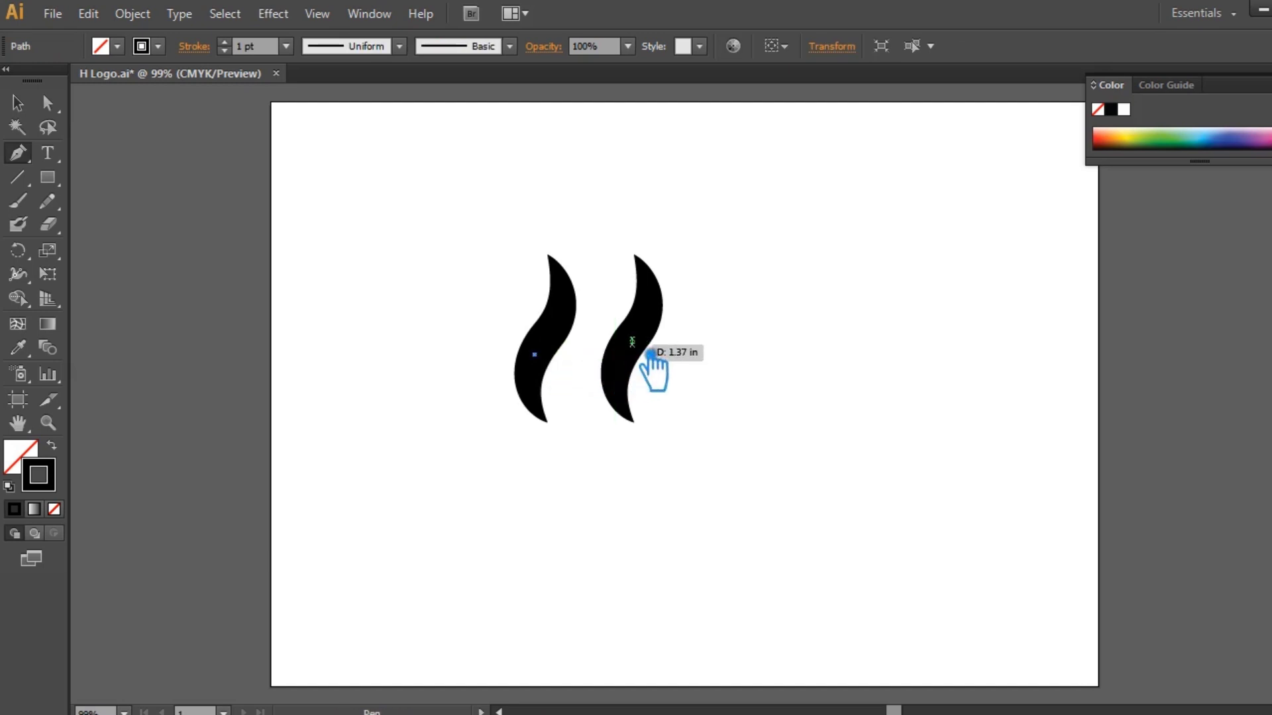
pyautogui.moveTo(606, 357); pyautogui.dragTo(655, 344)
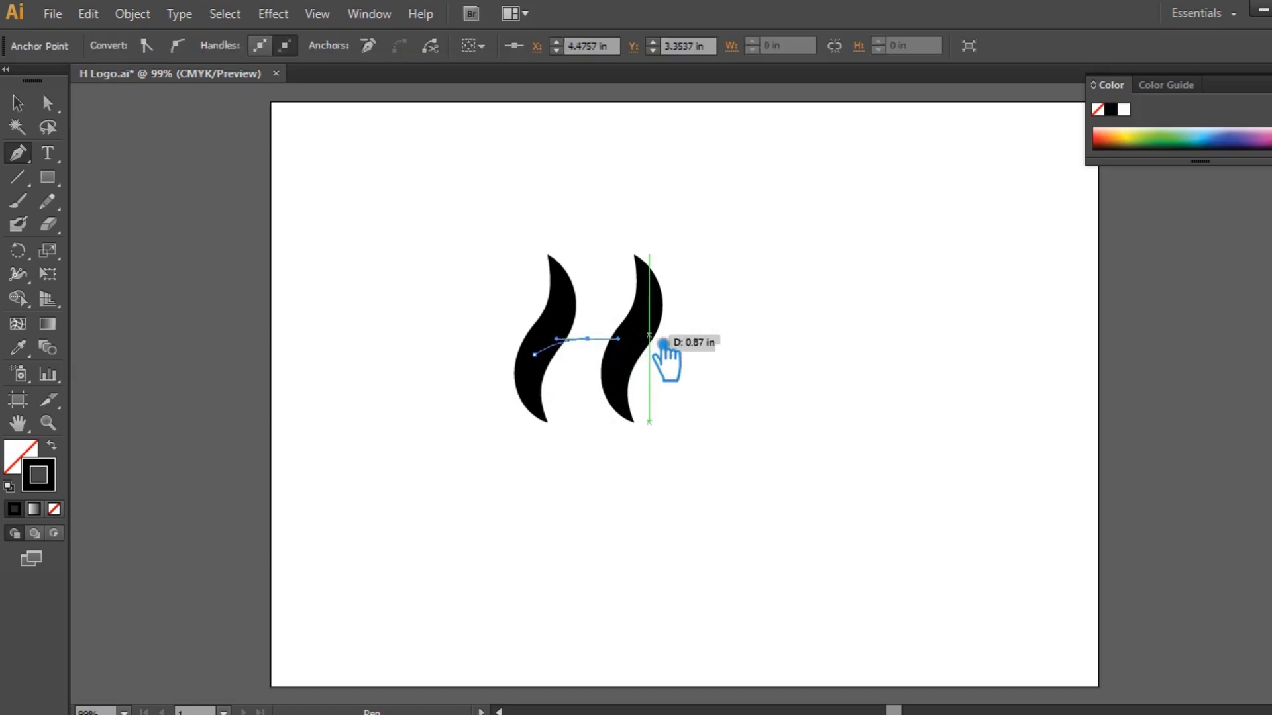
pyautogui.moveTo(655, 344); pyautogui.dragTo(628, 350)
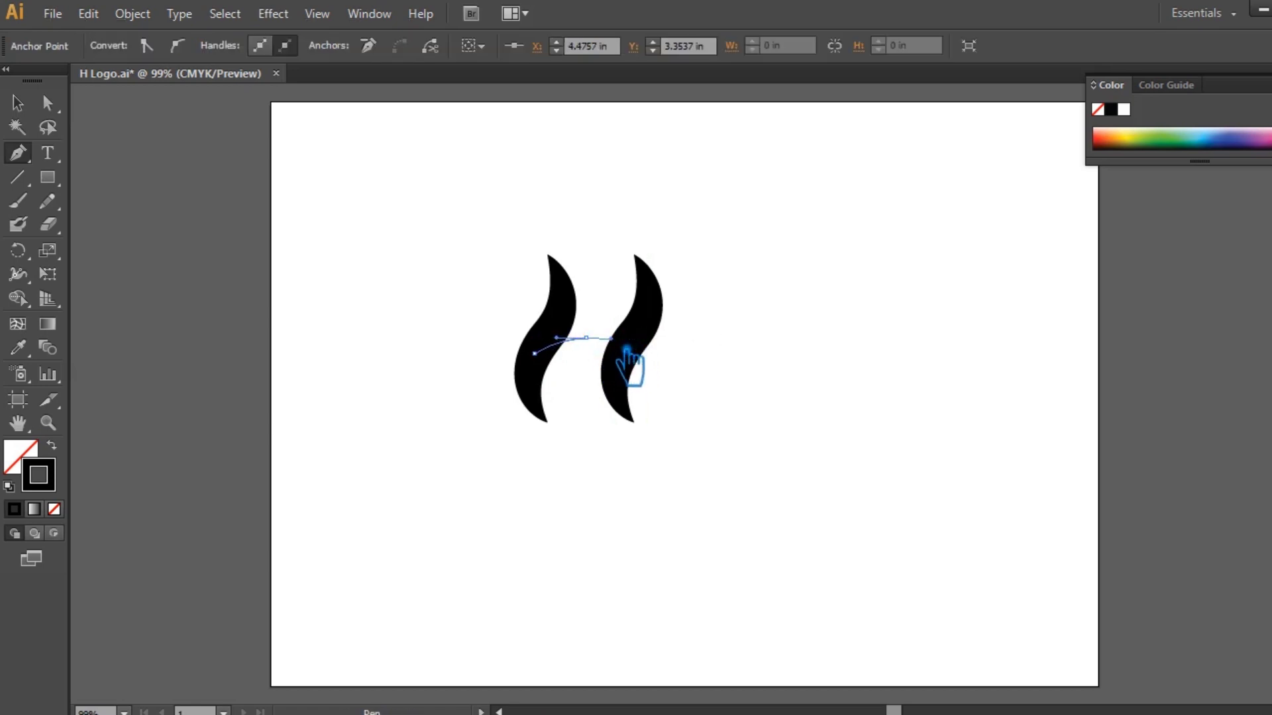
pyautogui.moveTo(622, 347); pyautogui.dragTo(652, 348)
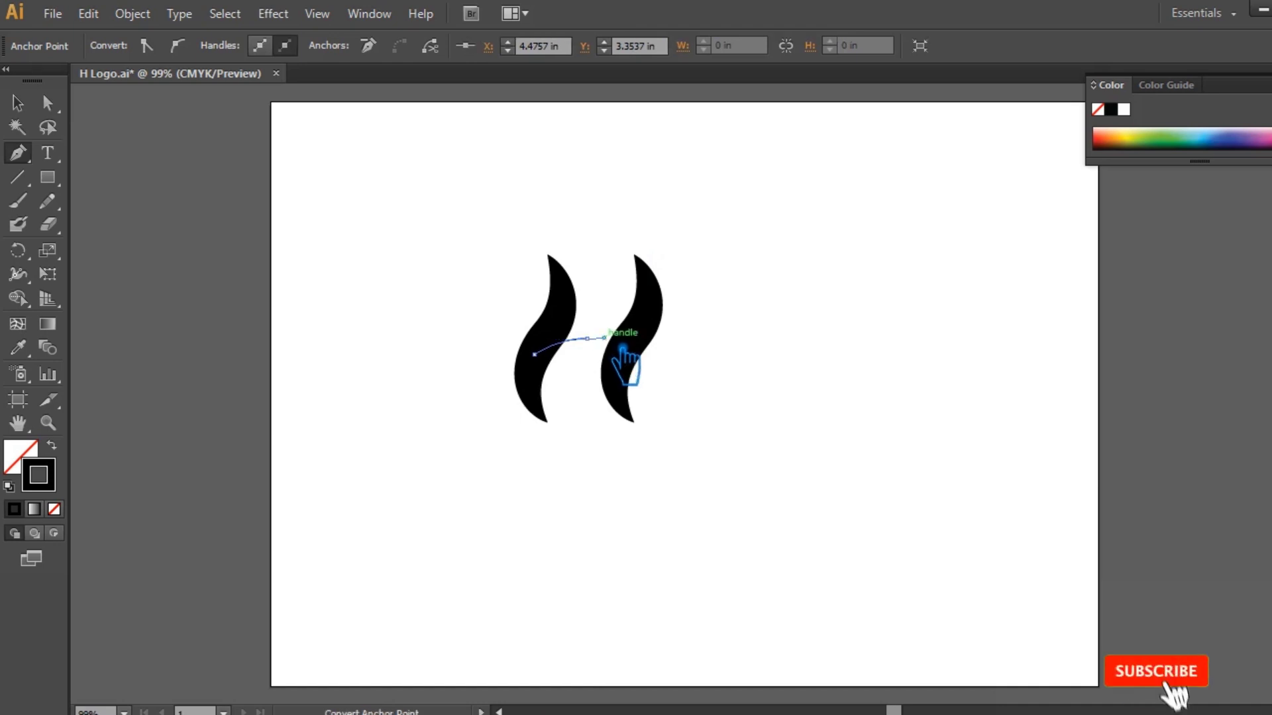
pyautogui.moveTo(652, 348)
pyautogui.mouseDown()
pyautogui.moveTo(650, 325)
pyautogui.moveTo(656, 344)
pyautogui.mouseUp()
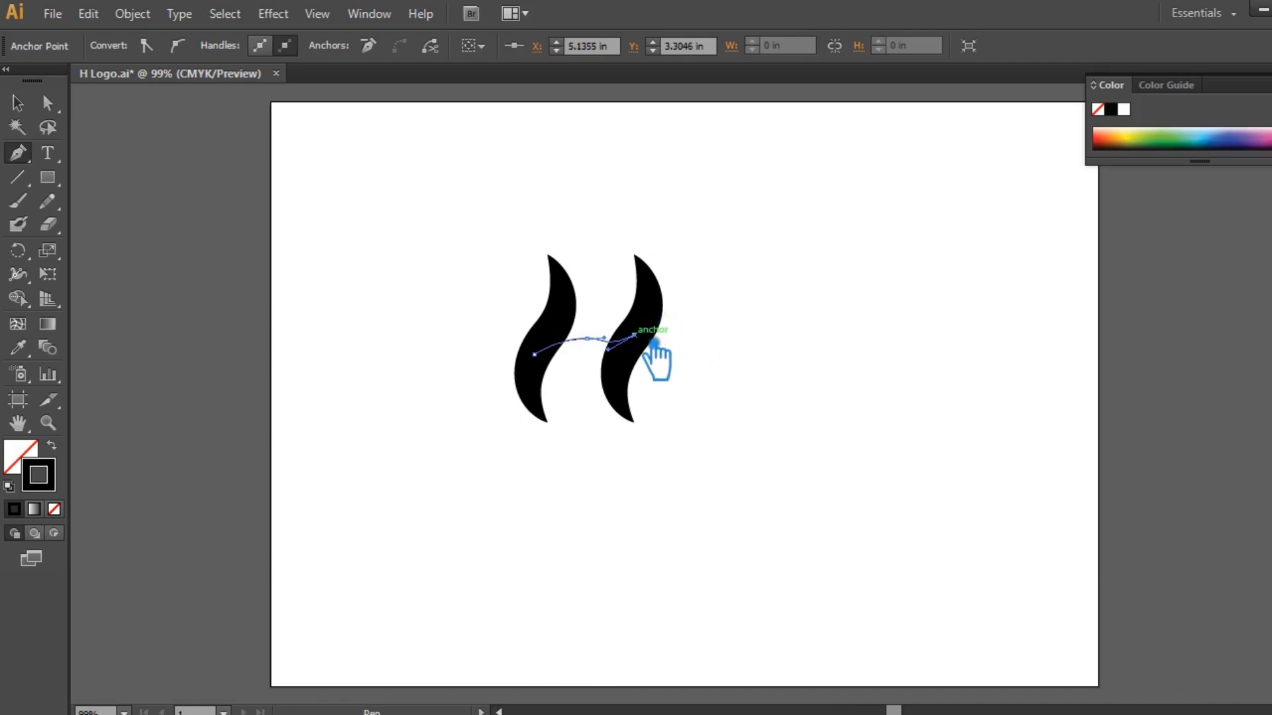
pyautogui.press('a')
pyautogui.click(604, 341)
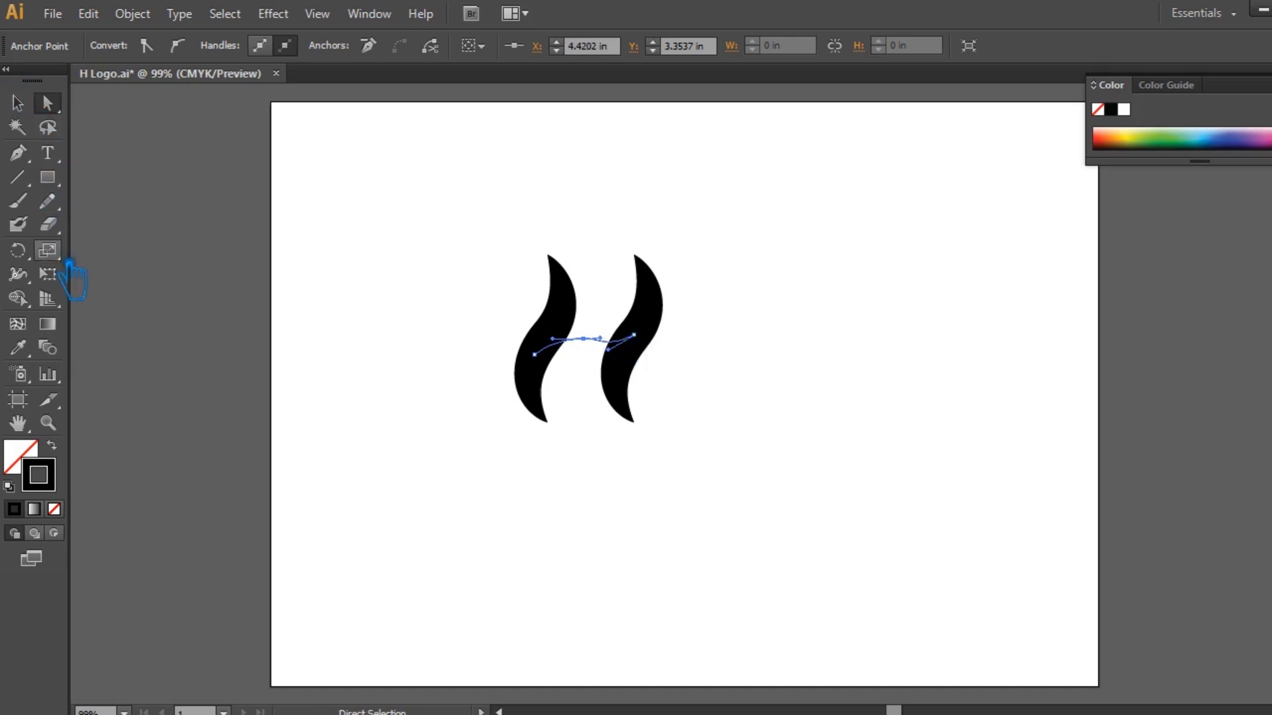
pyautogui.hotkey('ctrl', 'z')
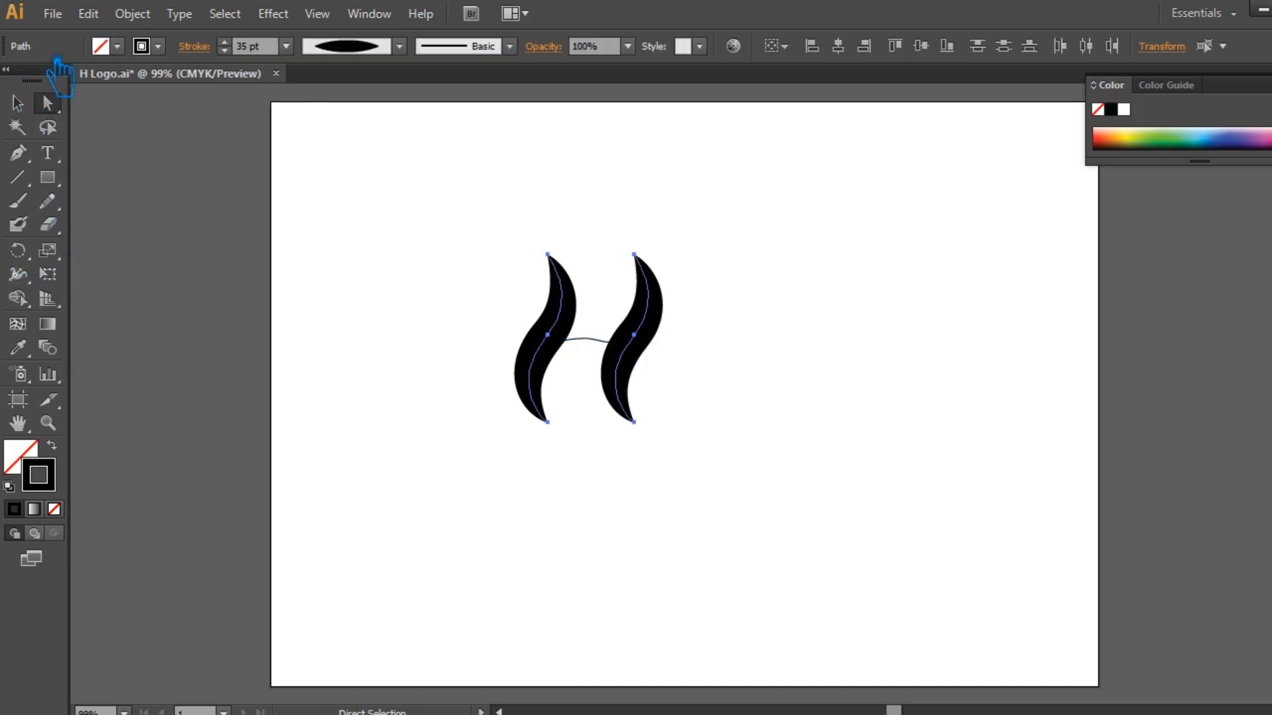
# Eyedropper the strands' black stroke appearance onto the connecting path.
pyautogui.click(20, 104)
pyautogui.click(585, 341)
pyautogui.click(17, 348)
pyautogui.click(571, 328)
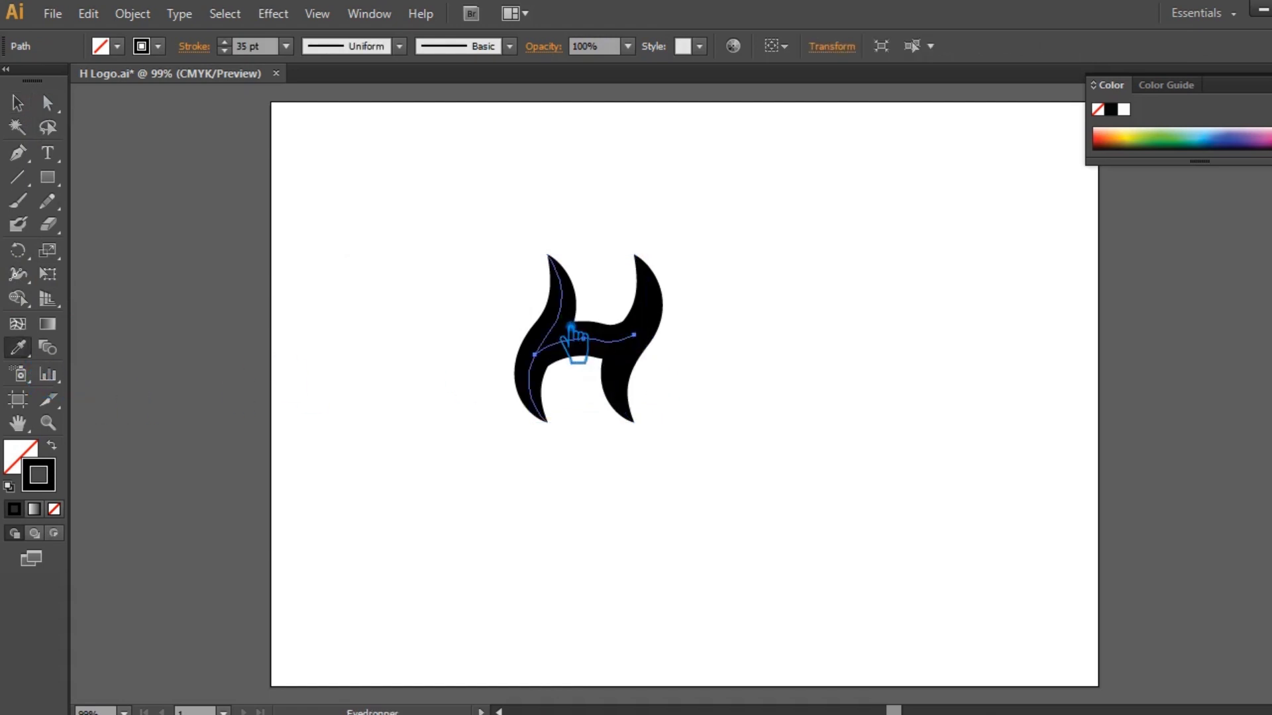
# Set the crossbar's stroke weight to 10 pt, then 20 pt.
pyautogui.click(286, 46)
pyautogui.click(337, 329)
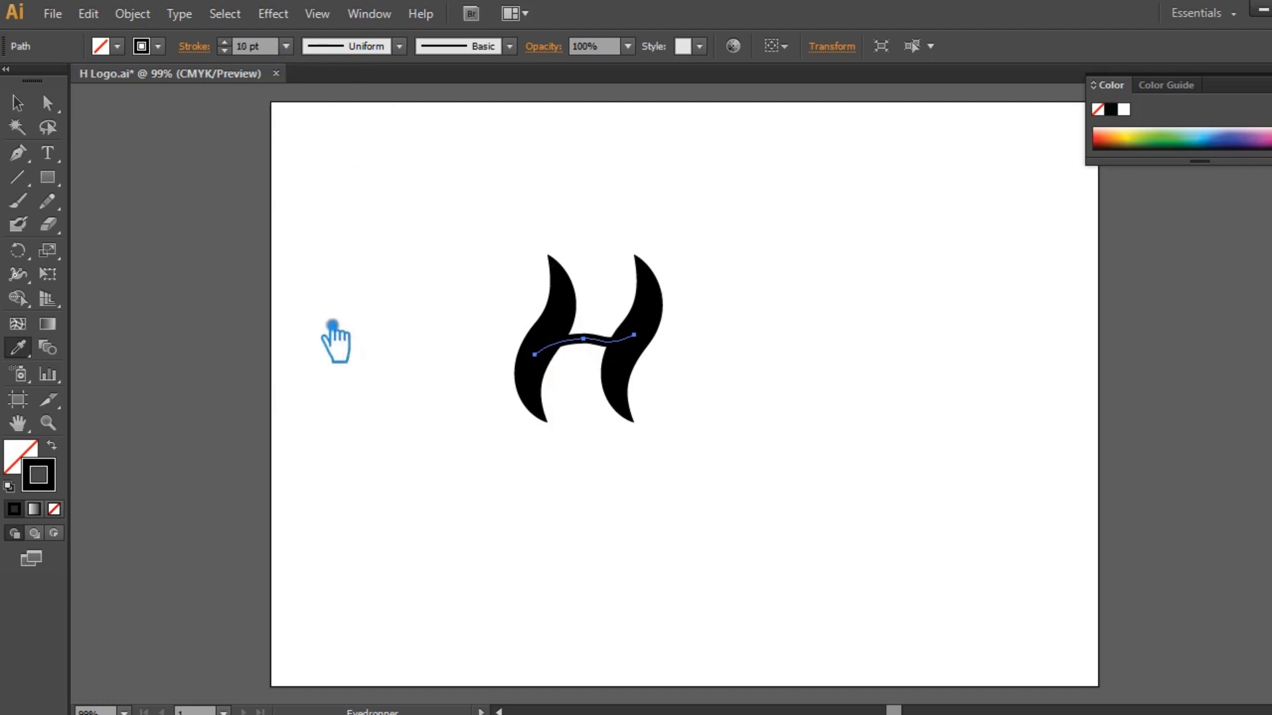
pyautogui.click(286, 46)
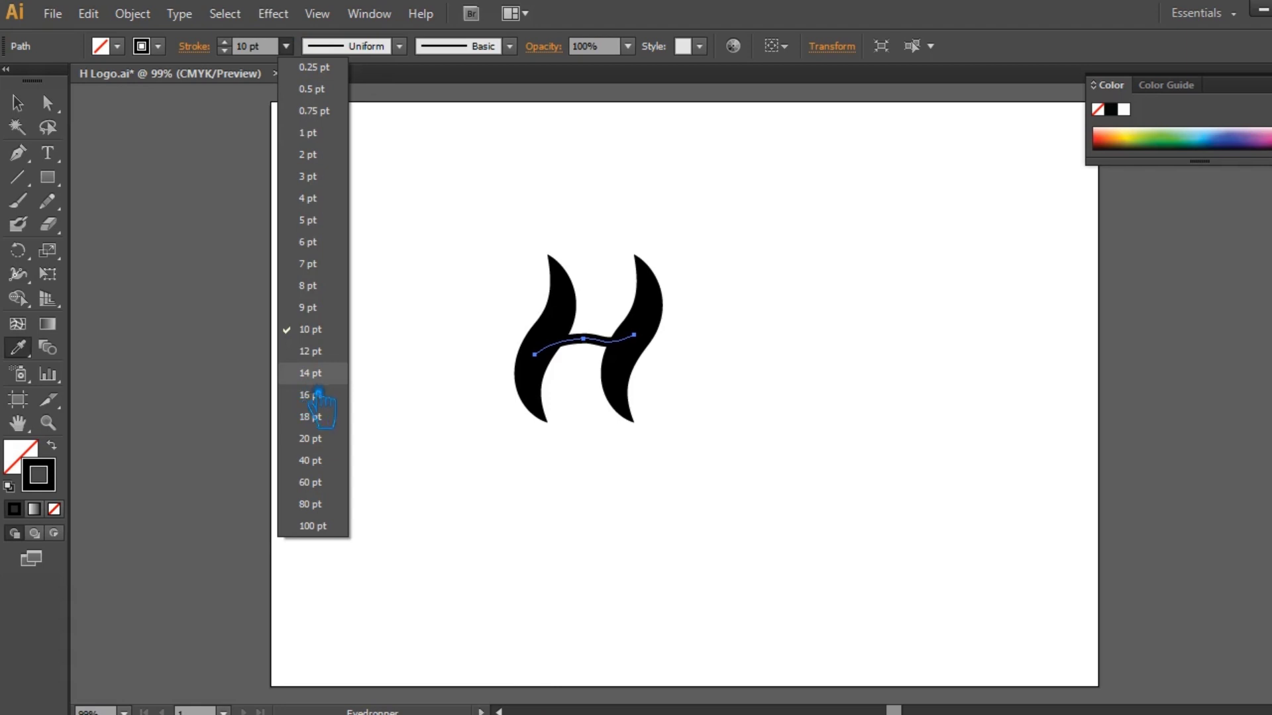
pyautogui.click(335, 439)
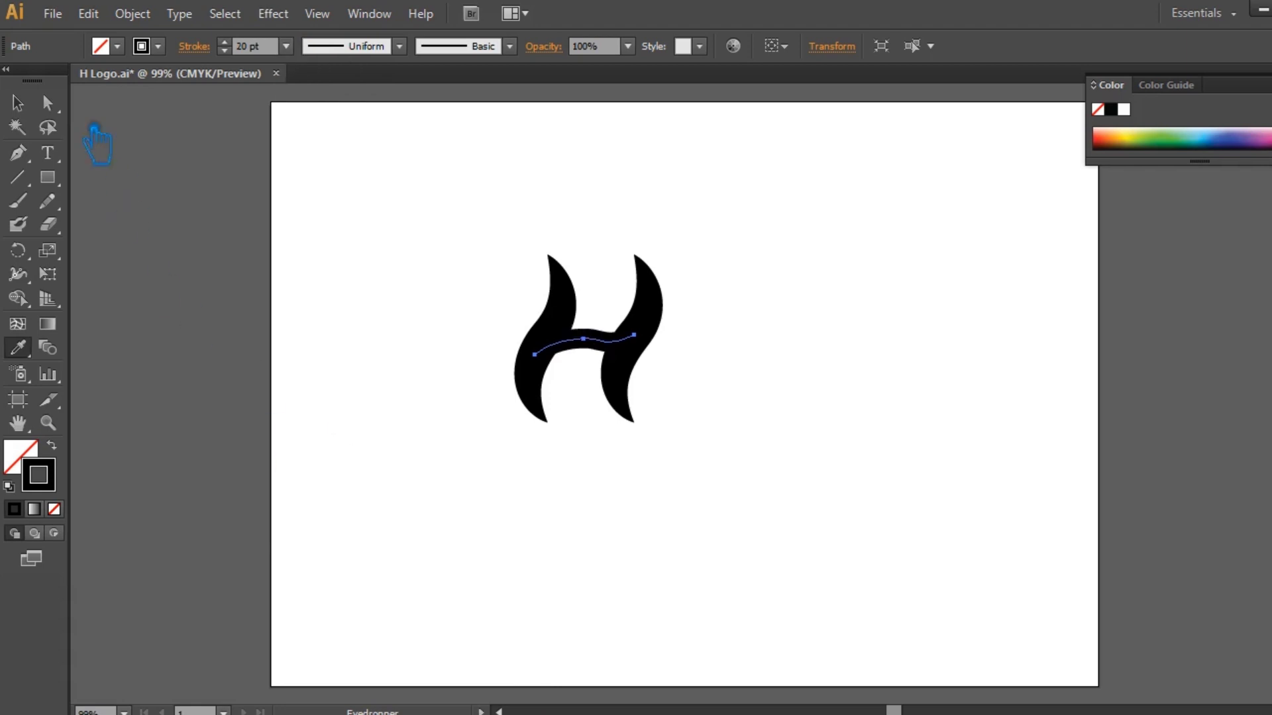
pyautogui.click(18, 104)
pyautogui.click(329, 291)
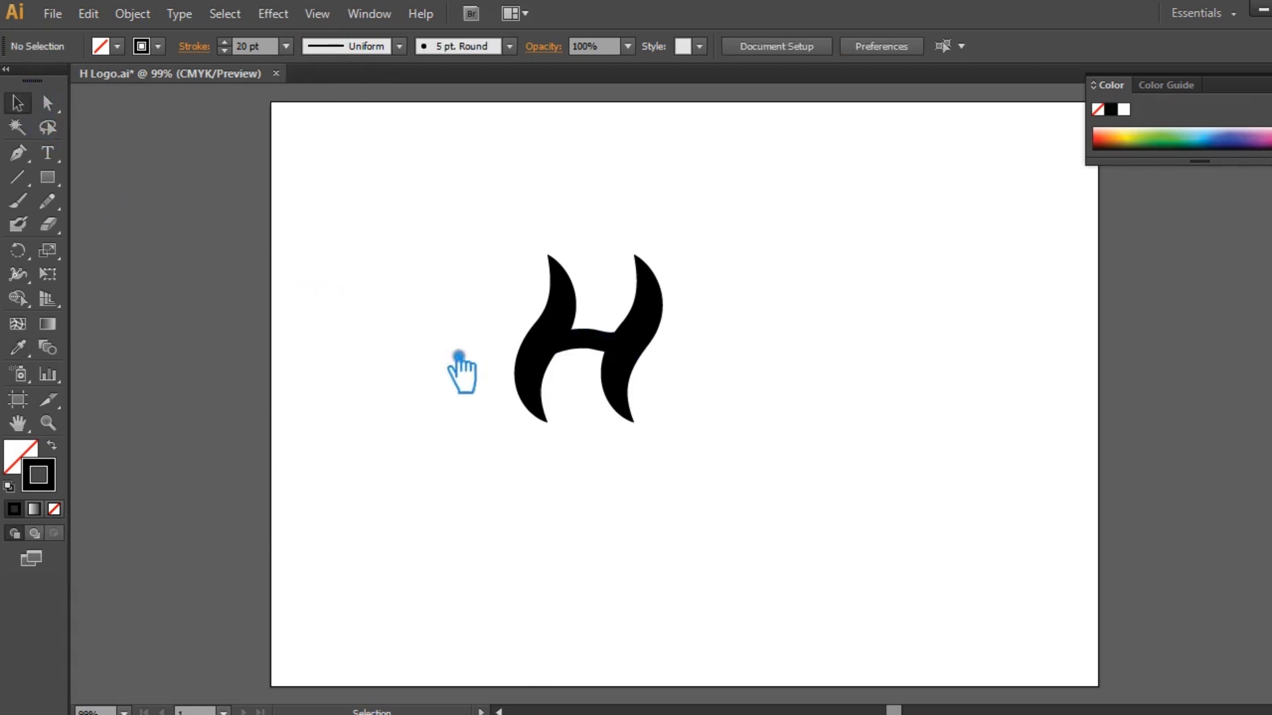
pyautogui.click(651, 348)
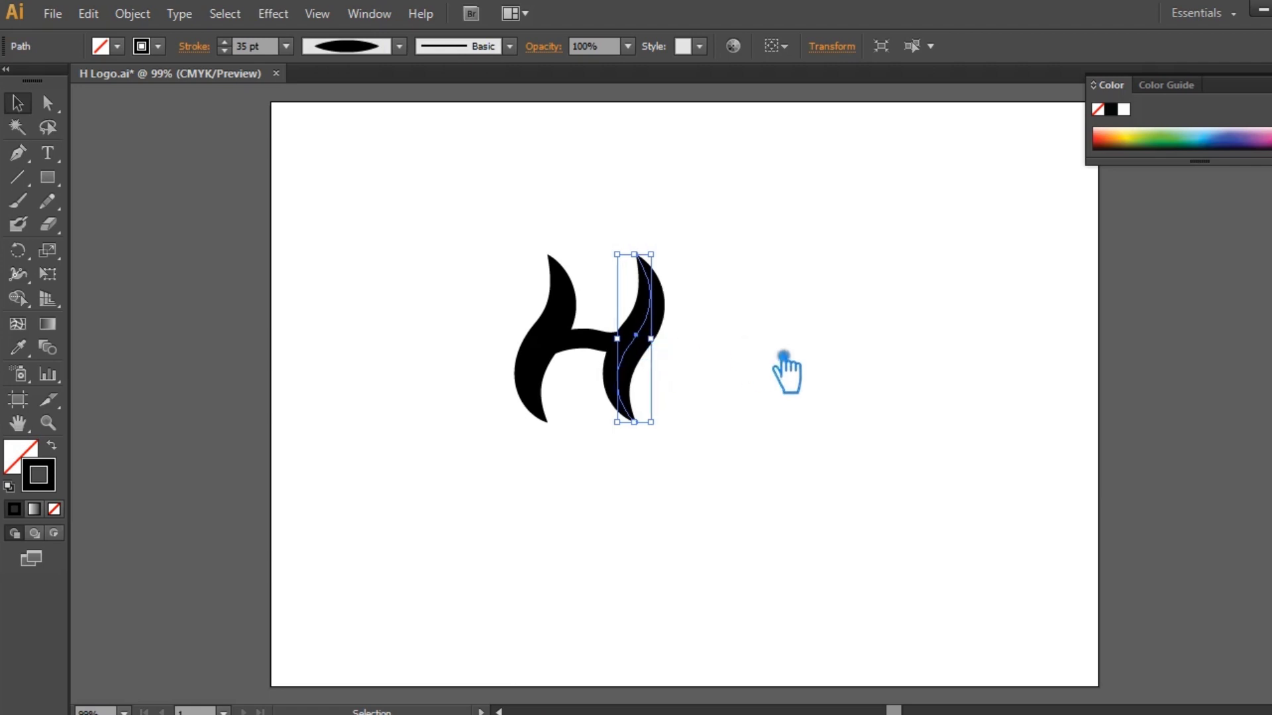
pyautogui.click(808, 376)
pyautogui.click(616, 348)
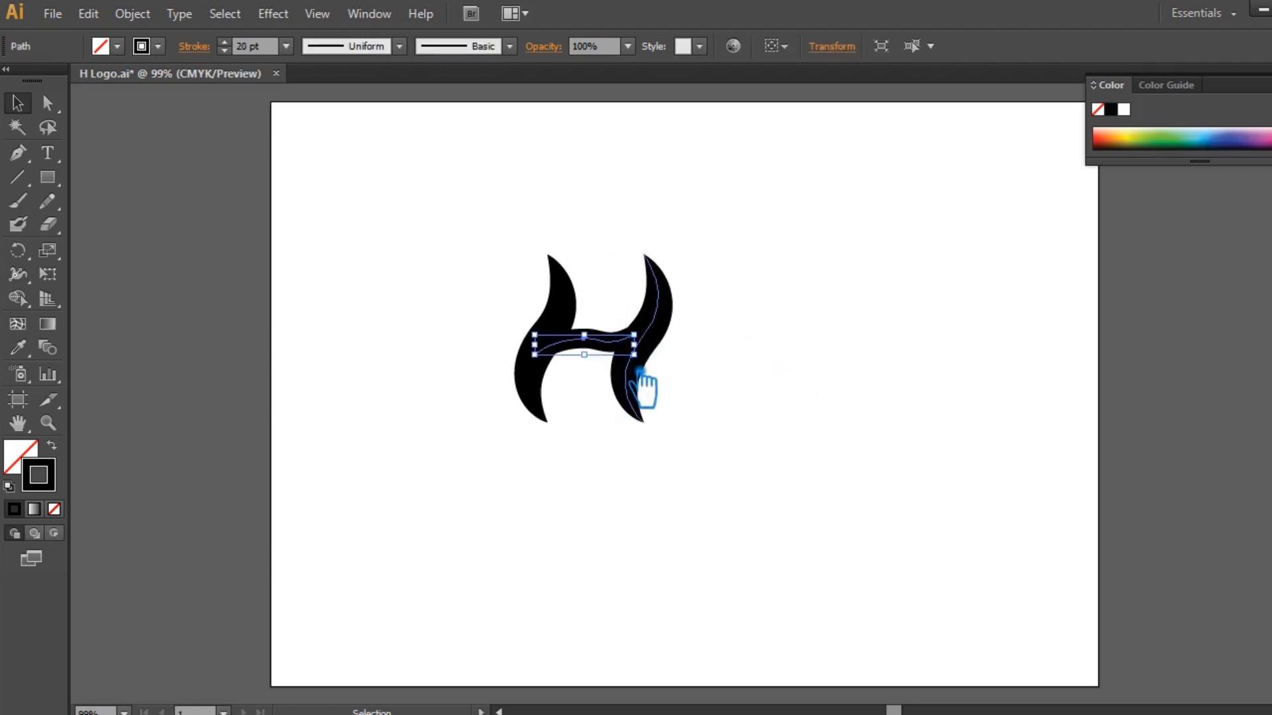
# Delete the crossbar's middle anchor and nudge the remaining anchors into a smoother curve.
pyautogui.press('a')
pyautogui.click(634, 336)
pyautogui.moveTo(634, 343); pyautogui.dragTo(625, 340)
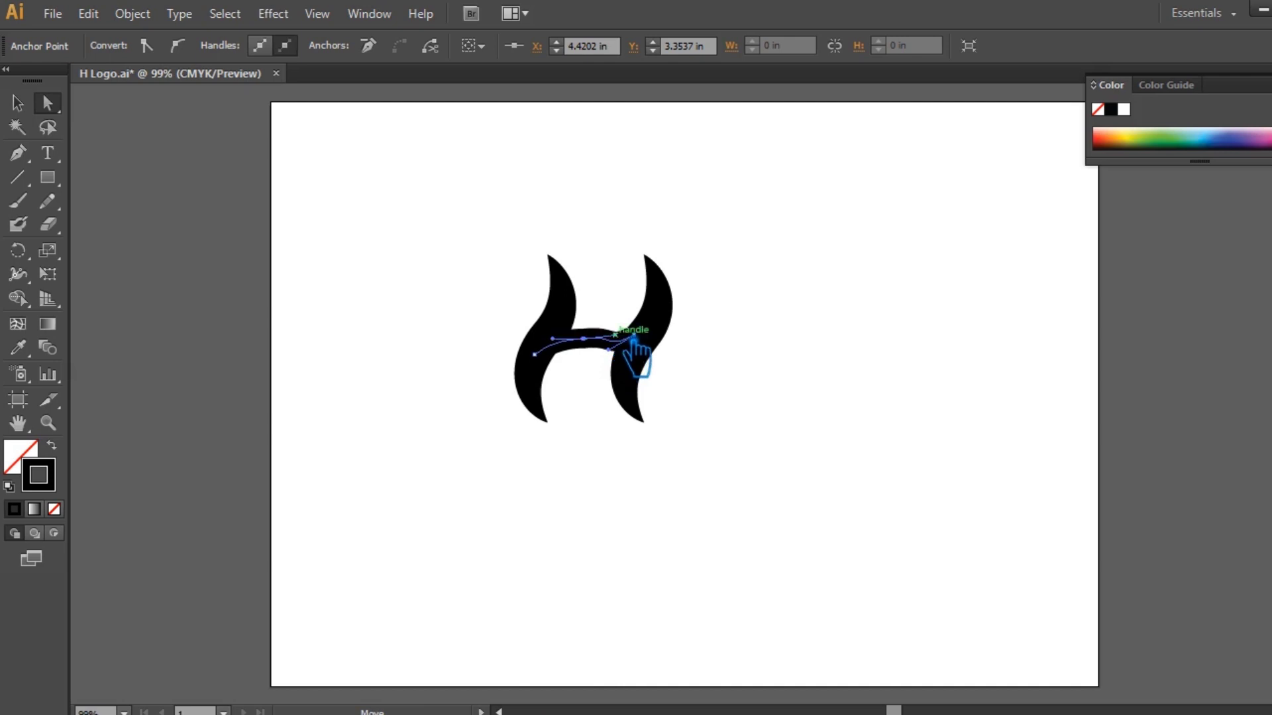
pyautogui.click(791, 363)
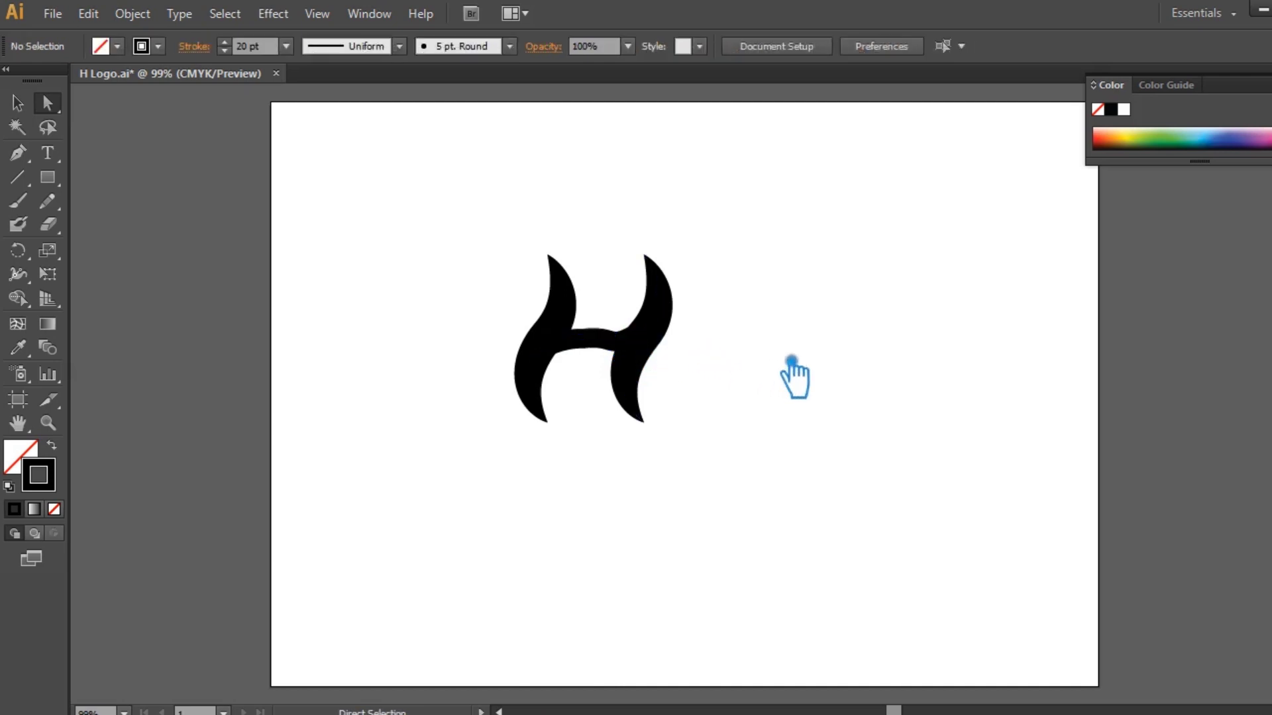
pyautogui.click(606, 357)
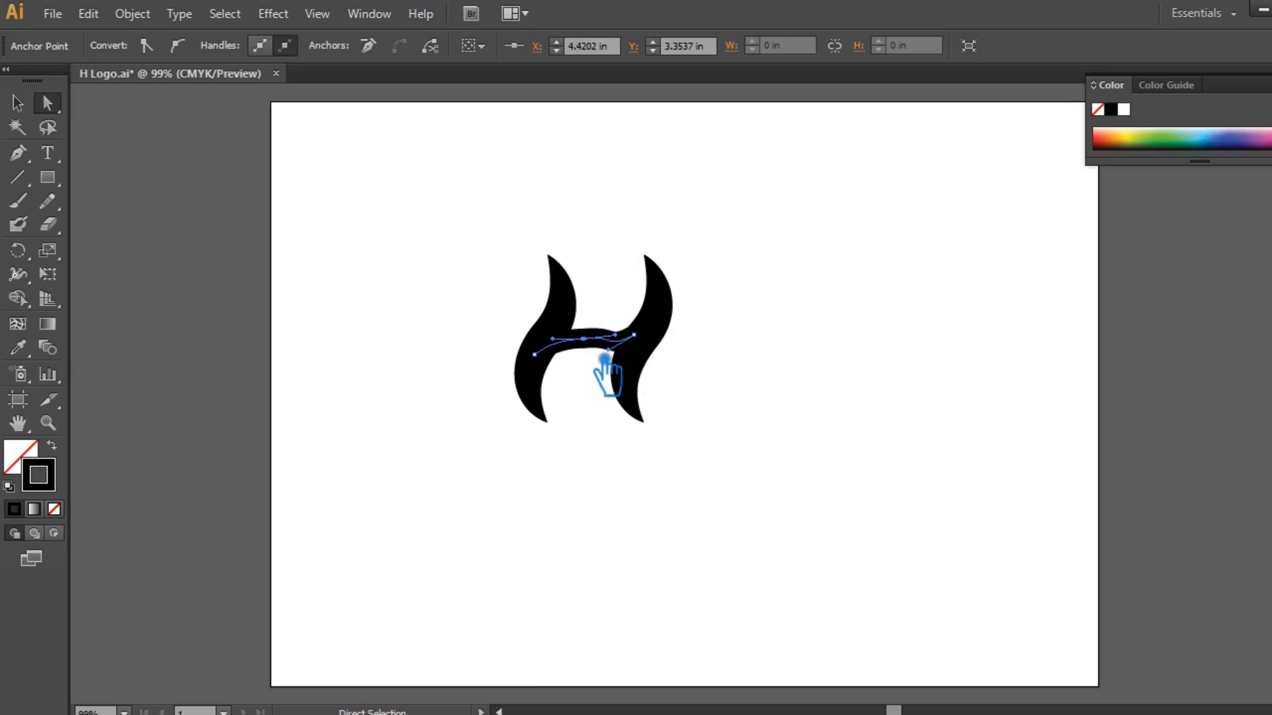
pyautogui.press('p')
pyautogui.click(604, 349)
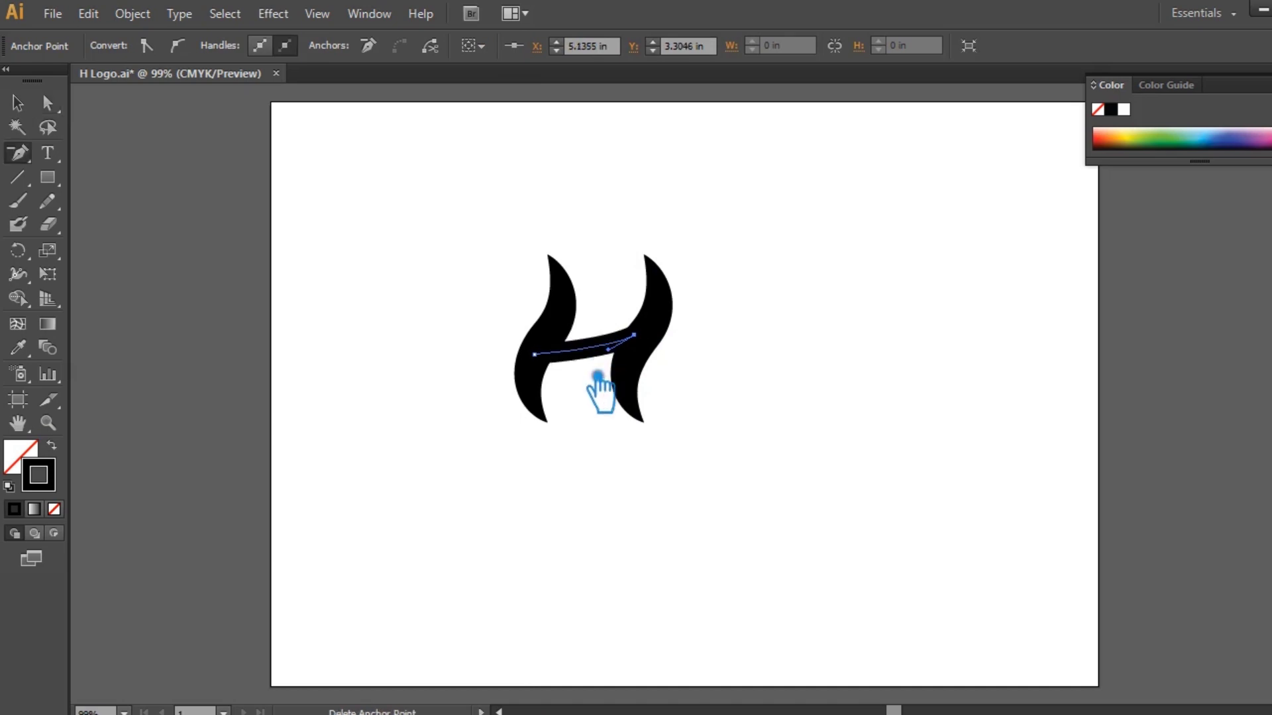
pyautogui.press('a')
pyautogui.moveTo(607, 350); pyautogui.dragTo(601, 345)
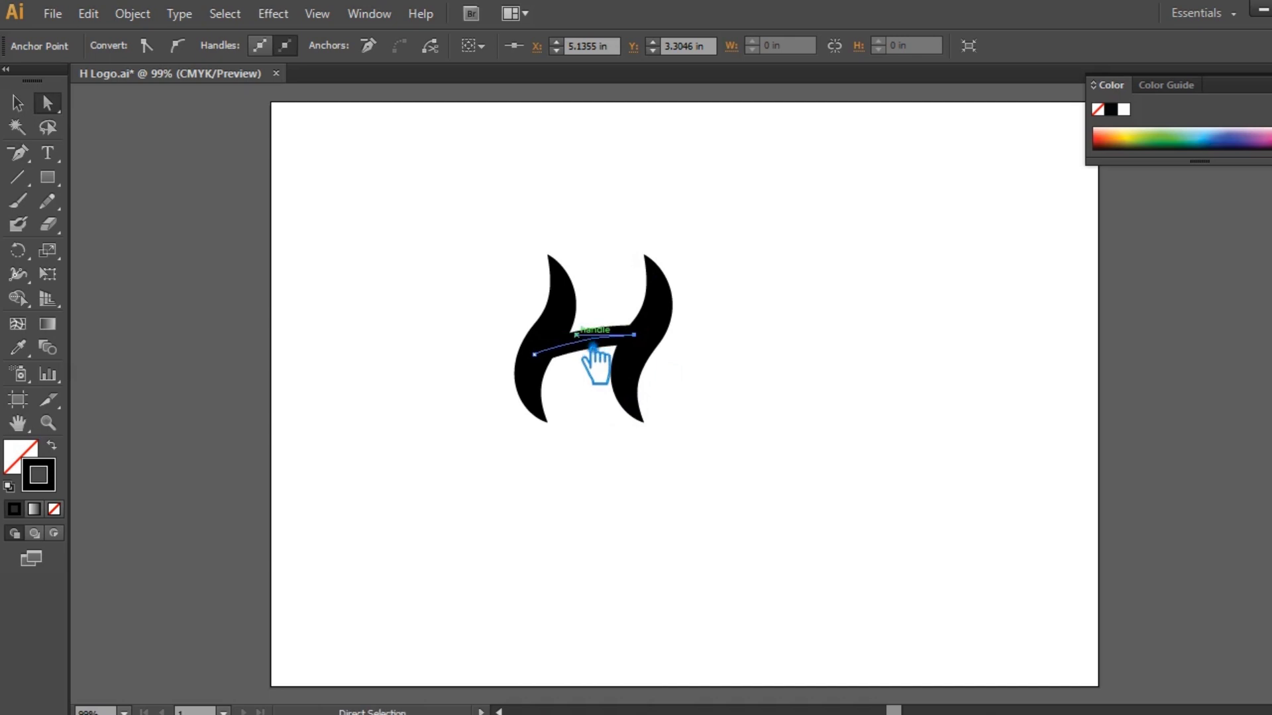
pyautogui.click(18, 348)
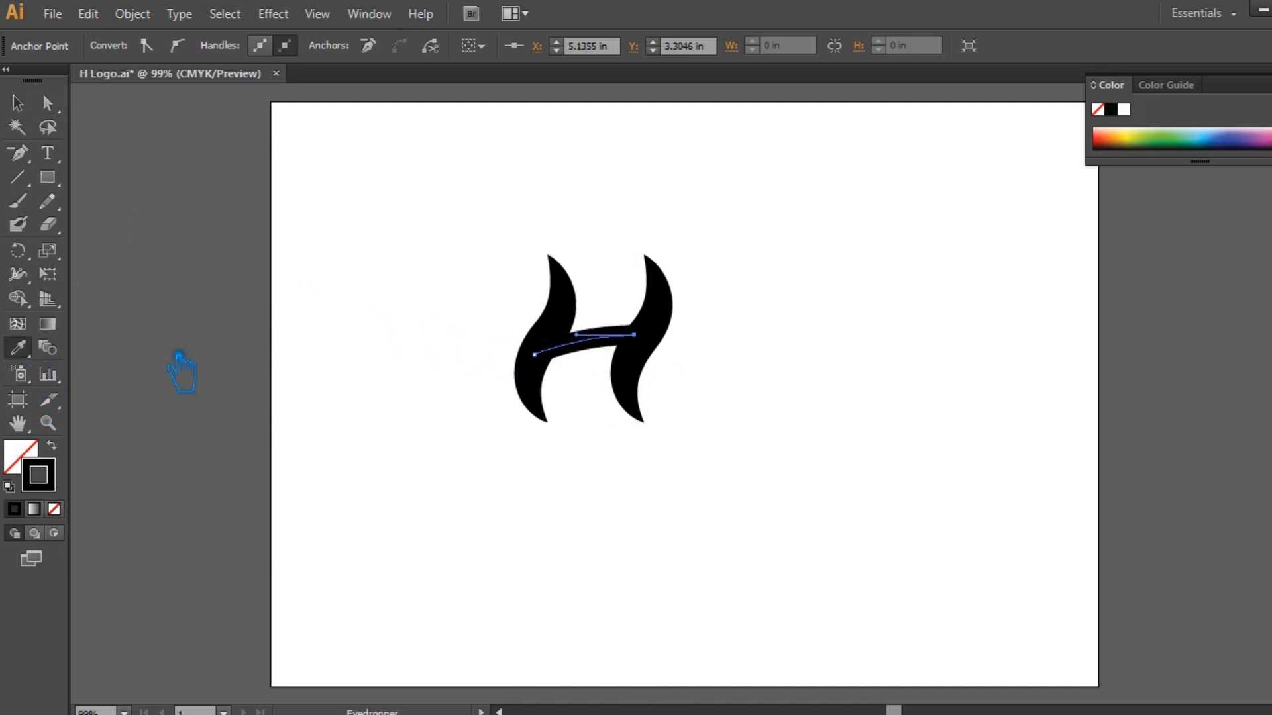
# Set the crossbar stroke colour to dark grey 4C4346.
pyautogui.doubleClick(54, 484)
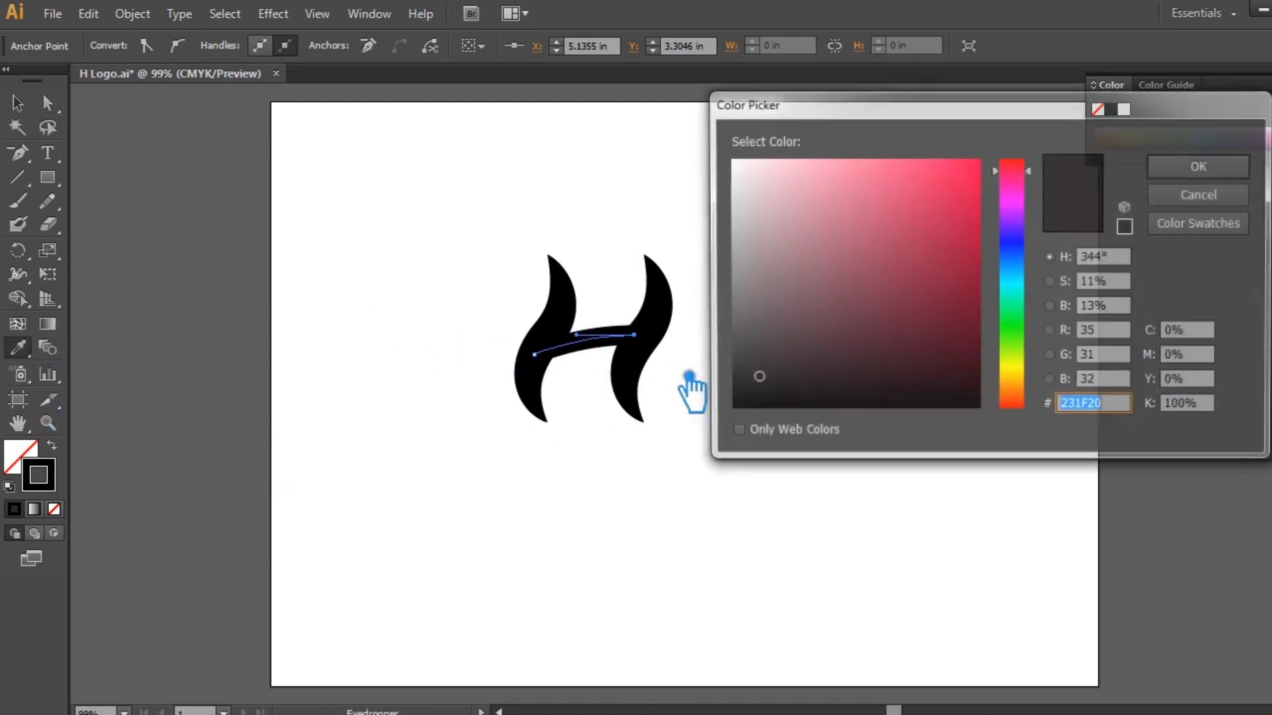
pyautogui.click(758, 336)
pyautogui.click(1200, 167)
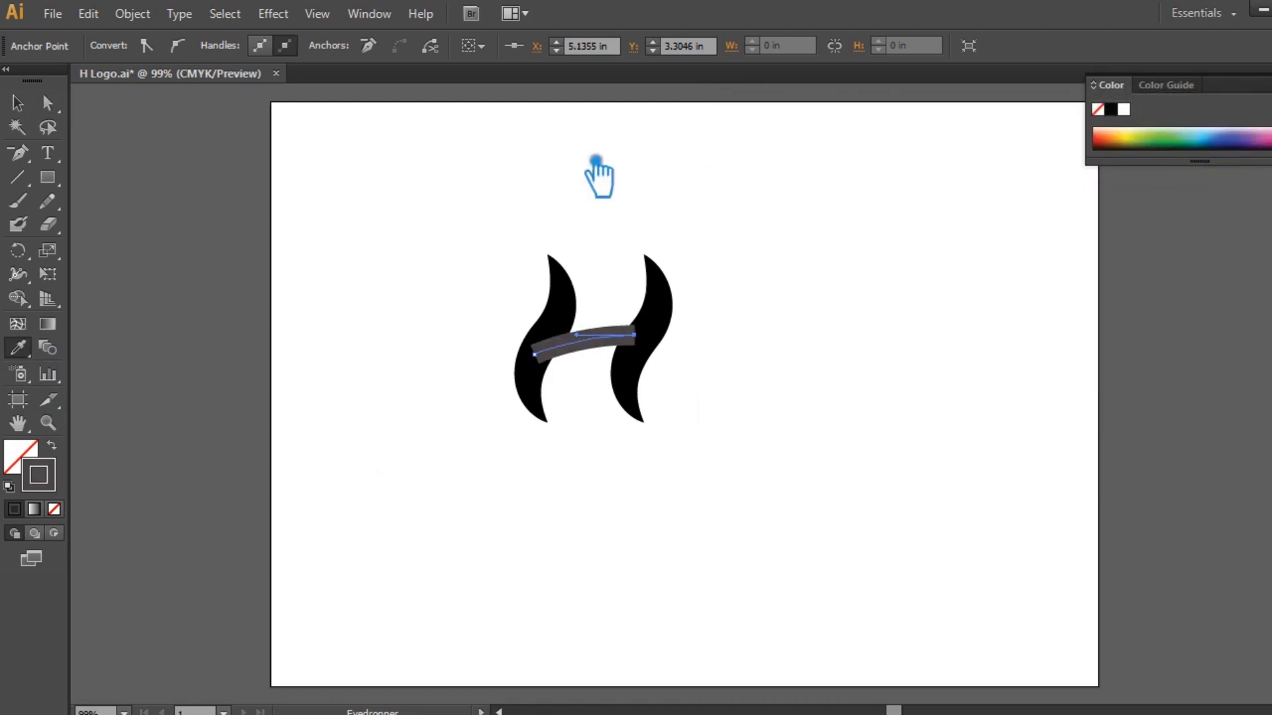
# Apply Width Profile 1 to give the crossbar tapered ends.
pyautogui.click(18, 103)
pyautogui.click(265, 225)
pyautogui.click(610, 355)
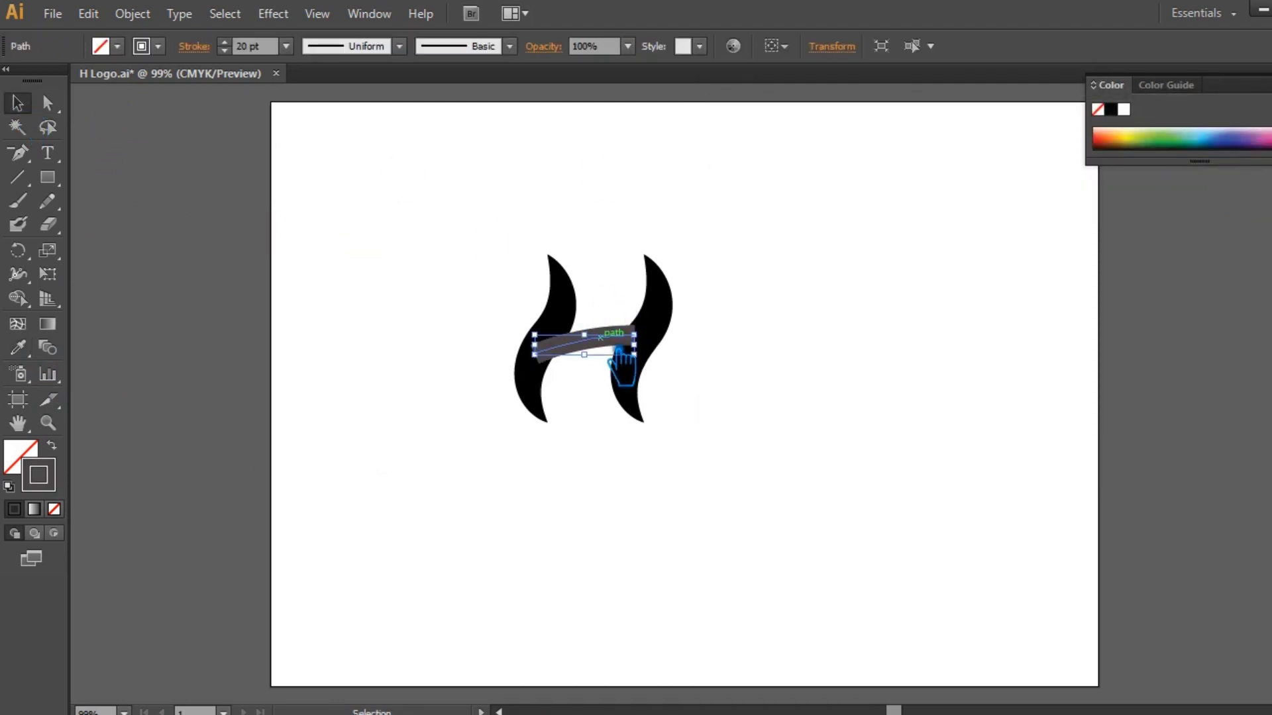
pyautogui.click(287, 45)
pyautogui.click(399, 45)
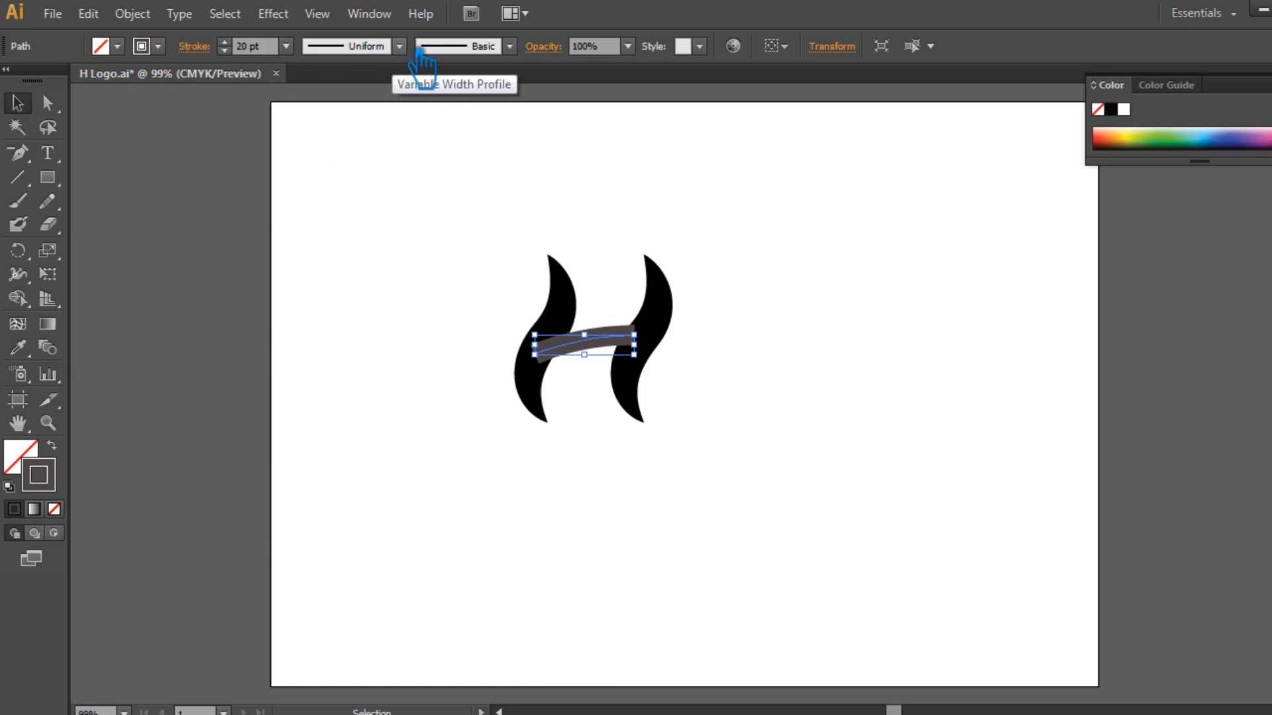
pyautogui.click(373, 123)
pyautogui.click(391, 236)
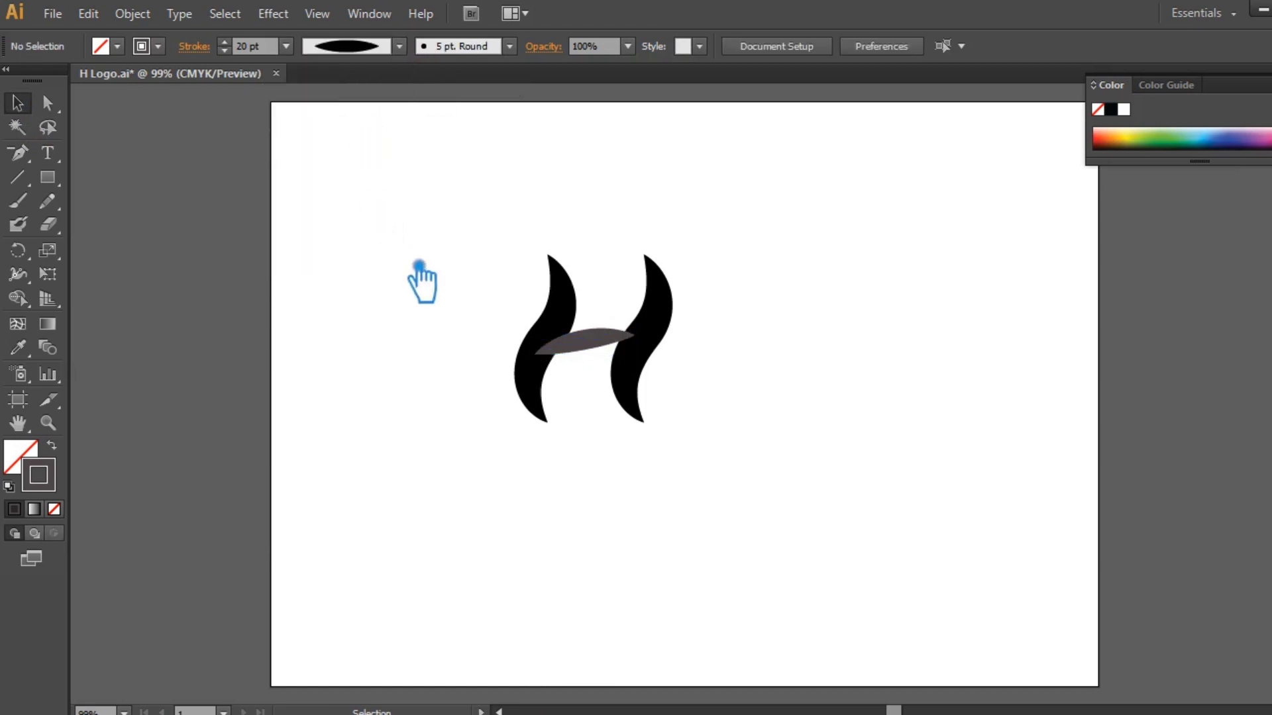
# Zoom in and drag a handle to reshape the crossbar's right side.
pyautogui.press('a')
pyautogui.click(601, 354)
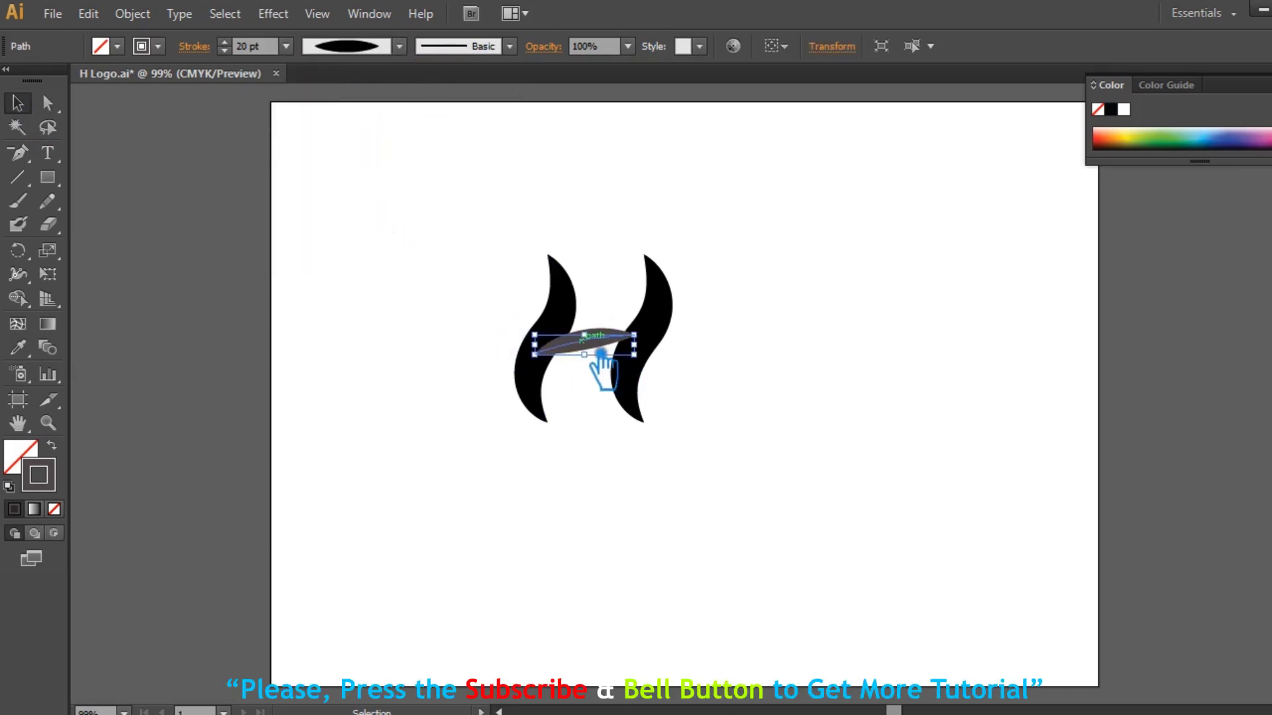
pyautogui.hotkey('ctrl', '+')
pyautogui.hotkey('ctrl', '+')
pyautogui.hotkey('ctrl', '+')
pyautogui.moveTo(908, 339); pyautogui.dragTo(916, 353)
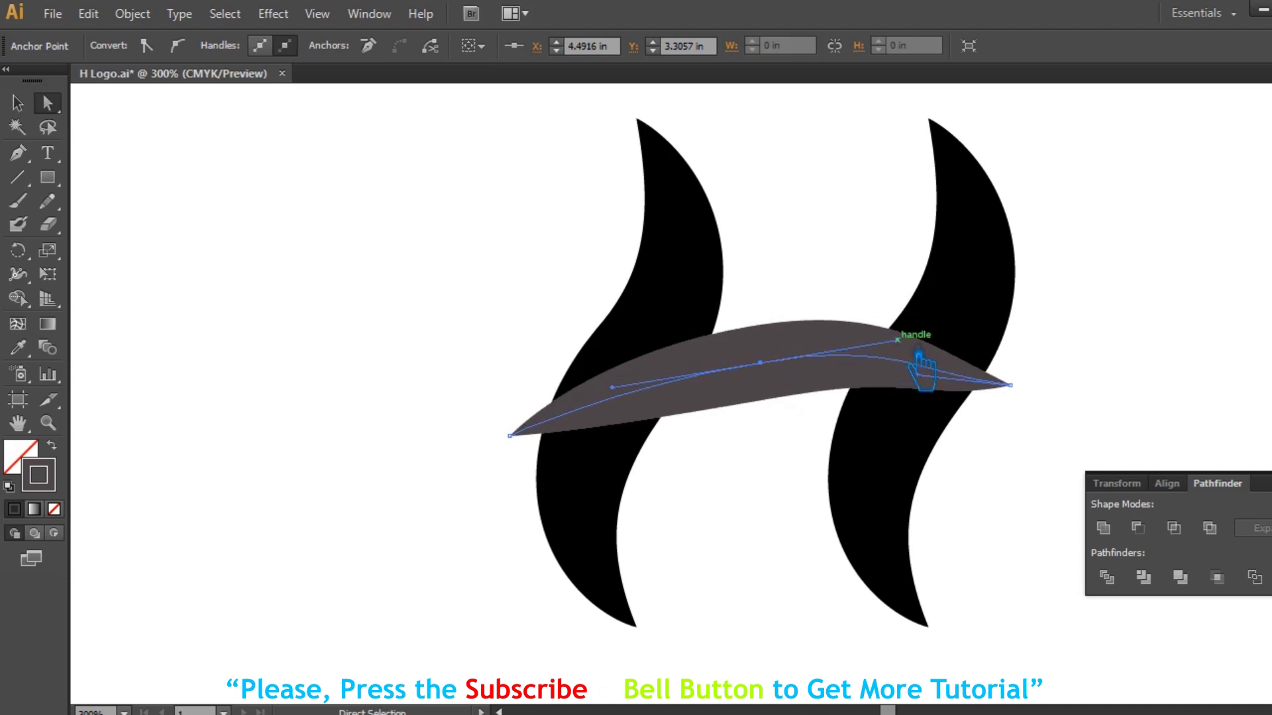
# Set the crossbar's stroke weight to 30 pt.
pyautogui.click(18, 103)
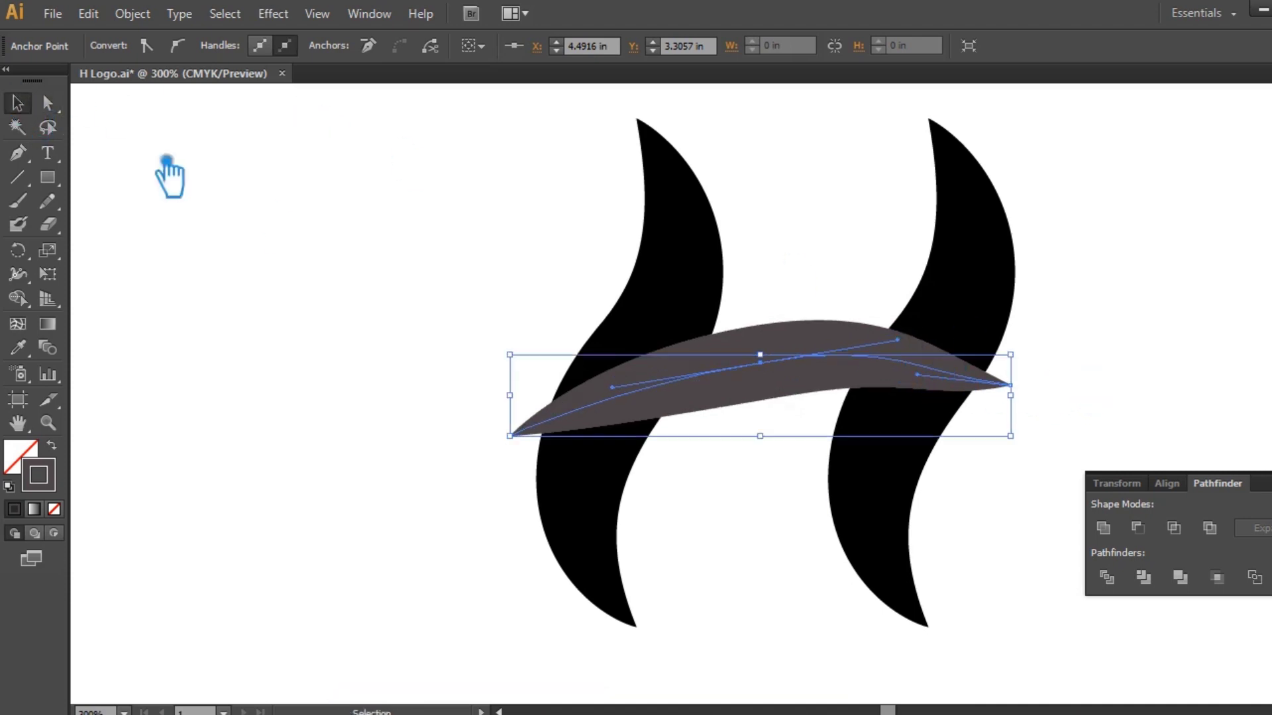
pyautogui.click(261, 57)
pyautogui.write('30')
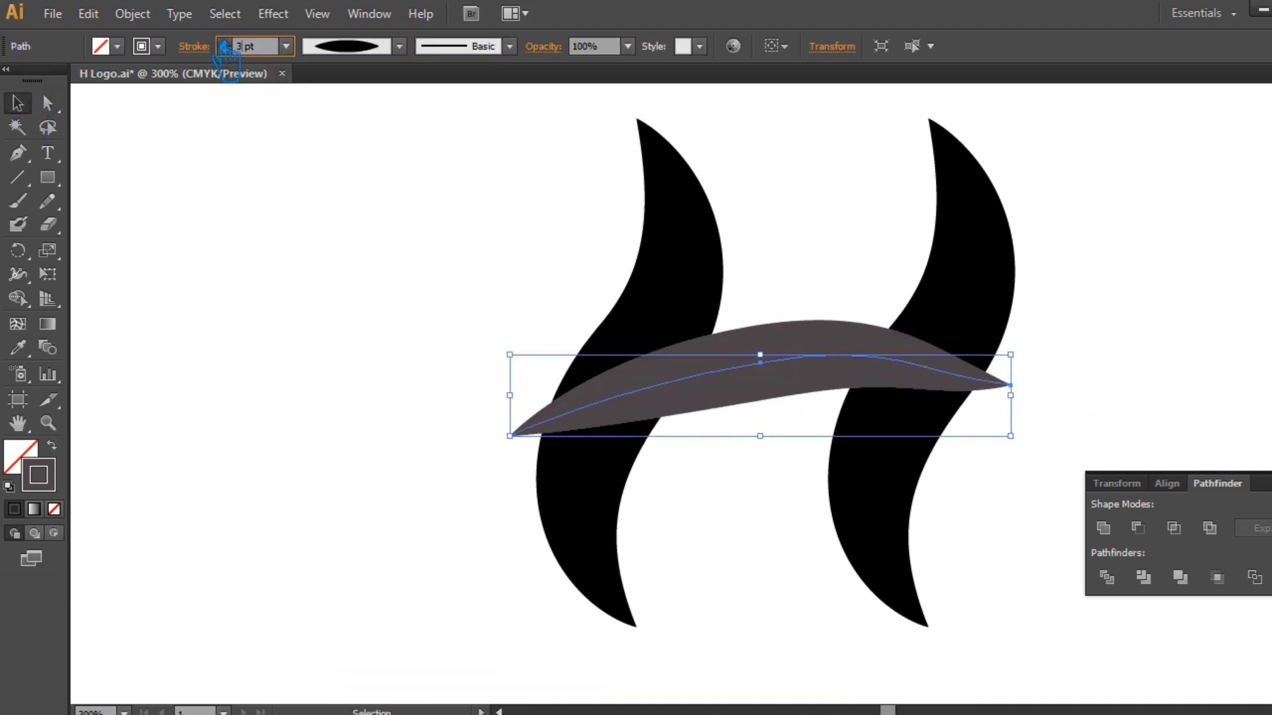
pyautogui.press('Return')
pyautogui.click(290, 275)
pyautogui.click(804, 366)
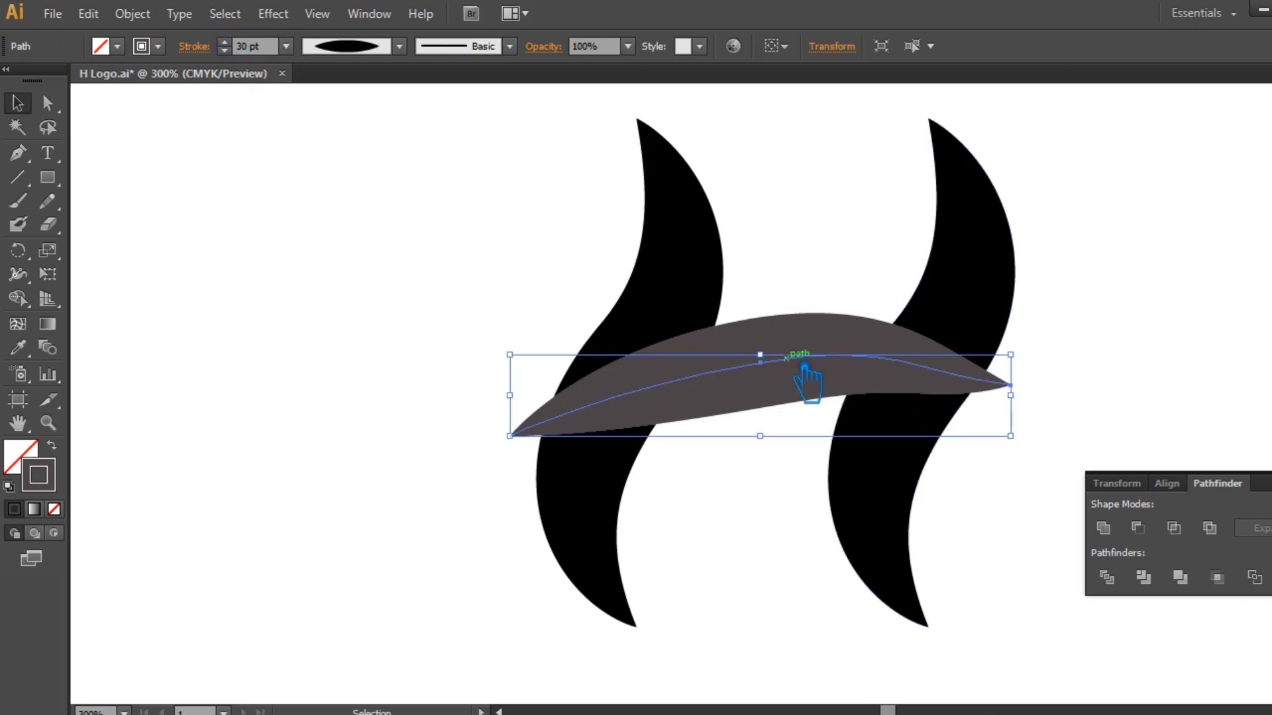
pyautogui.click(133, 13)
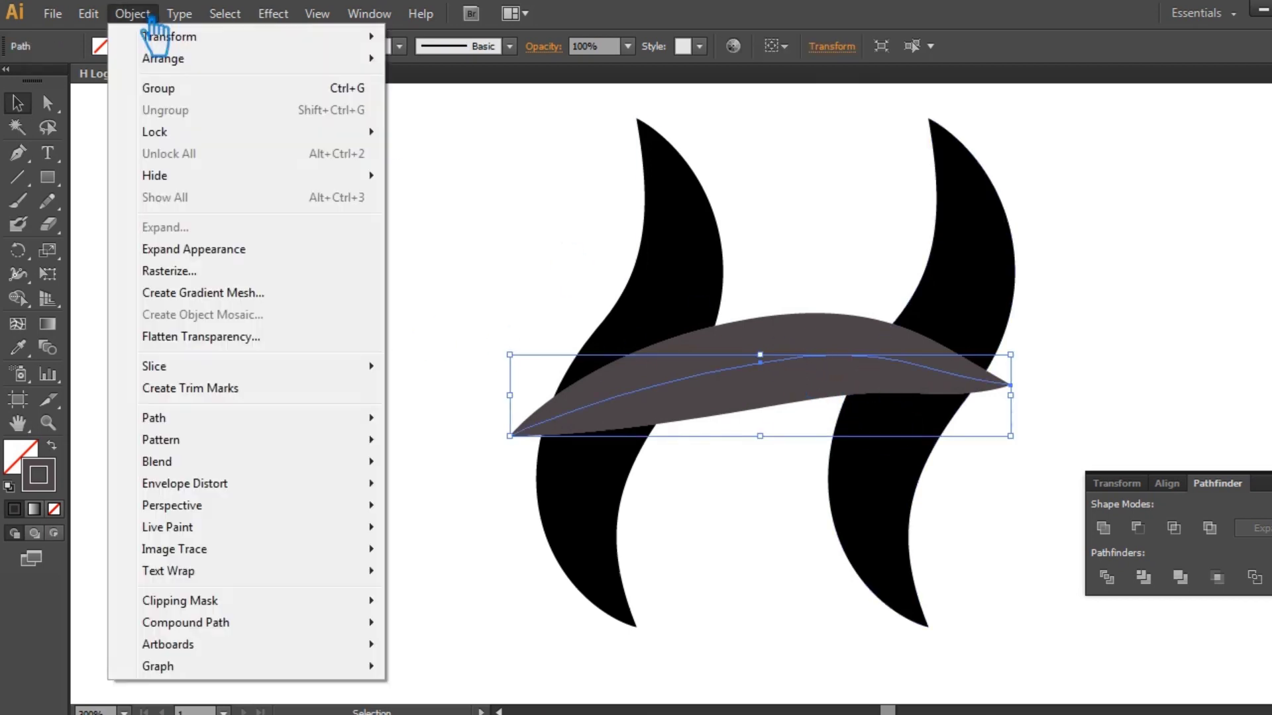
# Expand the crossbar stroke into a filled shape and colour it black from the stem.
pyautogui.click(218, 247)
pyautogui.click(718, 522)
pyautogui.click(750, 394)
pyautogui.click(726, 283)
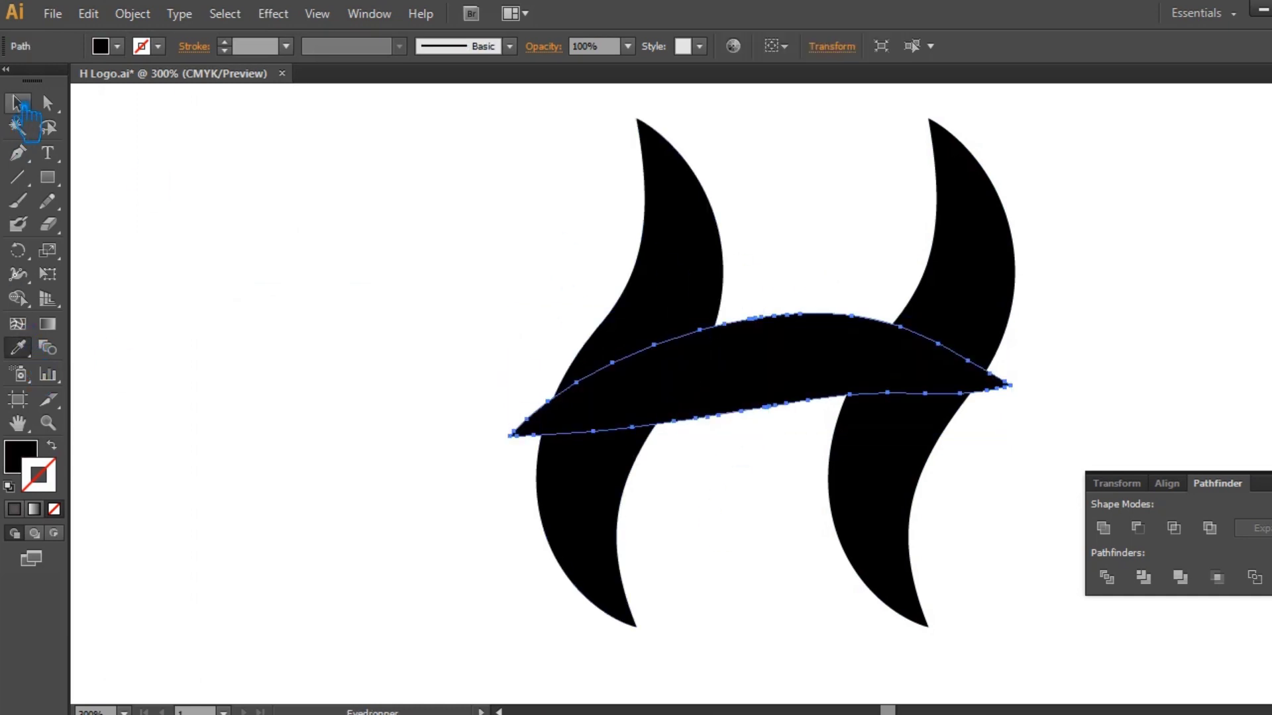
pyautogui.press('v')
pyautogui.click(511, 284)
# Offset the crossbar outward by 0.1389 in via Object > Path > Offset Path.
pyautogui.click(836, 387)
pyautogui.click(133, 13)
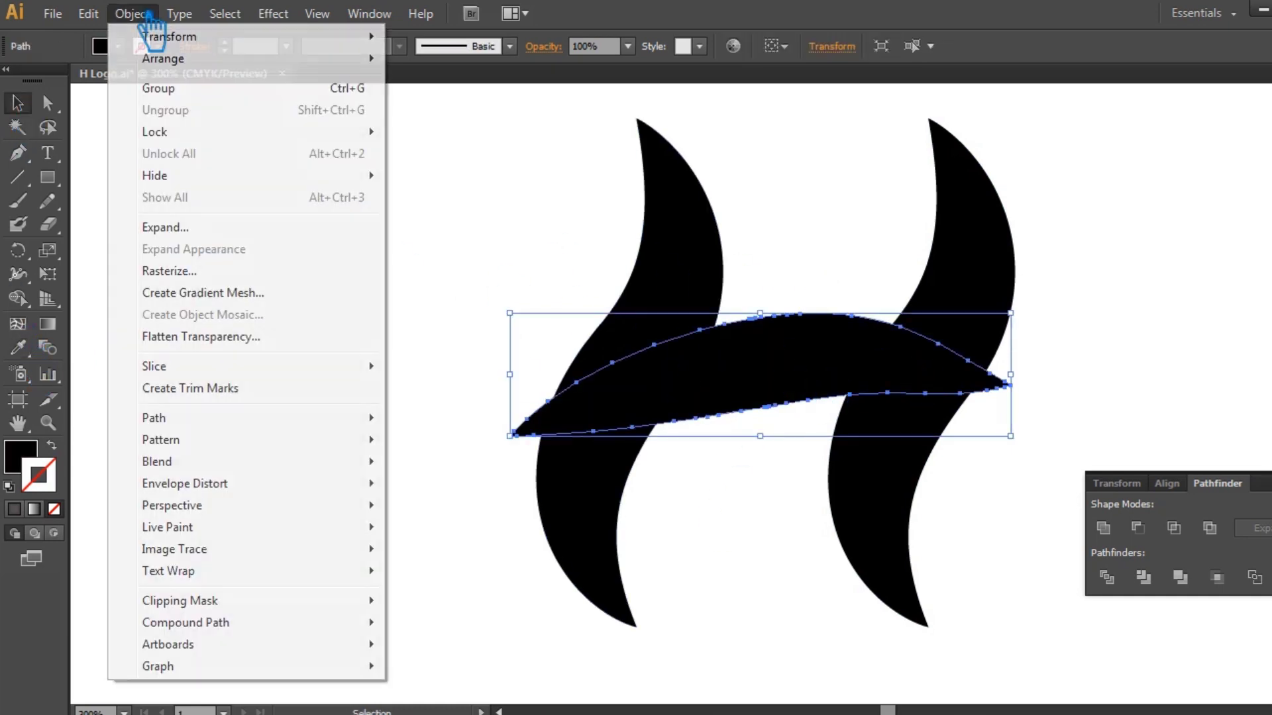
pyautogui.click(530, 491)
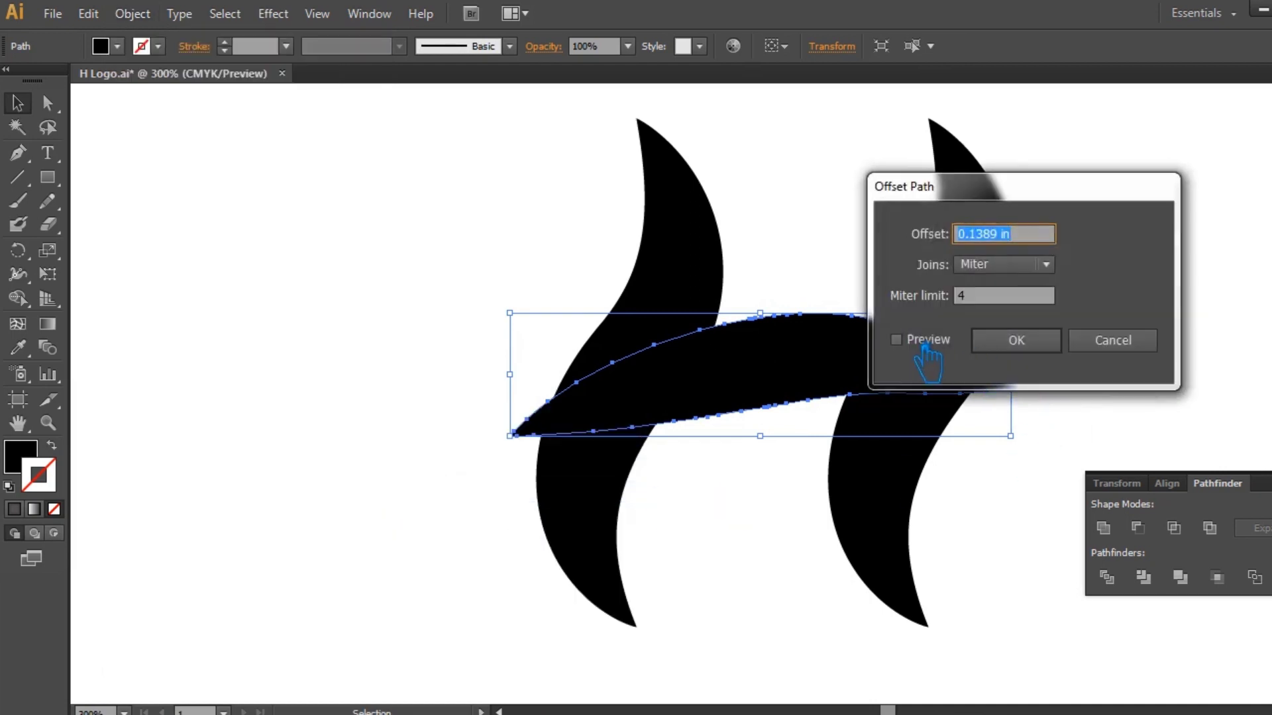
pyautogui.click(897, 340)
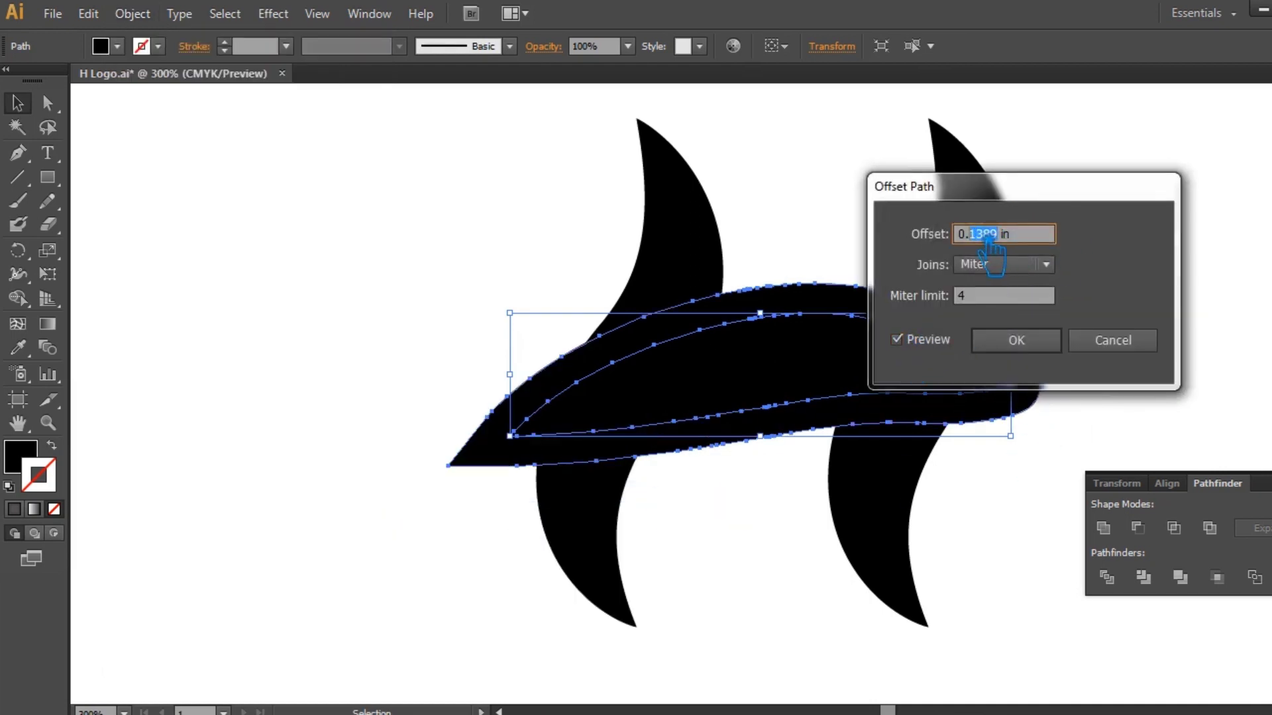
pyautogui.press('Return')
pyautogui.click(1027, 545)
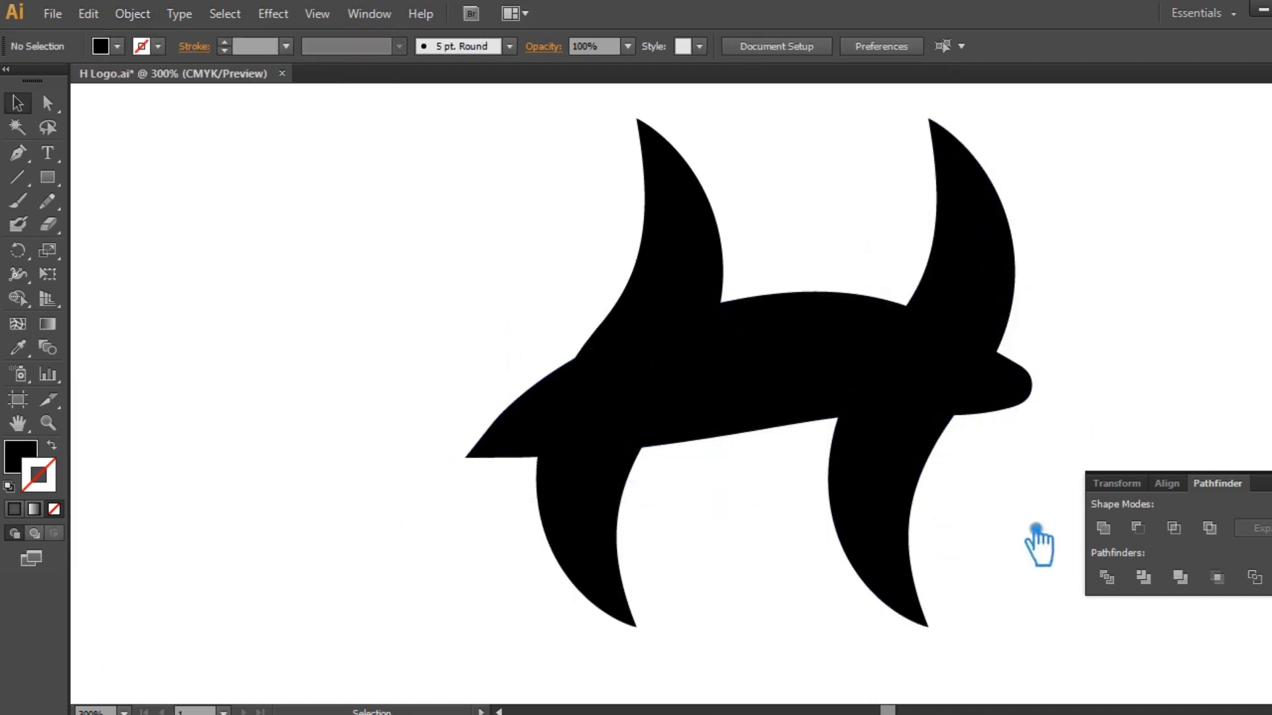
pyautogui.moveTo(960, 448); pyautogui.dragTo(524, 328)
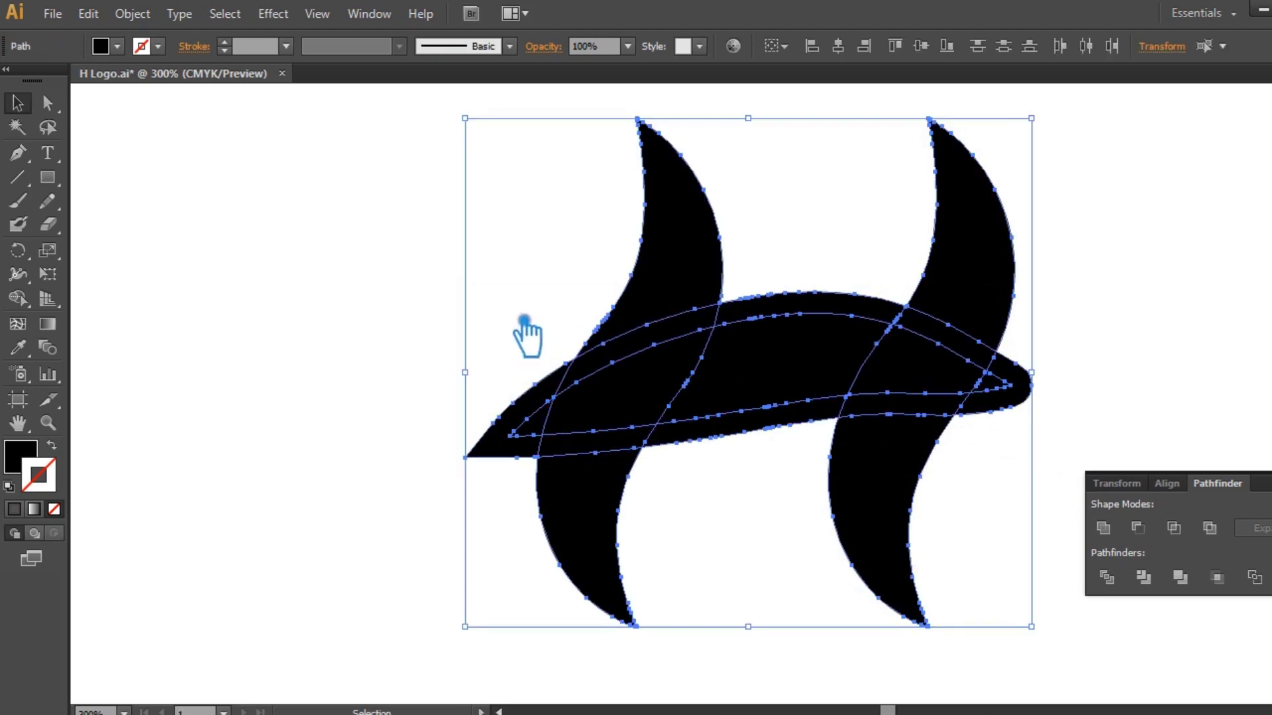
# Divide all overlapping shapes with Pathfinder and ungroup the resulting pieces.
pyautogui.click(1125, 582)
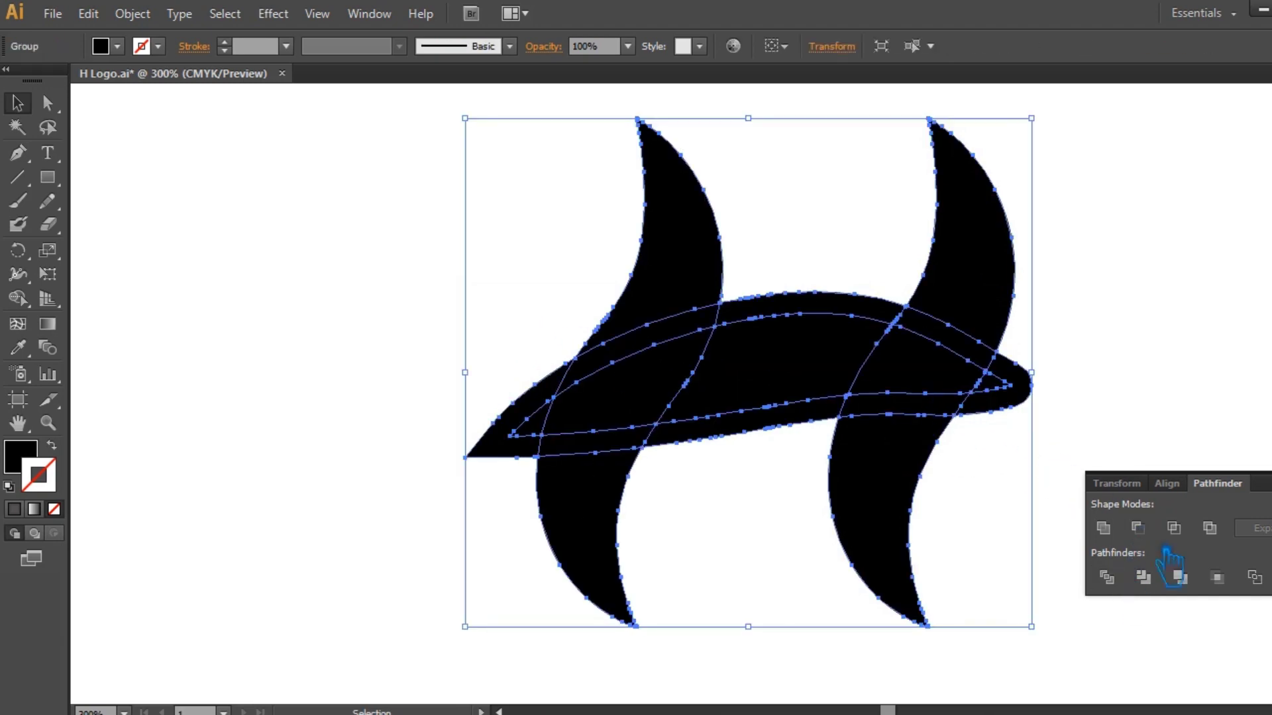
pyautogui.click(1060, 503)
pyautogui.rightClick(759, 391)
pyautogui.click(809, 503)
# Delete the offset outline's two protruding tips and group the two horns.
pyautogui.click(1037, 396)
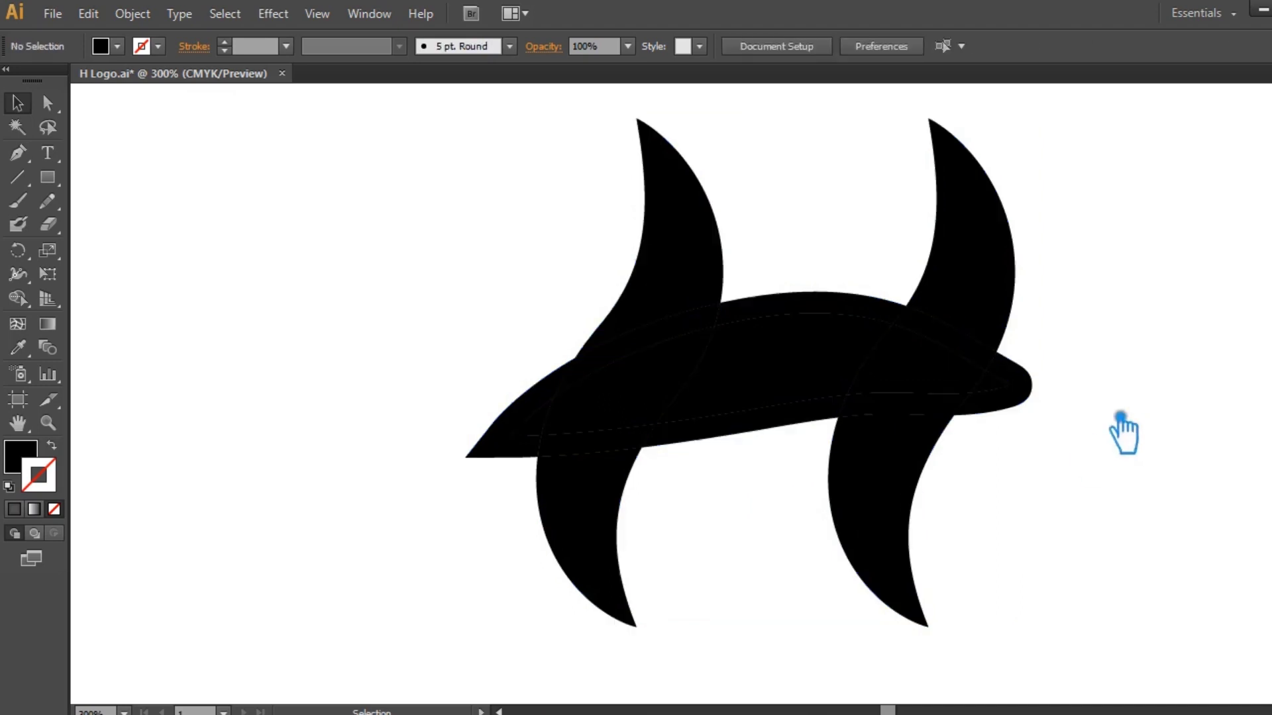
pyautogui.press('Delete')
pyautogui.click(511, 452)
pyautogui.press('Delete')
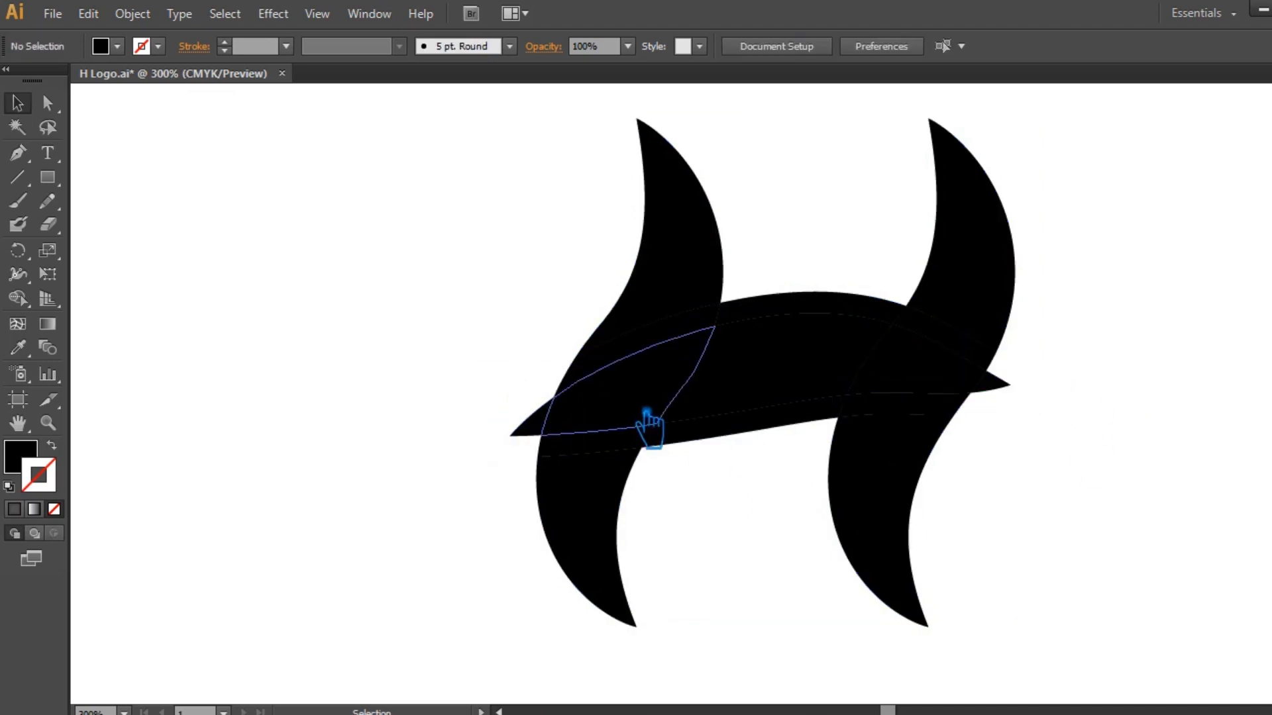
pyautogui.click(627, 381)
pyautogui.click(701, 245)
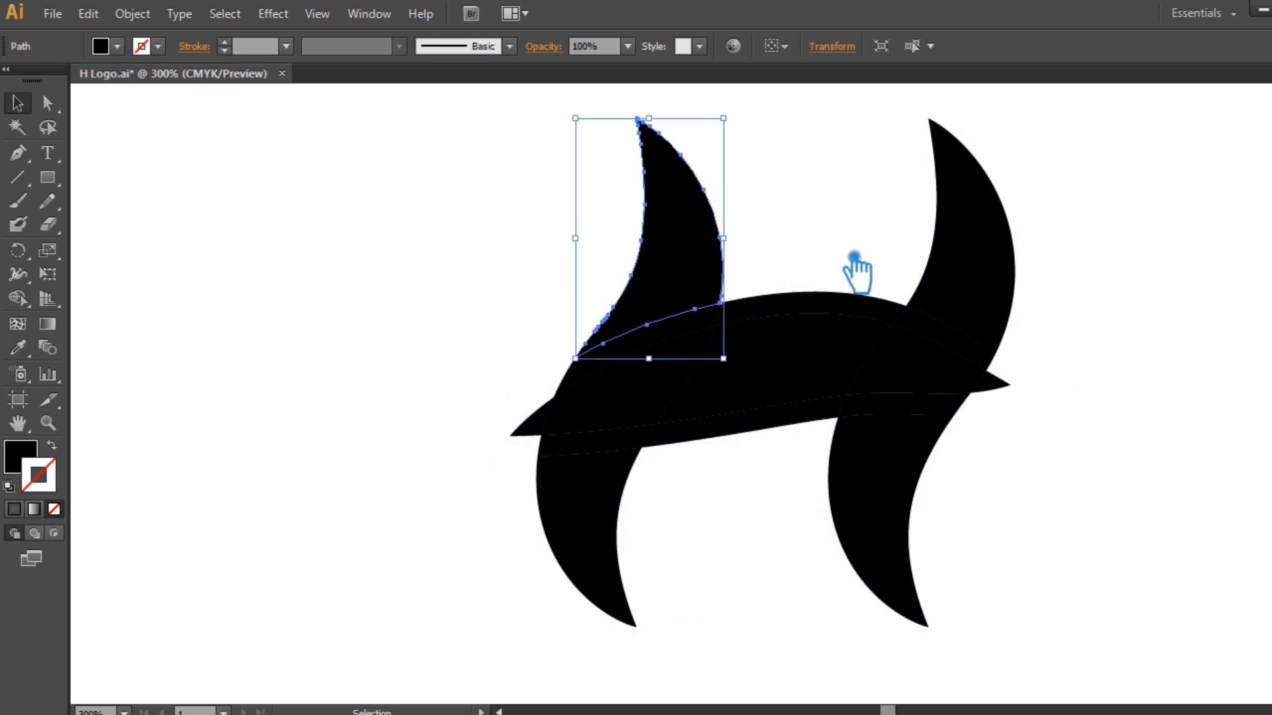
pyautogui.keyDown('shift'); pyautogui.click(1010, 258); pyautogui.keyUp('shift')
pyautogui.hotkey('ctrl', 'g')
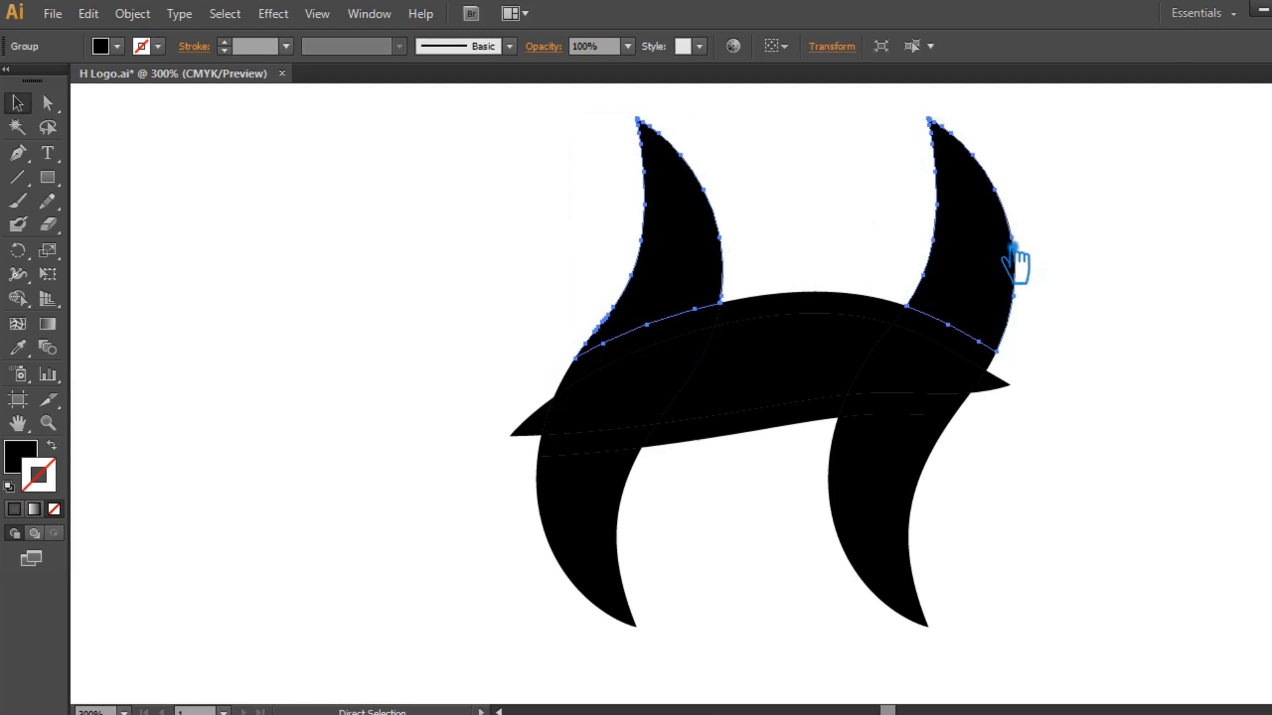
# Unite the four crossbar pieces into a single crossbar shape.
pyautogui.click(656, 411)
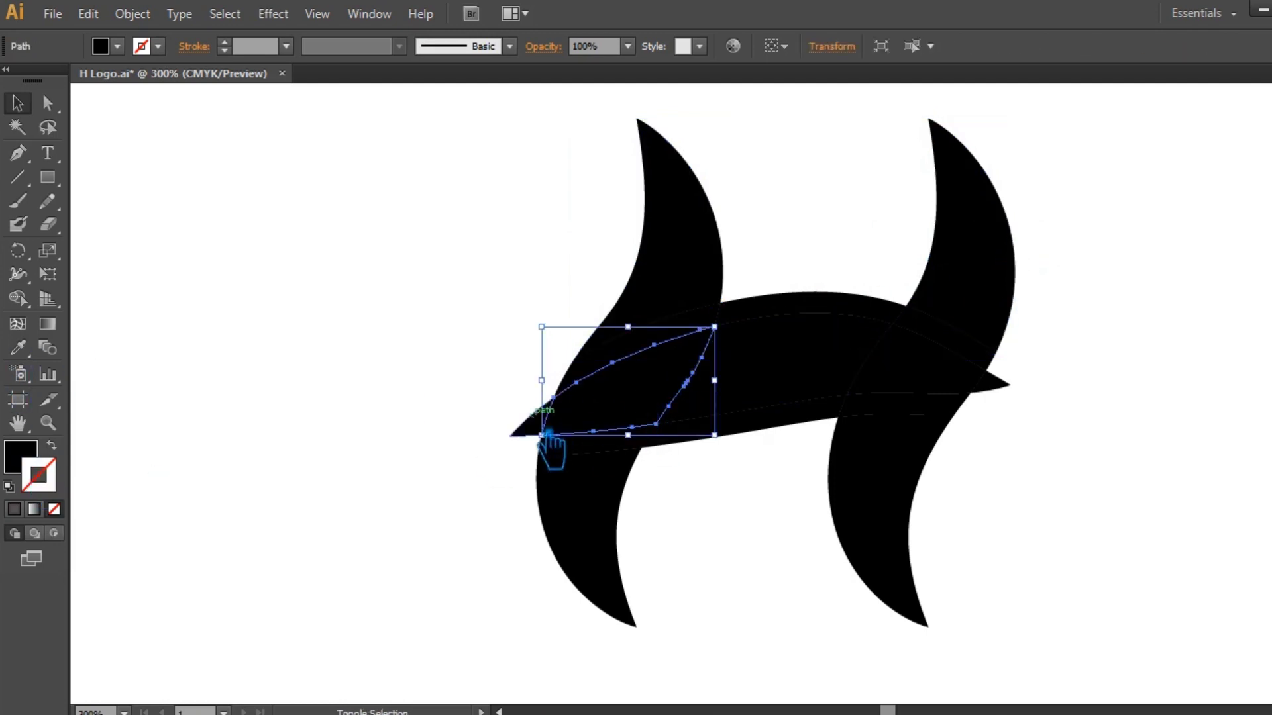
pyautogui.keyDown('shift'); pyautogui.click(884, 391); pyautogui.keyUp('shift')
pyautogui.keyDown('shift'); pyautogui.click(941, 384); pyautogui.keyUp('shift')
pyautogui.keyDown('shift'); pyautogui.click(1000, 385); pyautogui.keyUp('shift')
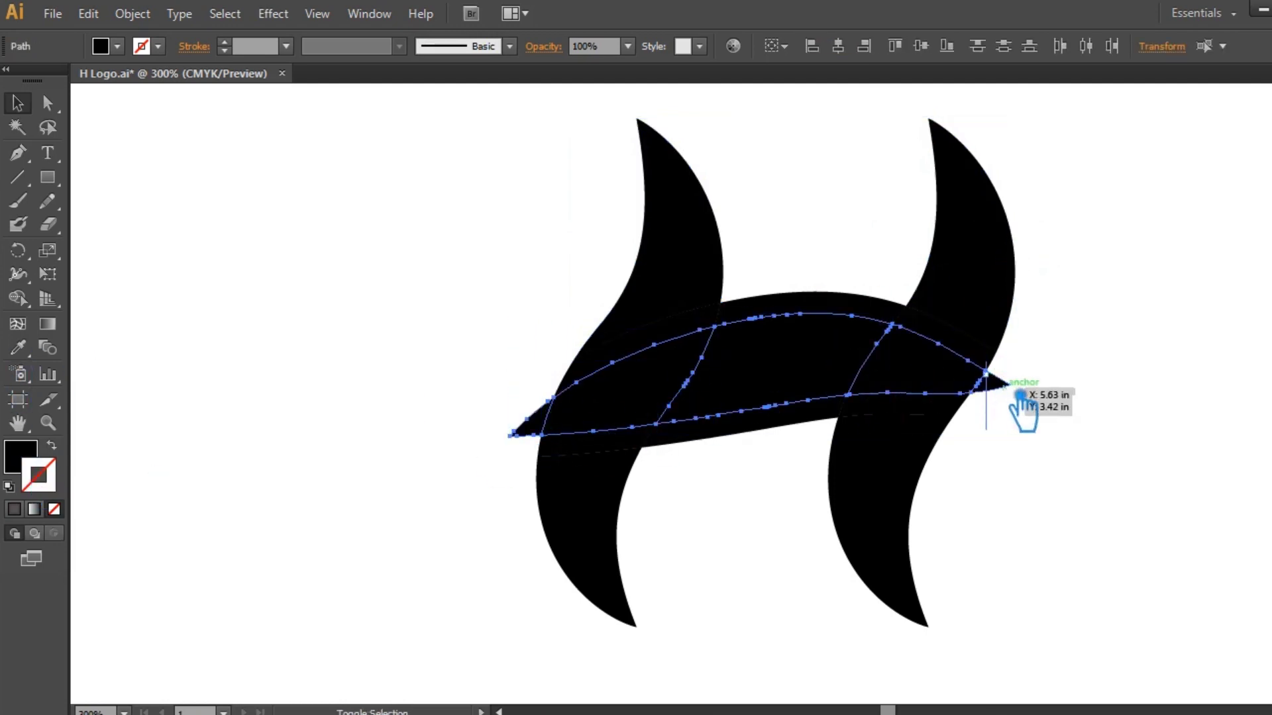
pyautogui.hotkey('ctrl', 'shift', 'F9')
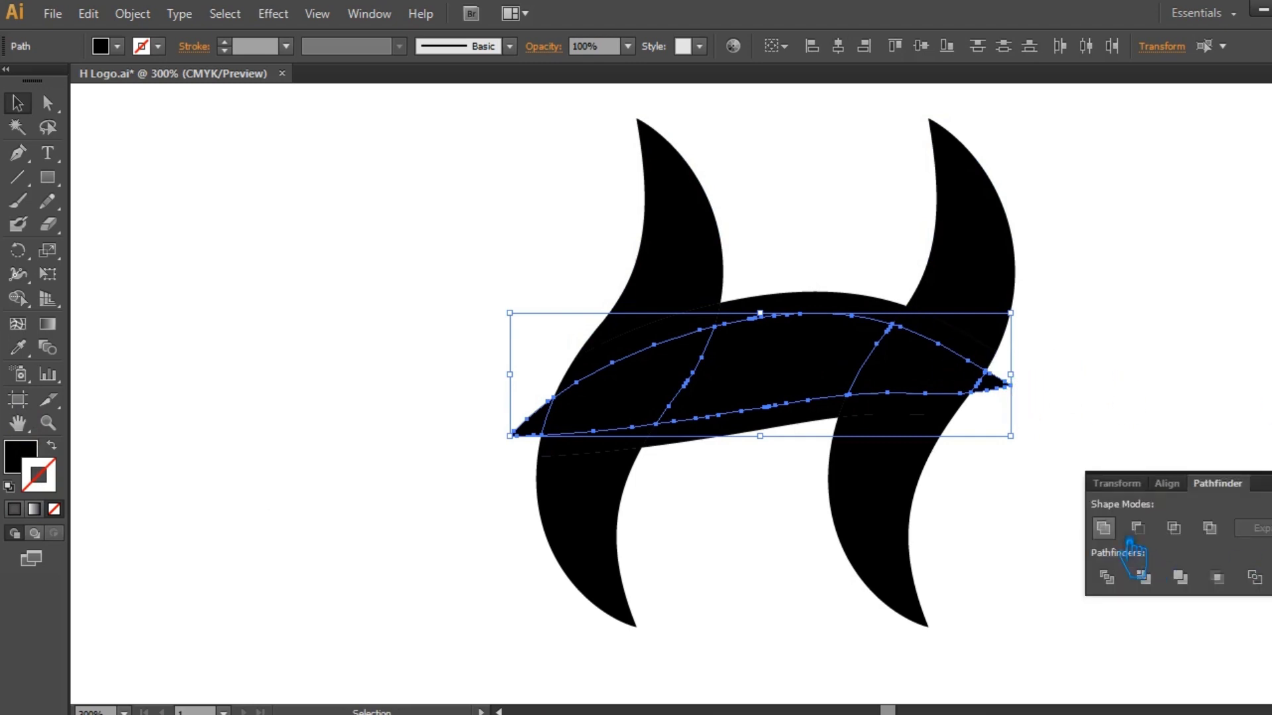
pyautogui.click(1102, 530)
pyautogui.click(1034, 523)
# Check the leg pieces, merged crossbar and grouped horns by selecting each.
pyautogui.click(873, 507)
pyautogui.keyDown('shift'); pyautogui.click(616, 553); pyautogui.keyUp('shift')
pyautogui.click(1132, 394)
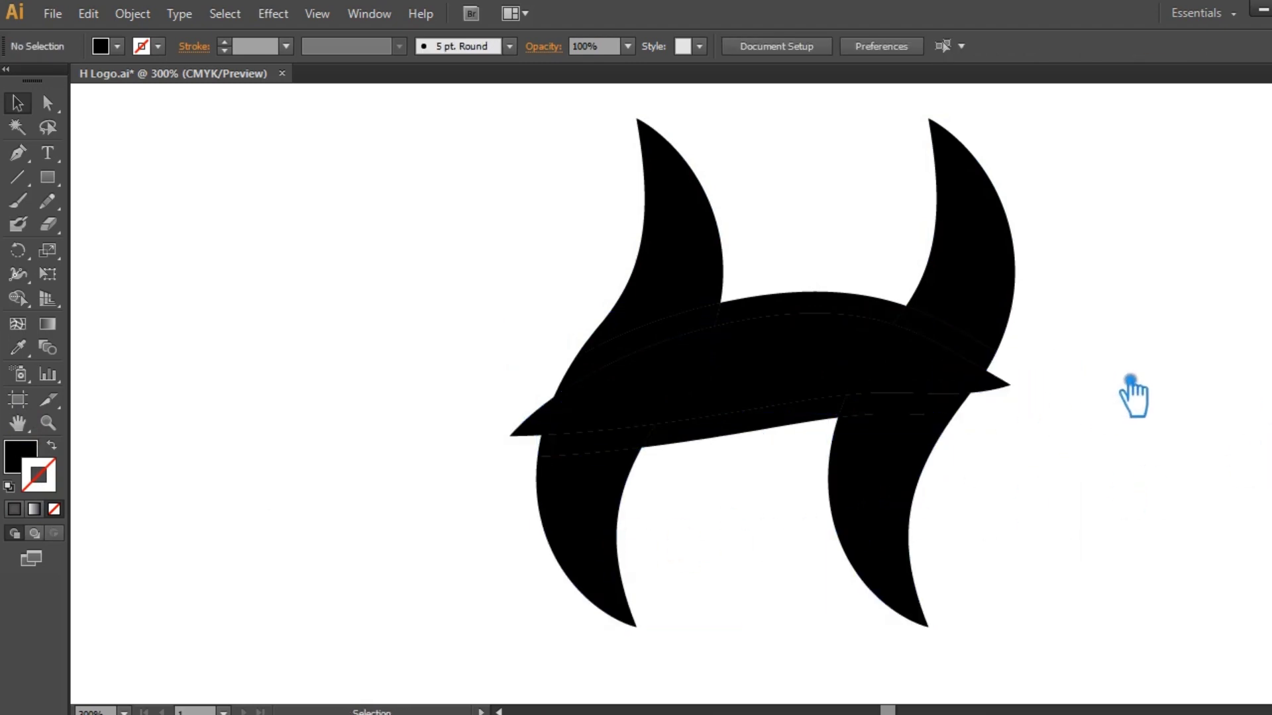
pyautogui.click(914, 392)
pyautogui.click(713, 234)
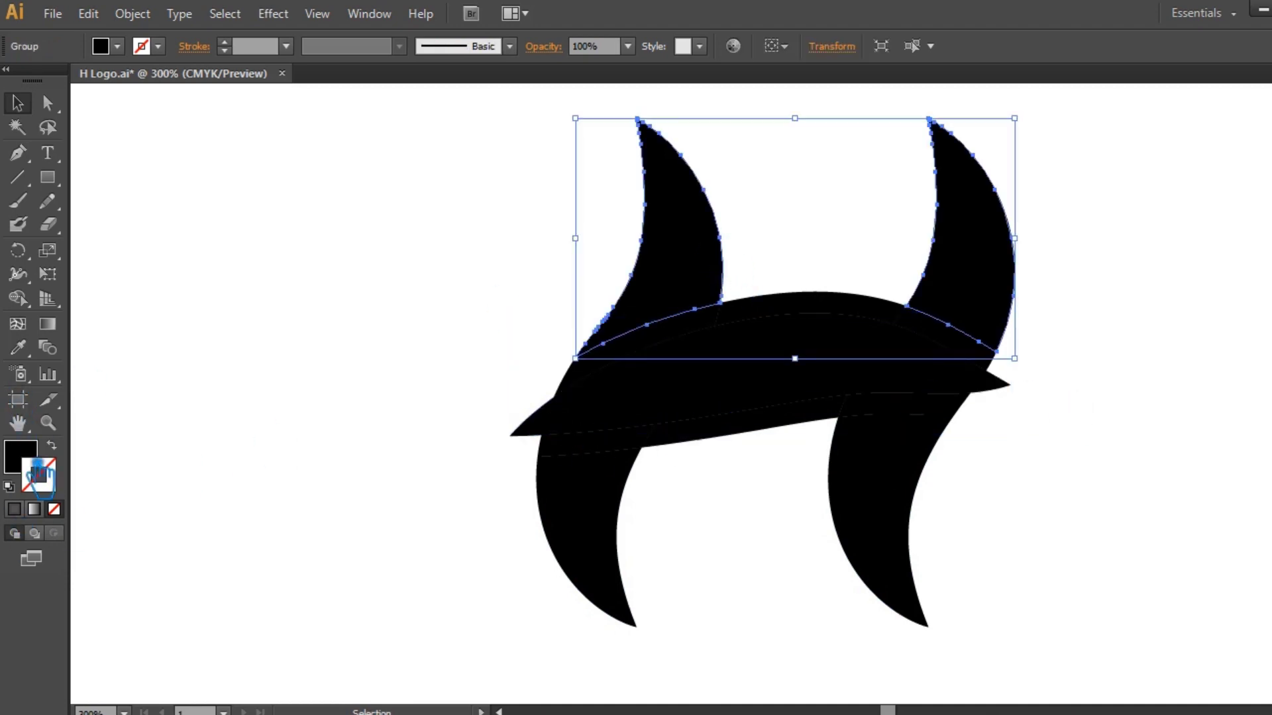
# Fill both horns with teal #33AAA4, switching the Color panel out of grayscale.
pyautogui.doubleClick(33, 464)
pyautogui.click(1033, 283)
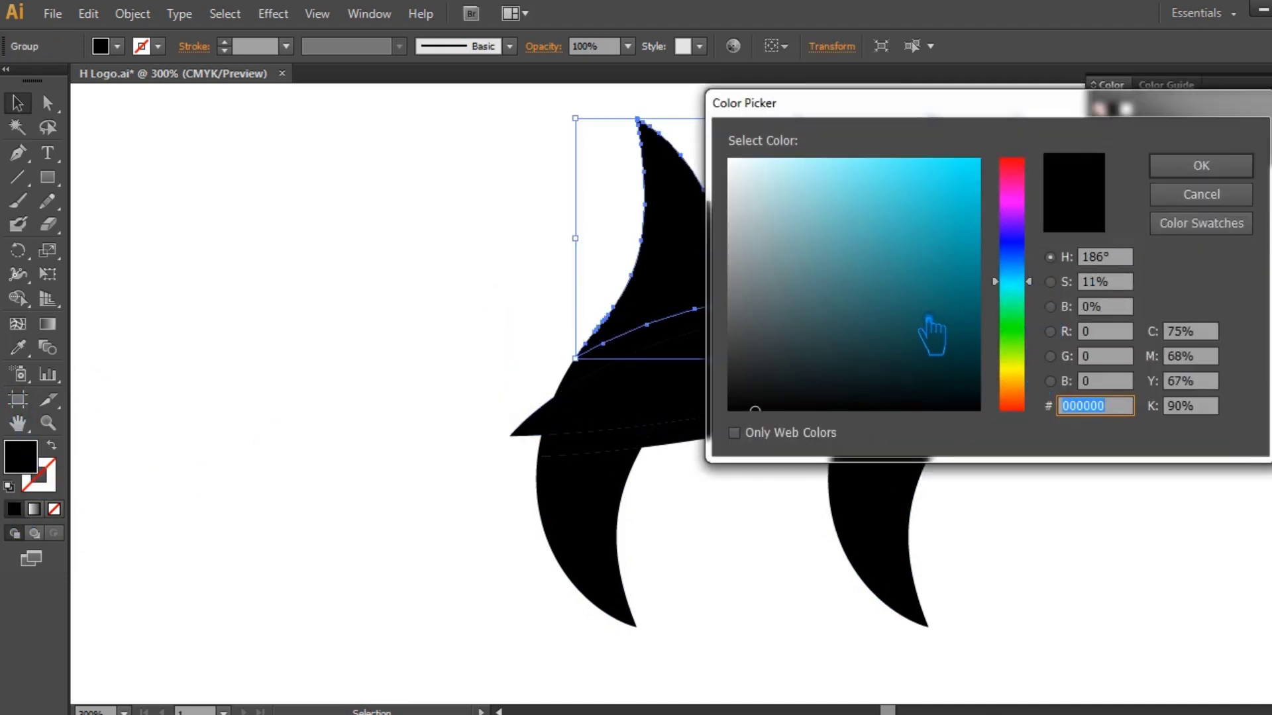
pyautogui.click(904, 268)
pyautogui.click(1201, 166)
pyautogui.click(1262, 85)
pyautogui.click(1194, 165)
pyautogui.doubleClick(29, 462)
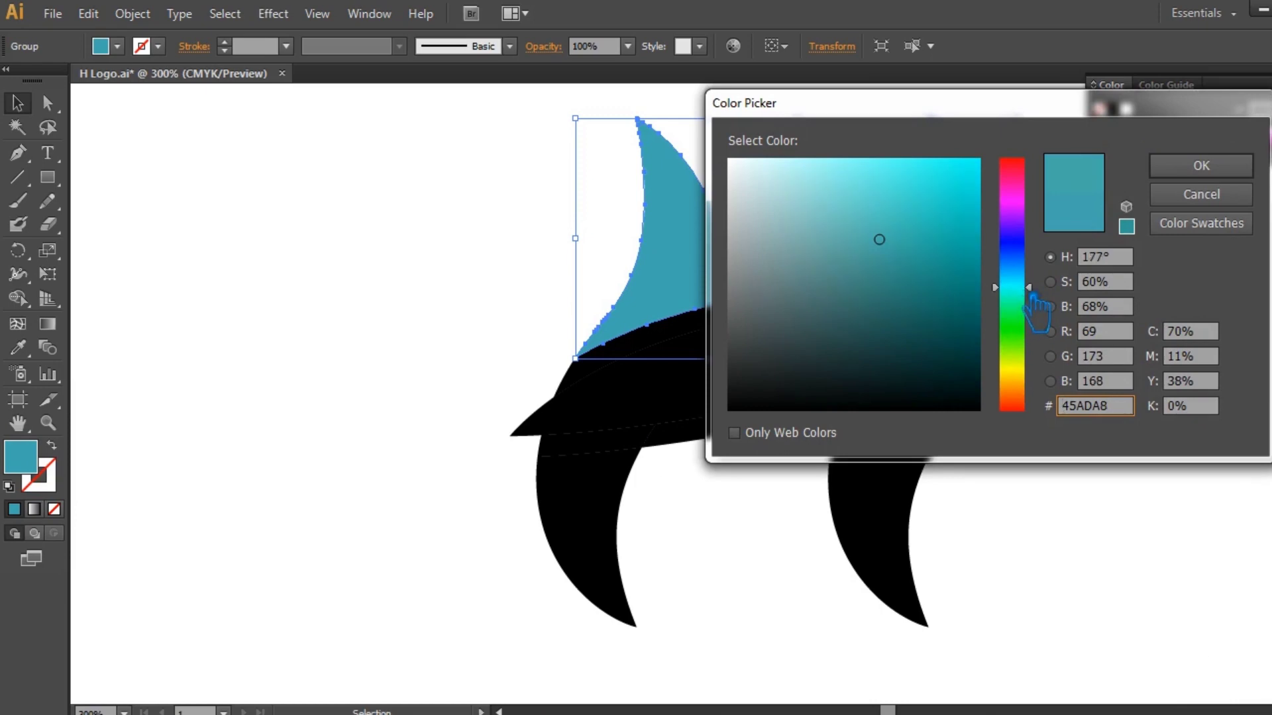
pyautogui.moveTo(910, 243); pyautogui.dragTo(917, 261)
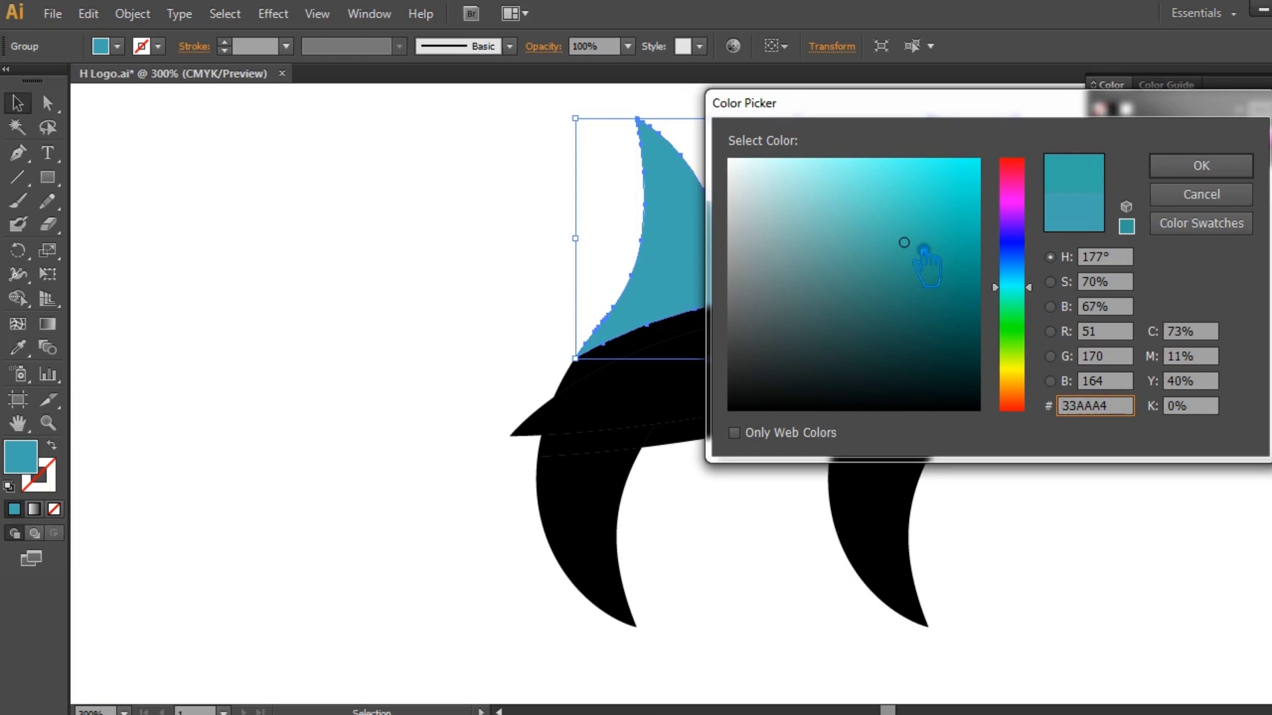
pyautogui.click(1232, 173)
# Move a piece up to reshape the crossbar edge and select the black sliver under the left horn.
pyautogui.click(1093, 383)
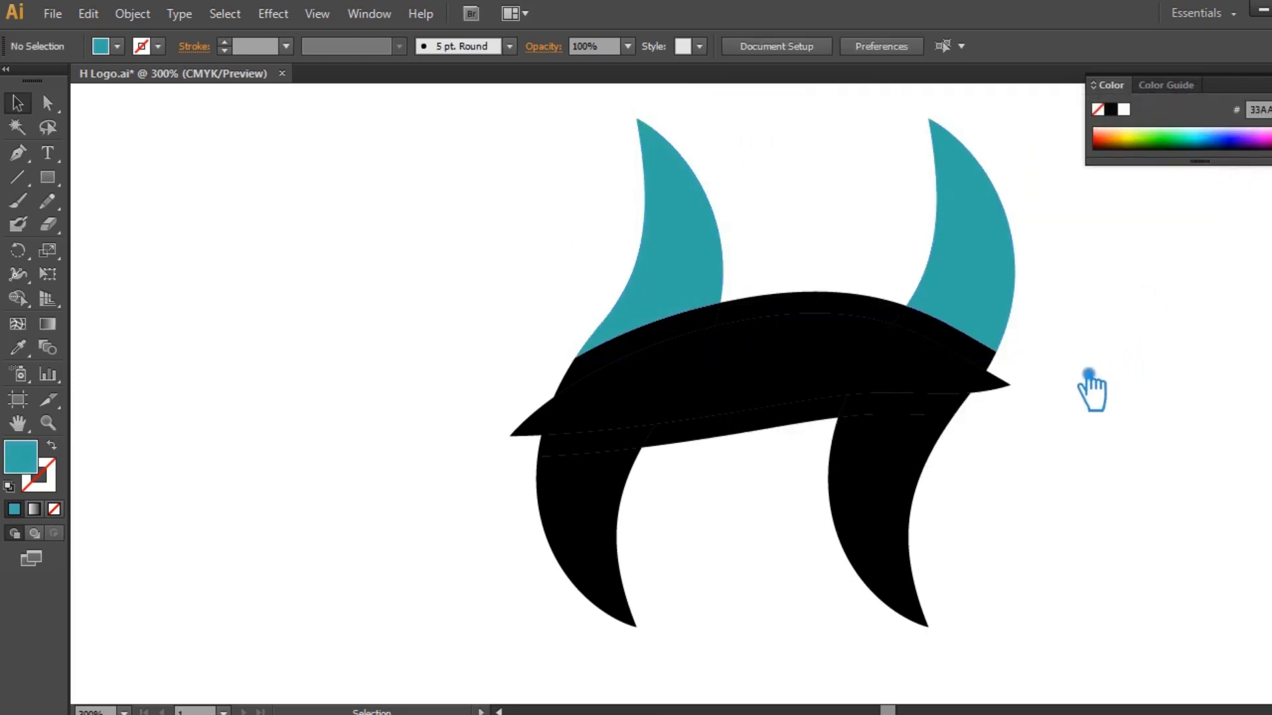
pyautogui.click(798, 331)
pyautogui.hotkey('ctrl', 'shift', 'a')
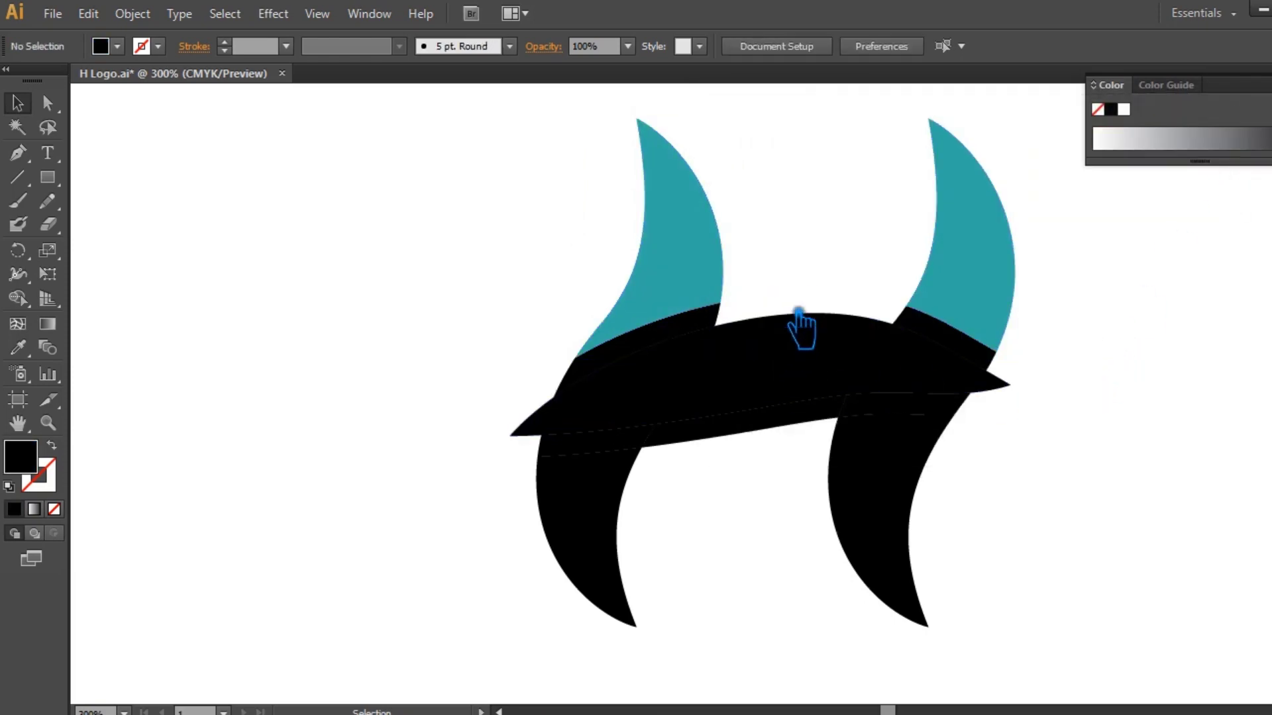
pyautogui.moveTo(735, 482); pyautogui.dragTo(744, 446)
pyautogui.hotkey('ctrl', 'shift', 'a')
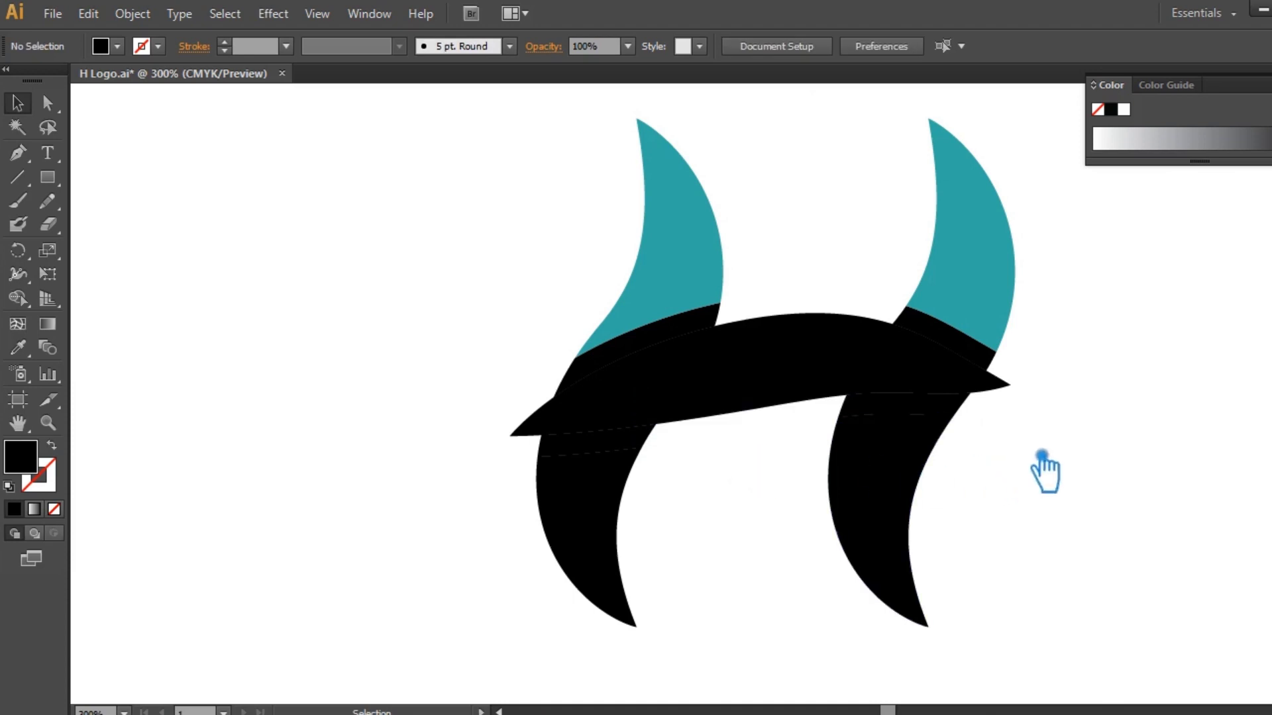
pyautogui.click(694, 356)
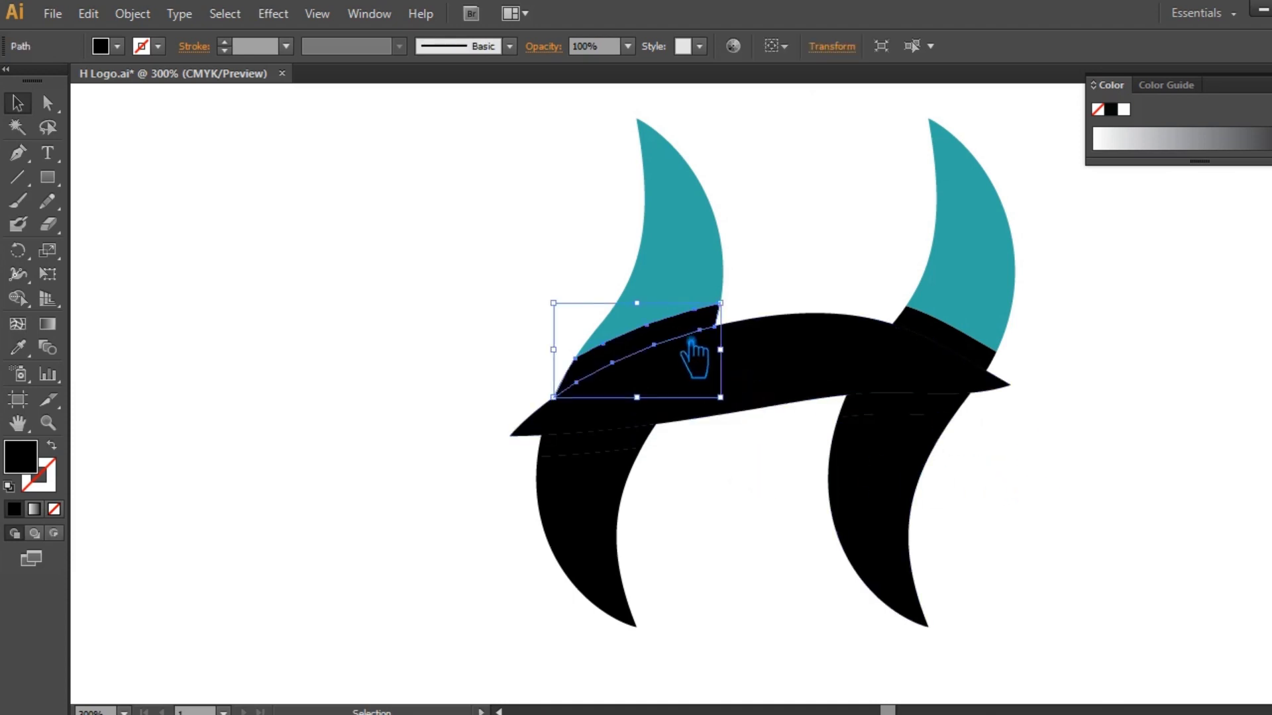
# Delete the black sliver, then group the two crossbar slivers and give them the horns' teal.
pyautogui.press('Delete')
pyautogui.click(901, 414)
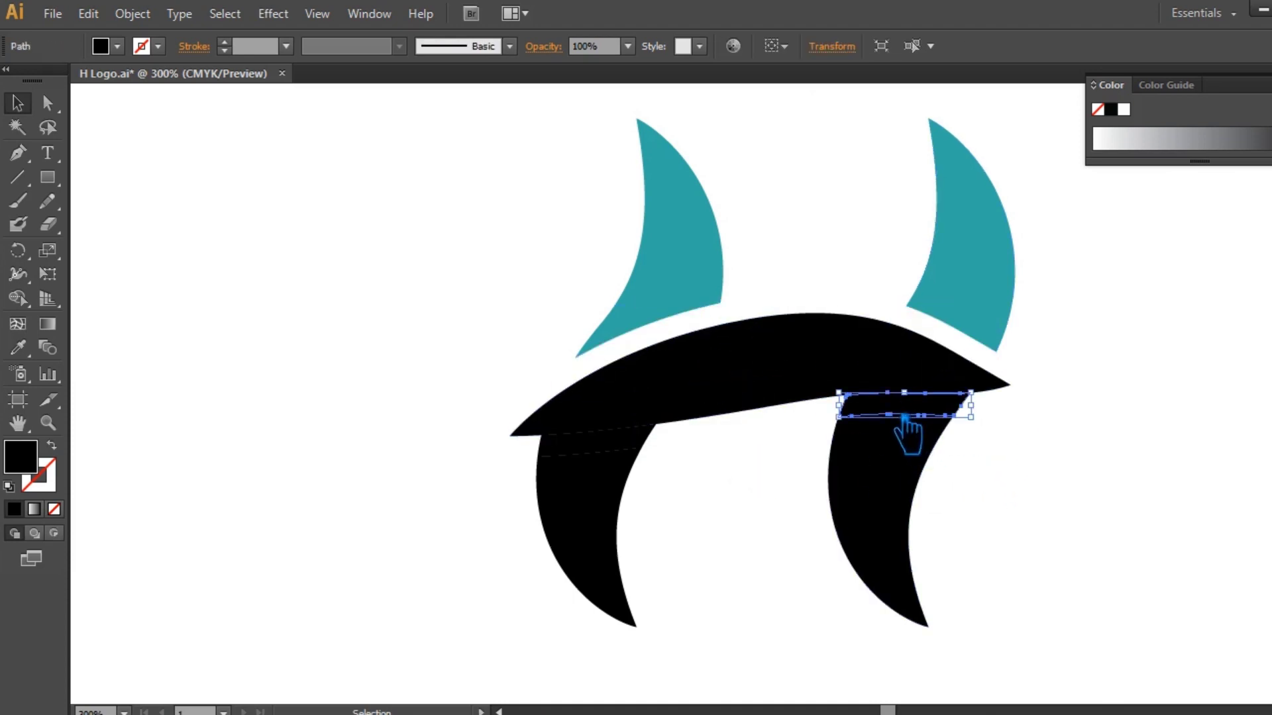
pyautogui.keyDown('shift'); pyautogui.click(610, 450); pyautogui.keyUp('shift')
pyautogui.hotkey('ctrl', 'g')
pyautogui.click(18, 347)
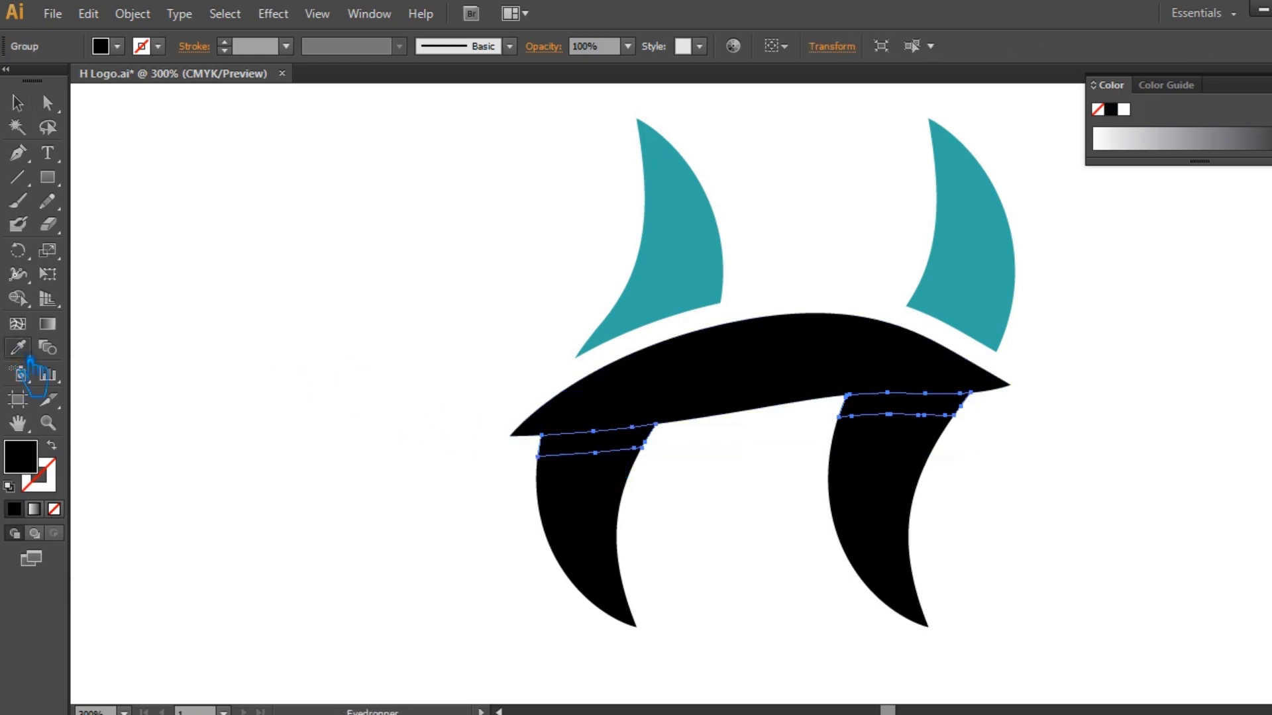
pyautogui.click(684, 262)
pyautogui.hotkey('ctrl', 'shift', 'a')
# Recolour the black crossbar with a brighter teal.
pyautogui.keyDown('ctrl'); pyautogui.click(818, 377); pyautogui.keyUp('ctrl')
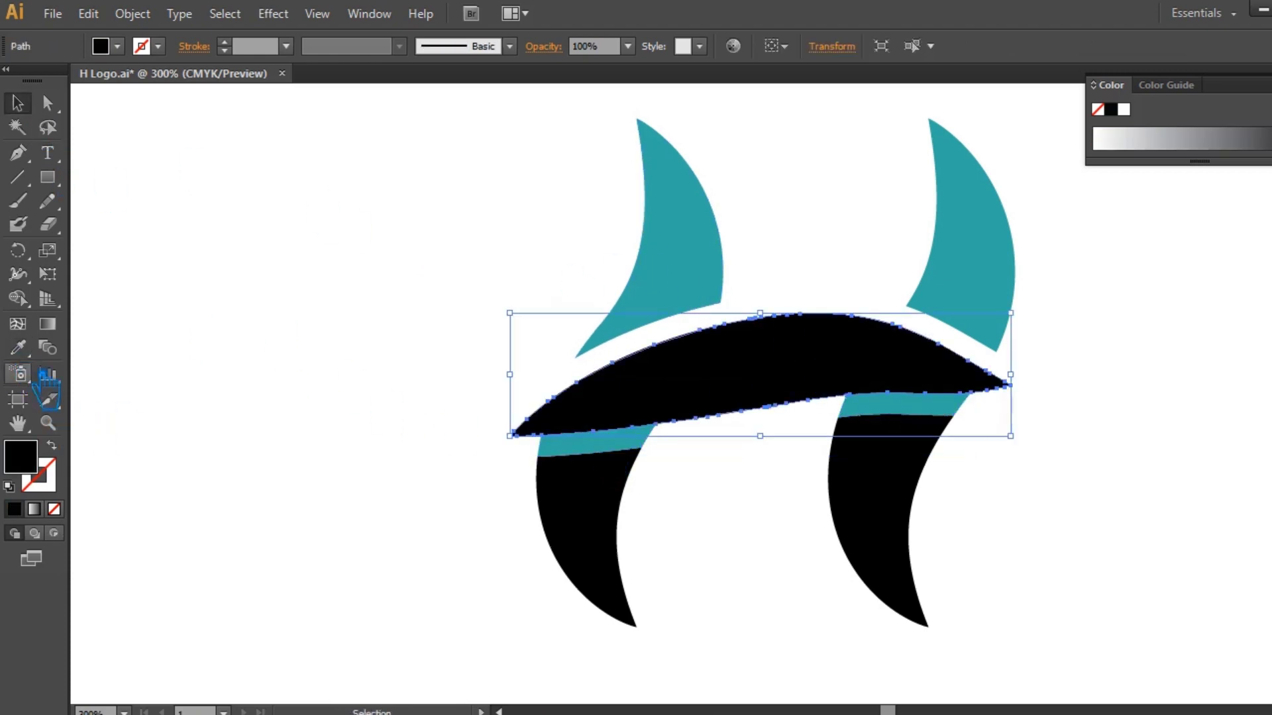
pyautogui.click(751, 267)
pyautogui.doubleClick(32, 467)
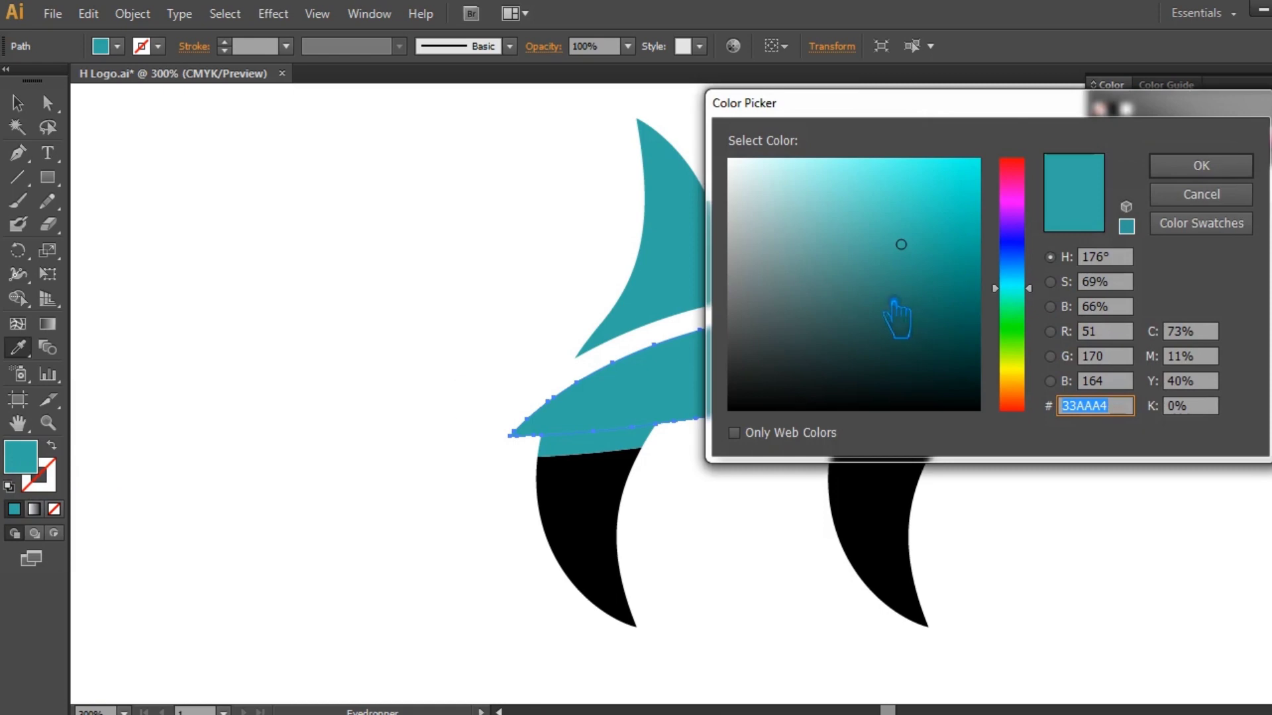
pyautogui.click(920, 230)
pyautogui.click(1201, 165)
pyautogui.press('v')
# Give the strips under the crossbar a darker teal.
pyautogui.click(607, 457)
pyautogui.press('i')
pyautogui.click(729, 411)
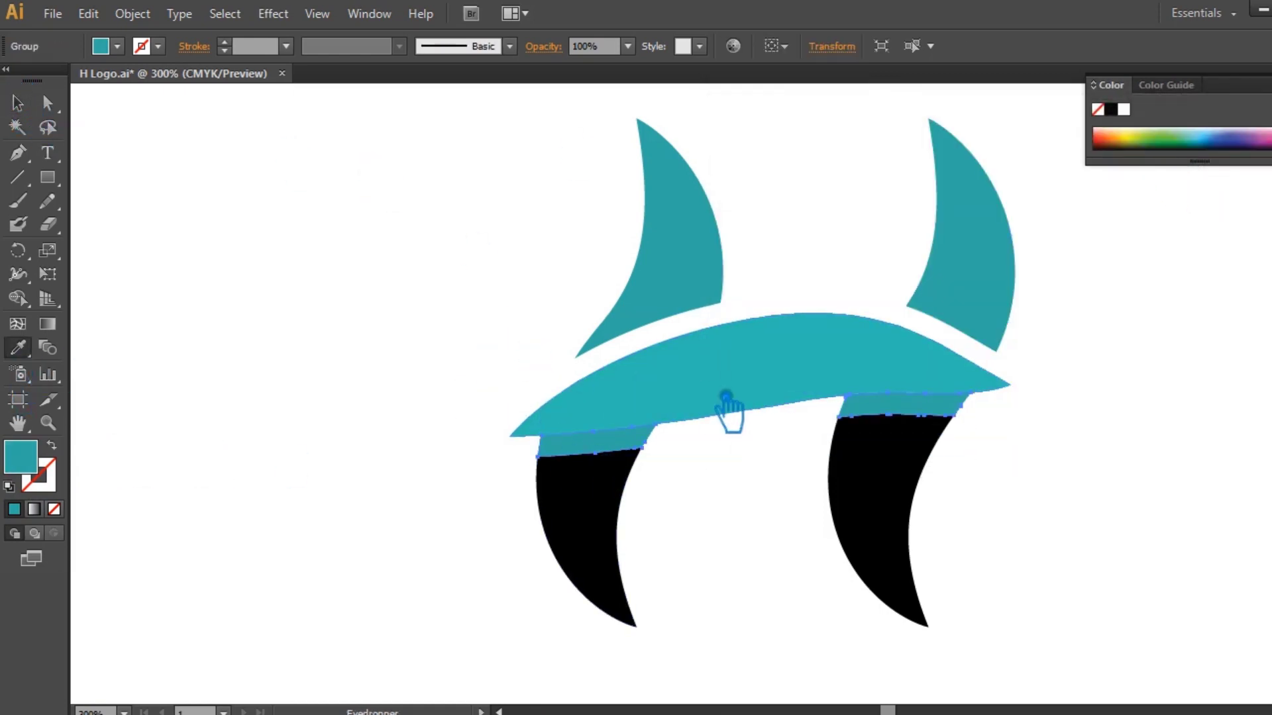
pyautogui.doubleClick(23, 464)
pyautogui.click(896, 285)
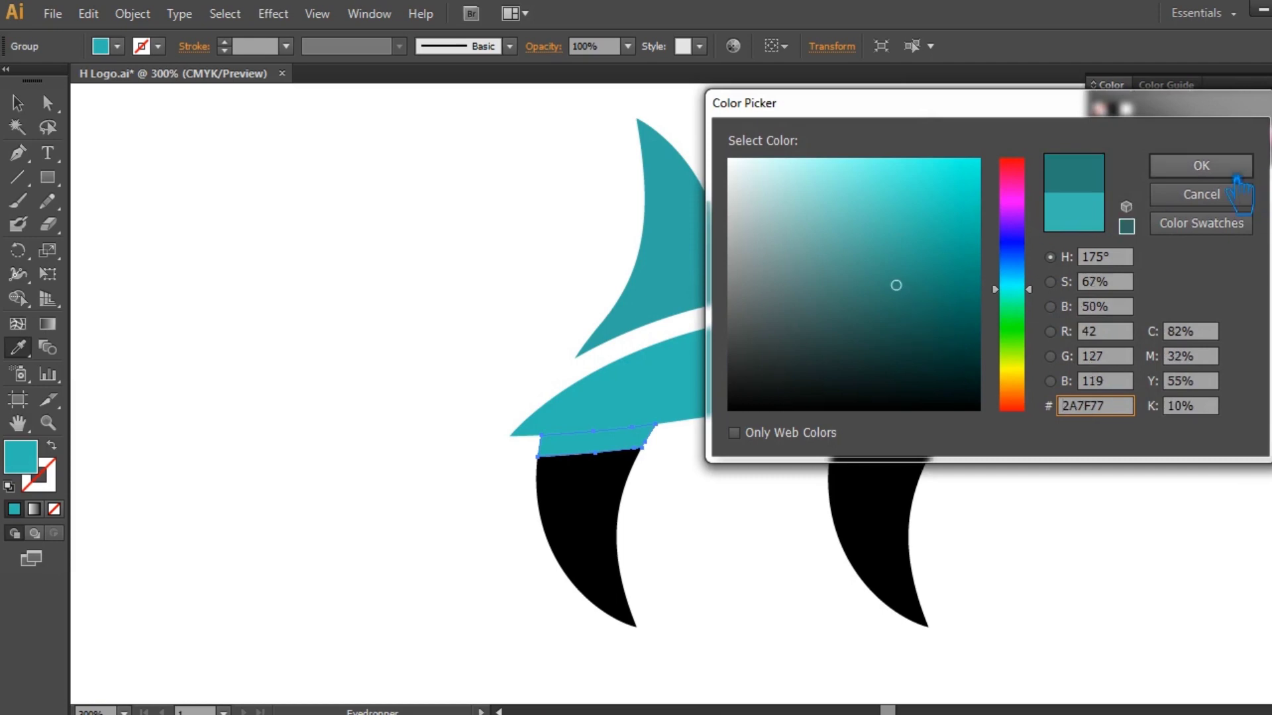
pyautogui.click(1201, 165)
pyautogui.click(18, 103)
# Recolour the black lower legs with the dark band's teal using the Eyedropper.
pyautogui.click(388, 450)
pyautogui.click(601, 559)
pyautogui.click(18, 347)
pyautogui.click(696, 301)
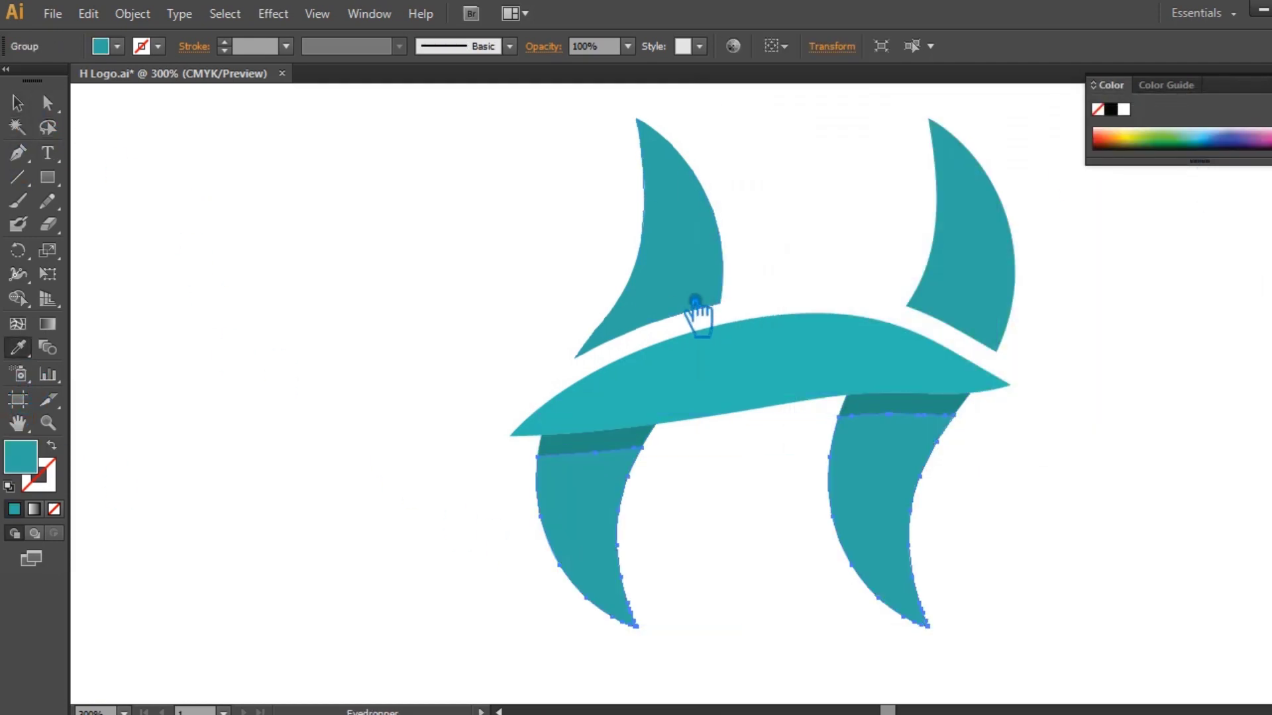
pyautogui.doubleClick(46, 467)
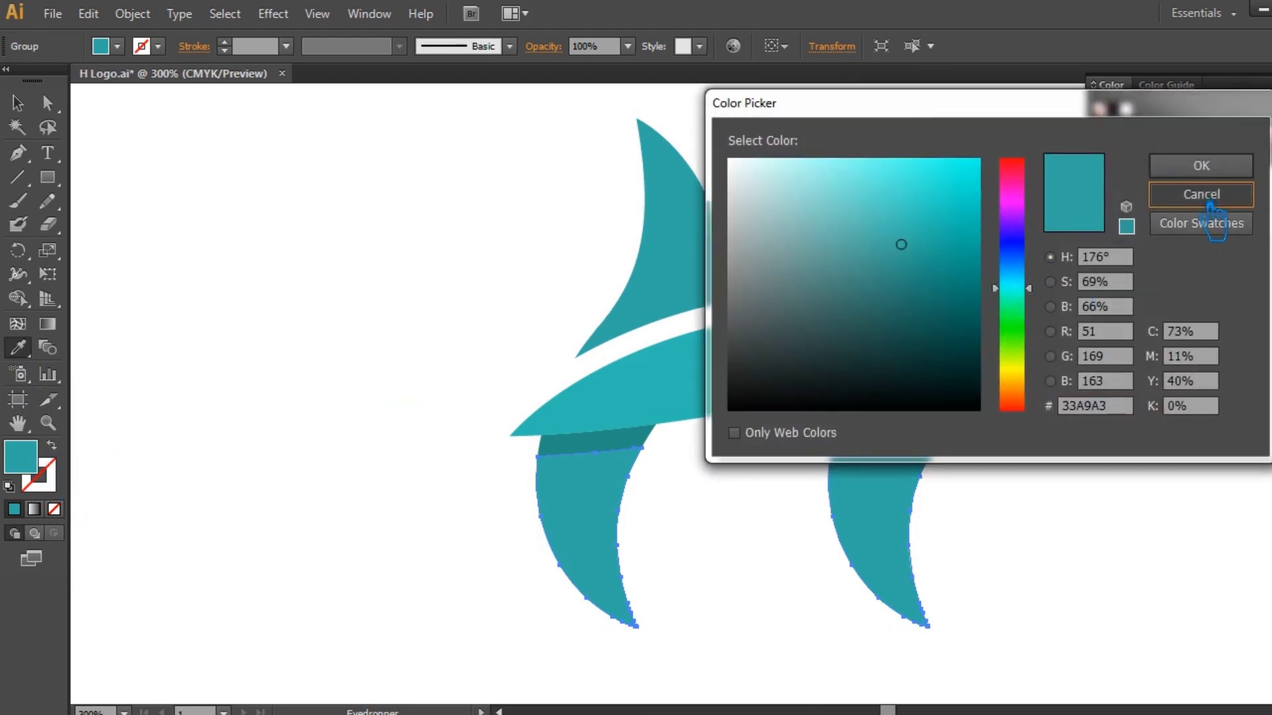
pyautogui.click(1209, 199)
pyautogui.click(641, 451)
pyautogui.click(18, 104)
pyautogui.click(387, 224)
# Fill the dark band group with a darker teal, #2A7F77, and zoom out.
pyautogui.click(915, 413)
pyautogui.doubleClick(42, 469)
pyautogui.click(902, 292)
pyautogui.click(1150, 161)
pyautogui.click(309, 193)
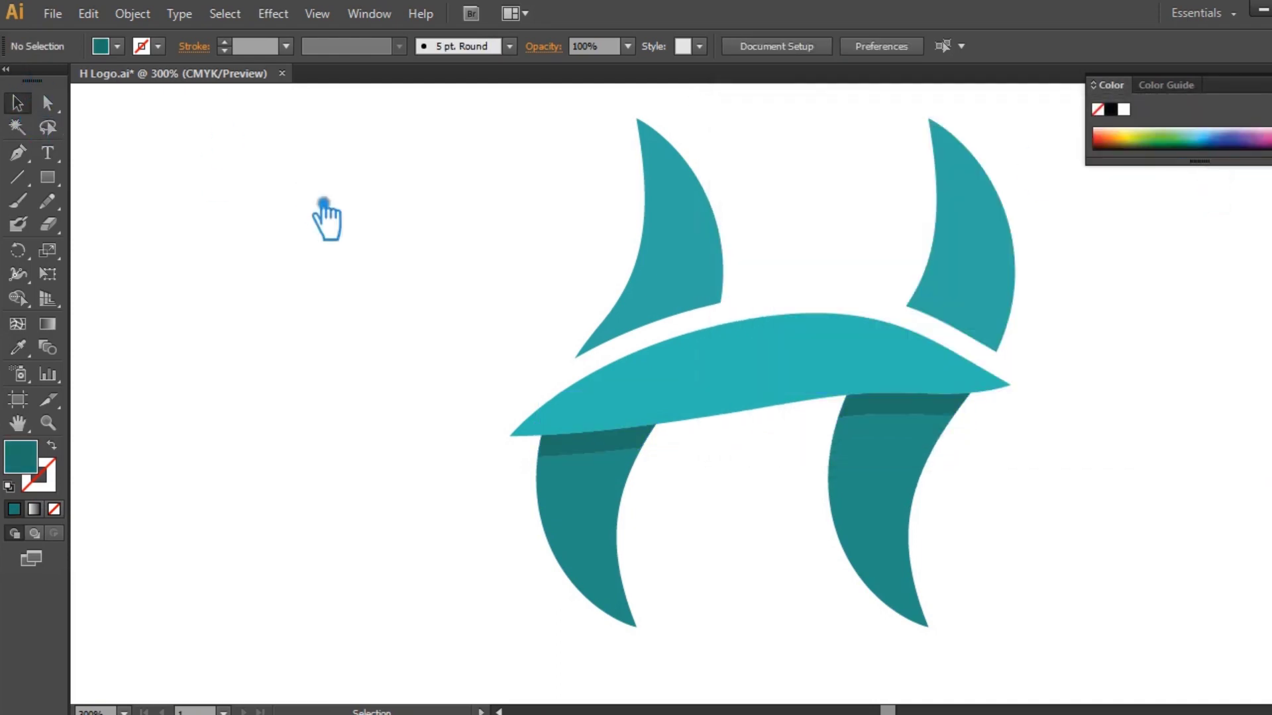
pyautogui.hotkey('ctrl', '-')
pyautogui.hotkey('ctrl', '-')
pyautogui.hotkey('ctrl', '-')
pyautogui.hotkey('ctrl', '-')
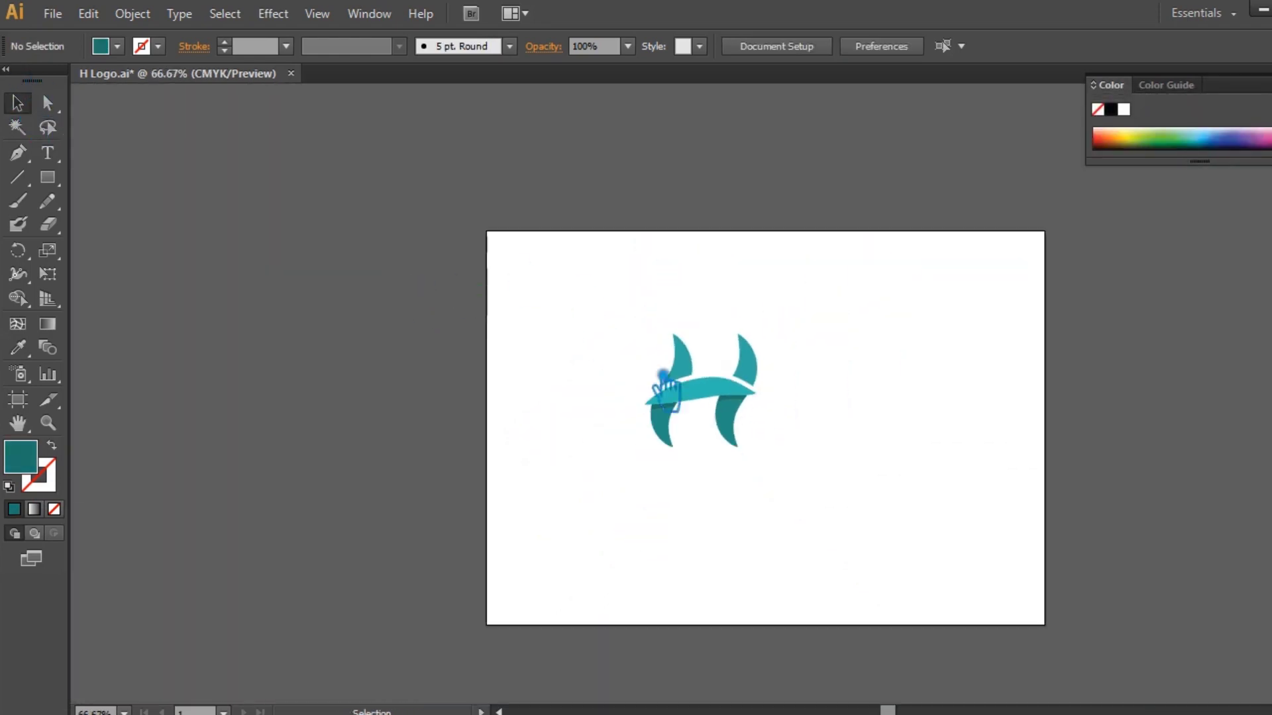
# Confirm the horns' red and give the crossbar a lighter red, F25757.
pyautogui.hotkey('ctrl', '+')
pyautogui.hotkey('ctrl', '+')
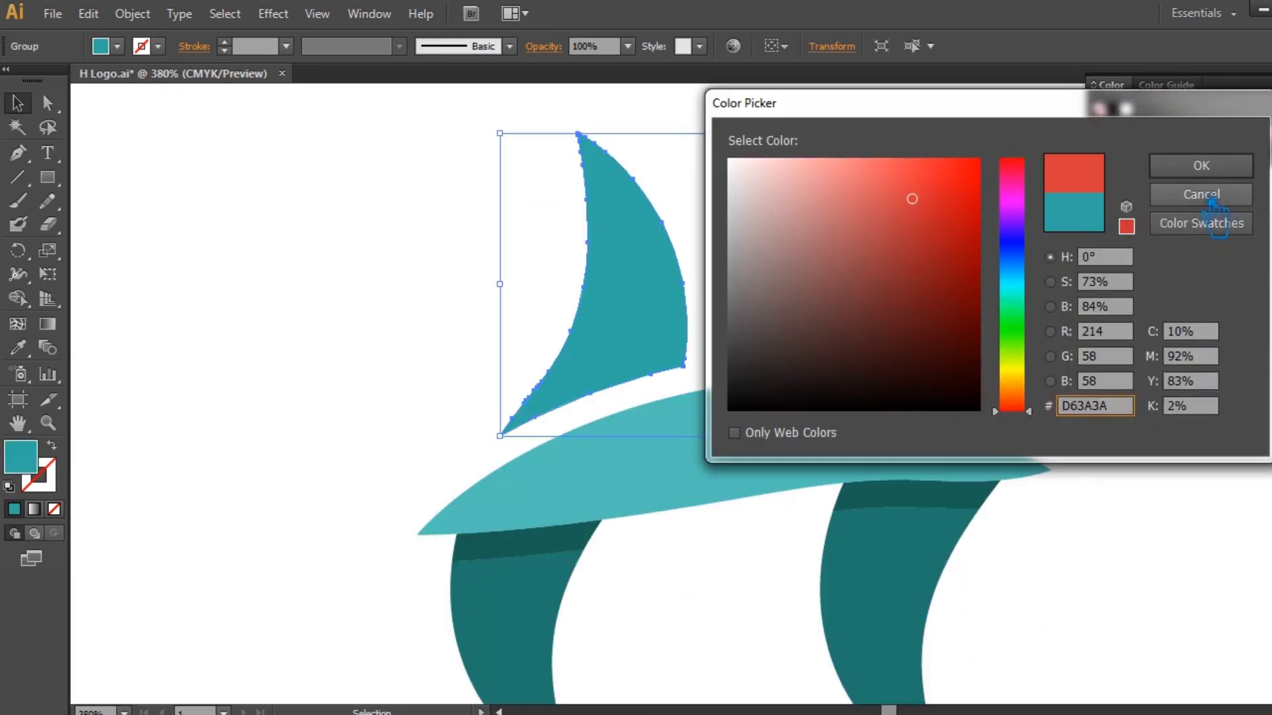
pyautogui.click(1200, 166)
pyautogui.click(852, 426)
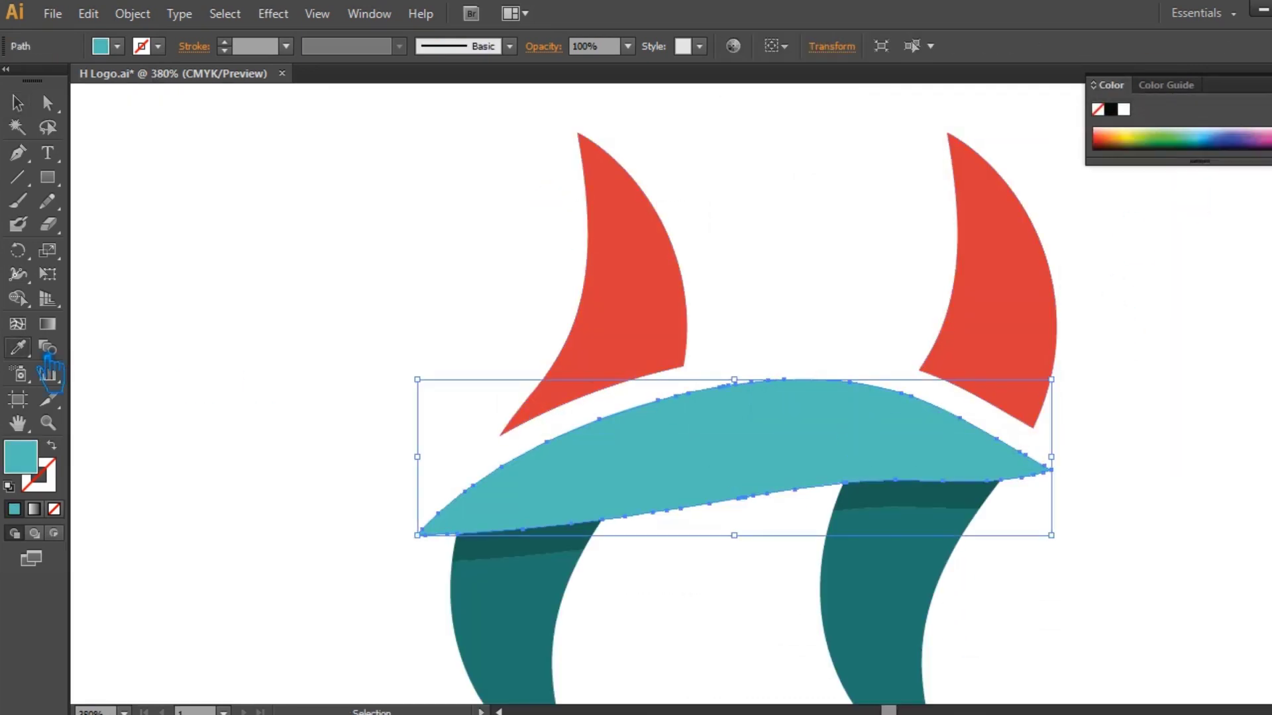
pyautogui.click(582, 371)
pyautogui.doubleClick(20, 457)
pyautogui.click(889, 170)
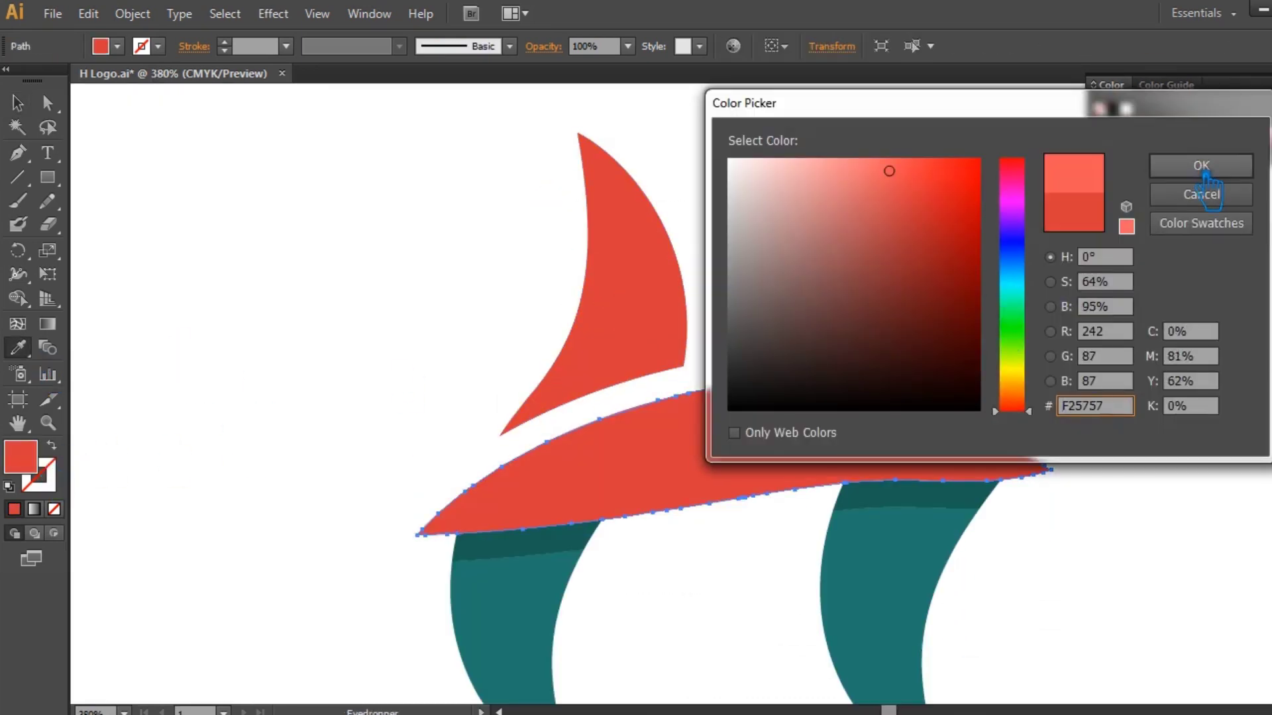
pyautogui.click(1201, 166)
# Give the strips under the crossbar a darker red.
pyautogui.click(17, 103)
pyautogui.click(525, 559)
pyautogui.press('i')
pyautogui.click(651, 341)
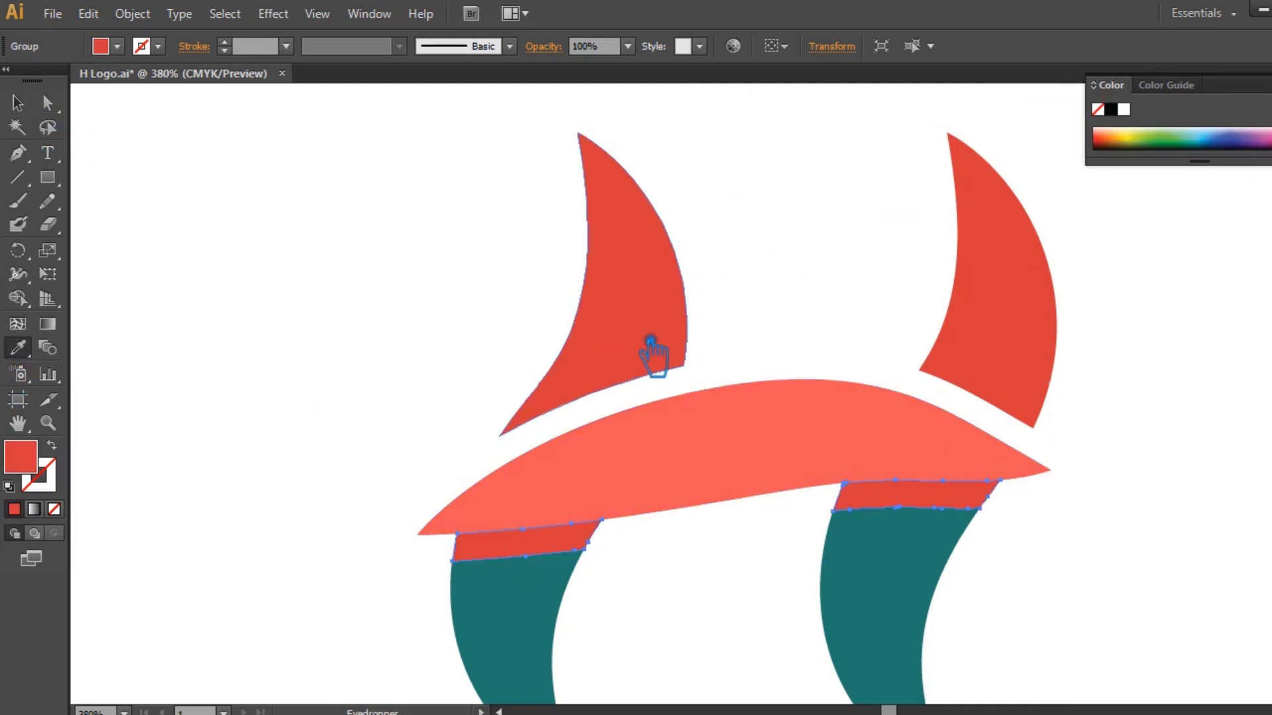
pyautogui.doubleClick(25, 467)
pyautogui.click(908, 233)
pyautogui.click(1122, 161)
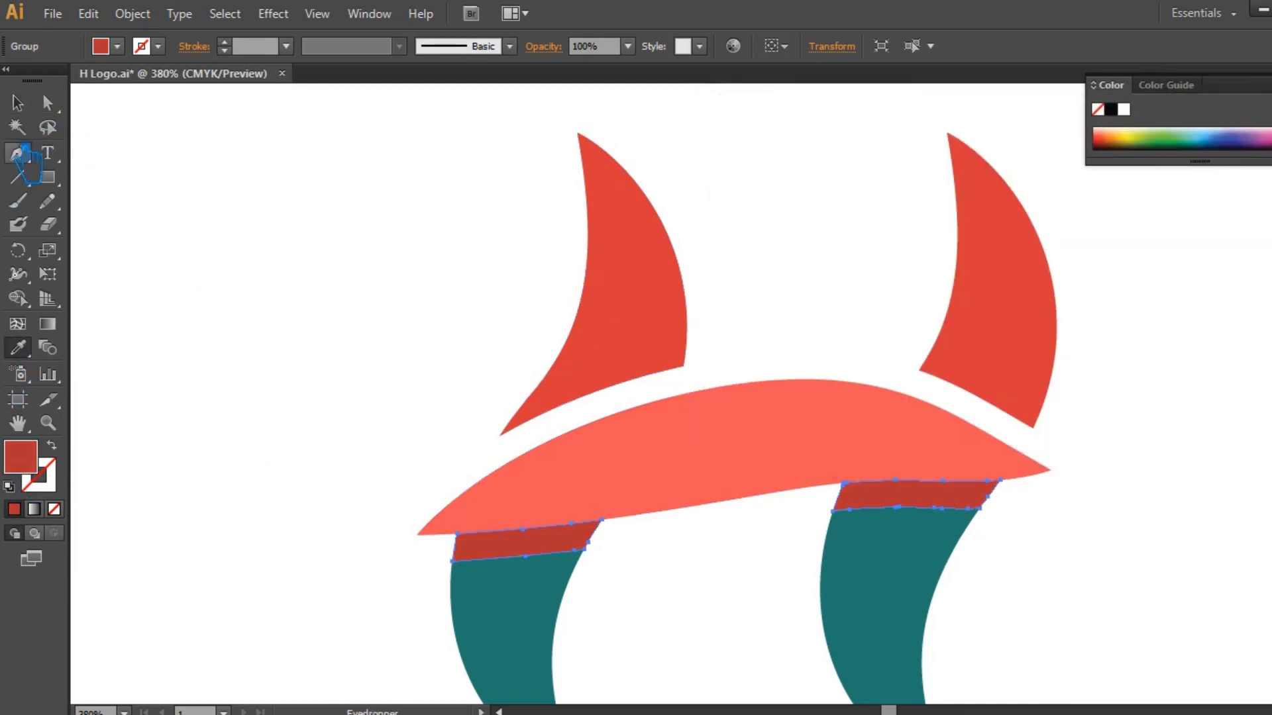
pyautogui.press('v')
pyautogui.click(251, 180)
# Recolour the salmon crossbar with a brighter red.
pyautogui.click(745, 404)
pyautogui.press('i')
pyautogui.click(597, 290)
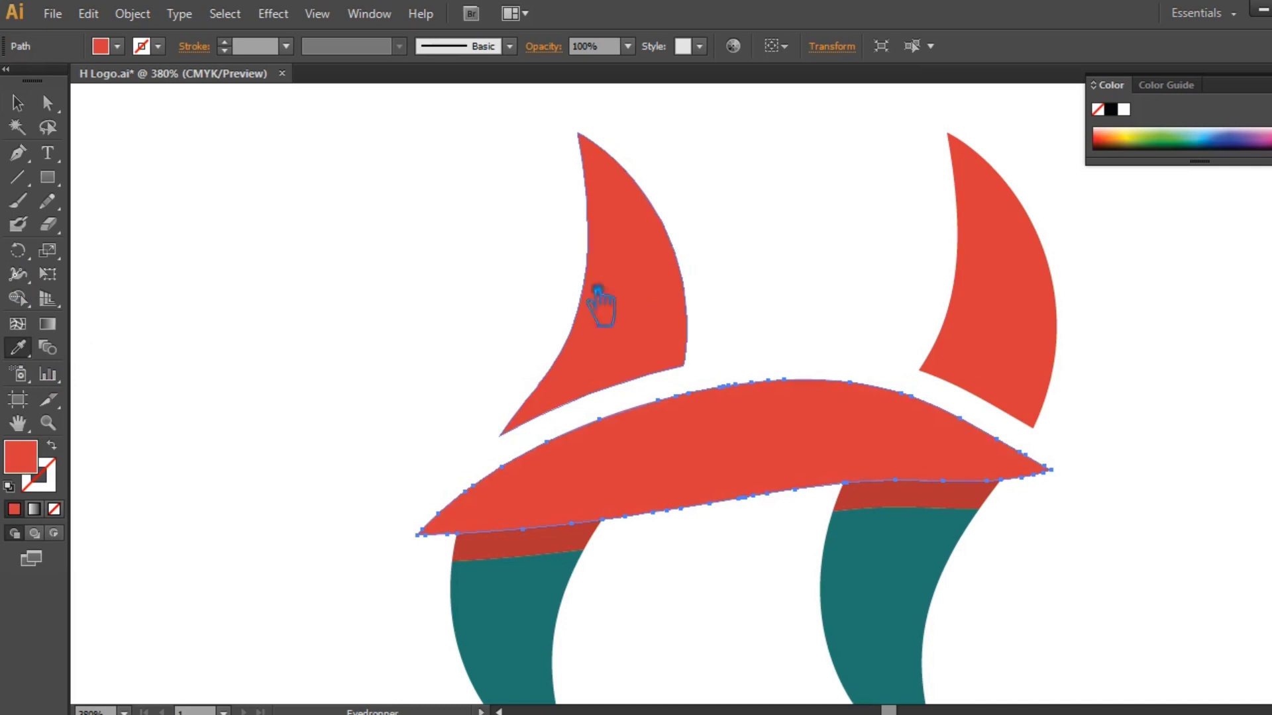
pyautogui.doubleClick(37, 469)
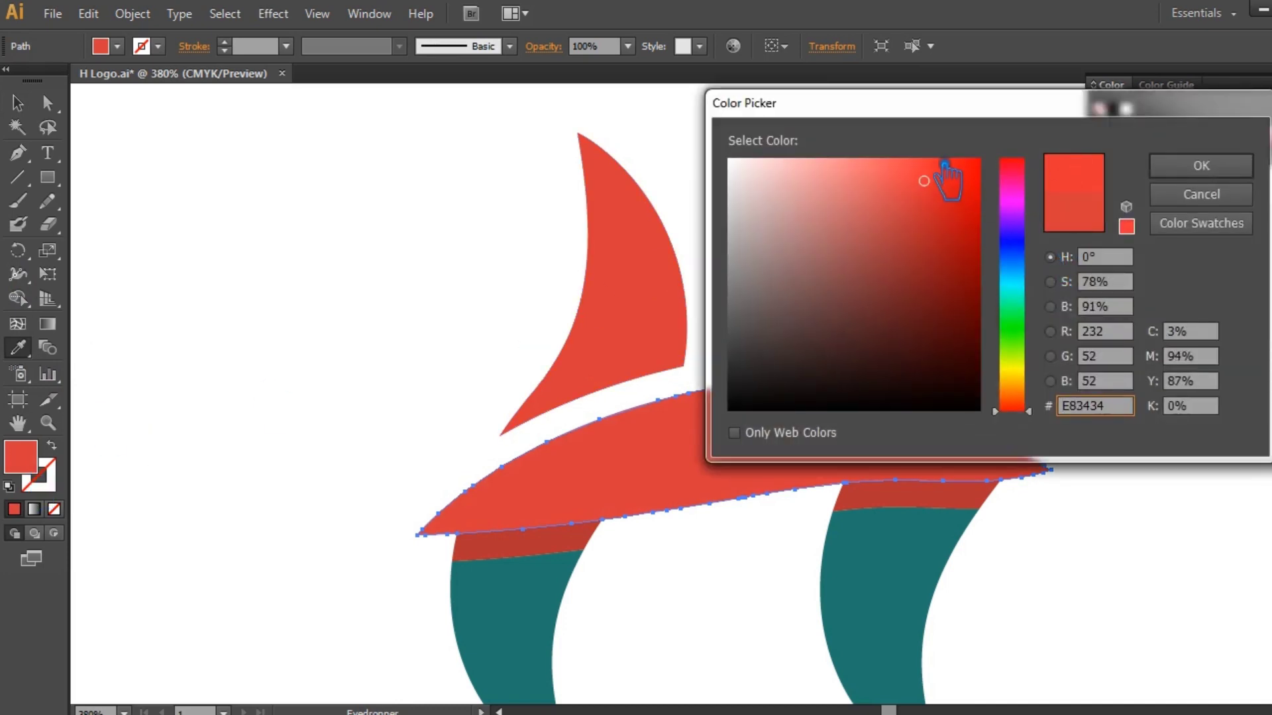
pyautogui.click(1202, 166)
pyautogui.press('v')
pyautogui.click(304, 204)
# Match the horns to the crossbar's bright red and give the legs a darker red.
pyautogui.click(1027, 331)
pyautogui.press('i')
pyautogui.click(679, 467)
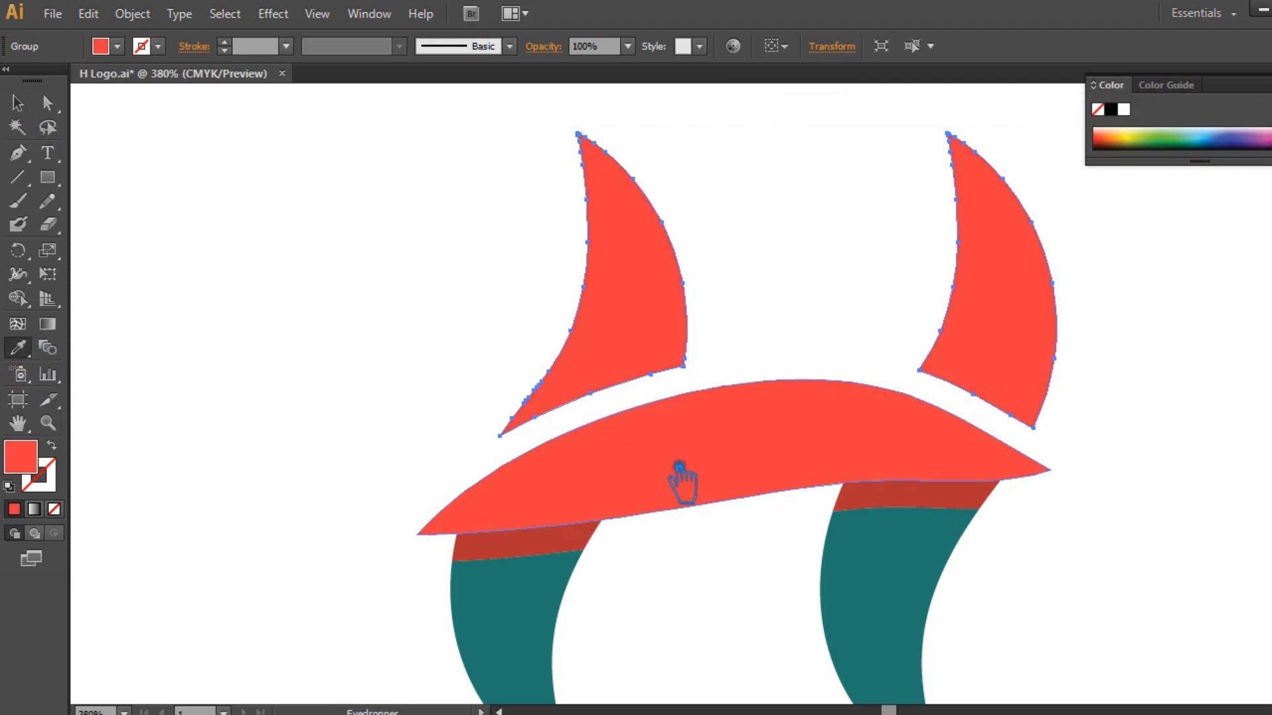
pyautogui.click(937, 590)
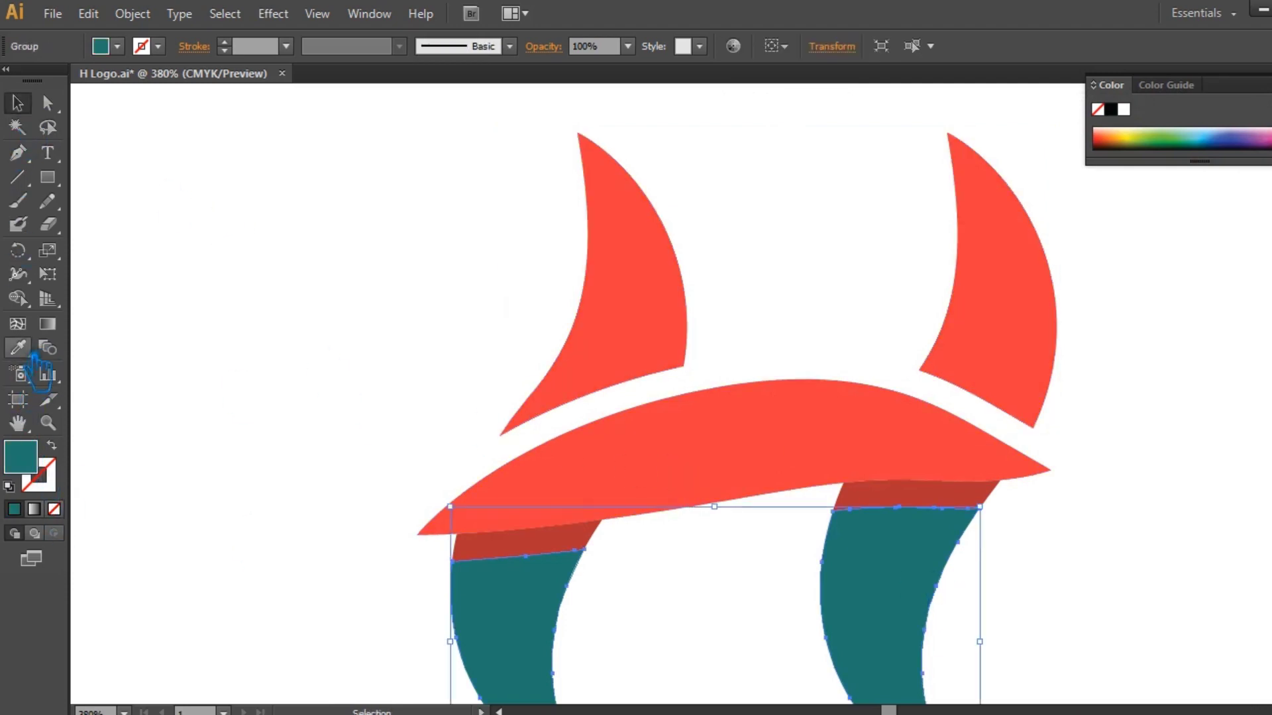
pyautogui.click(547, 549)
pyautogui.doubleClick(44, 467)
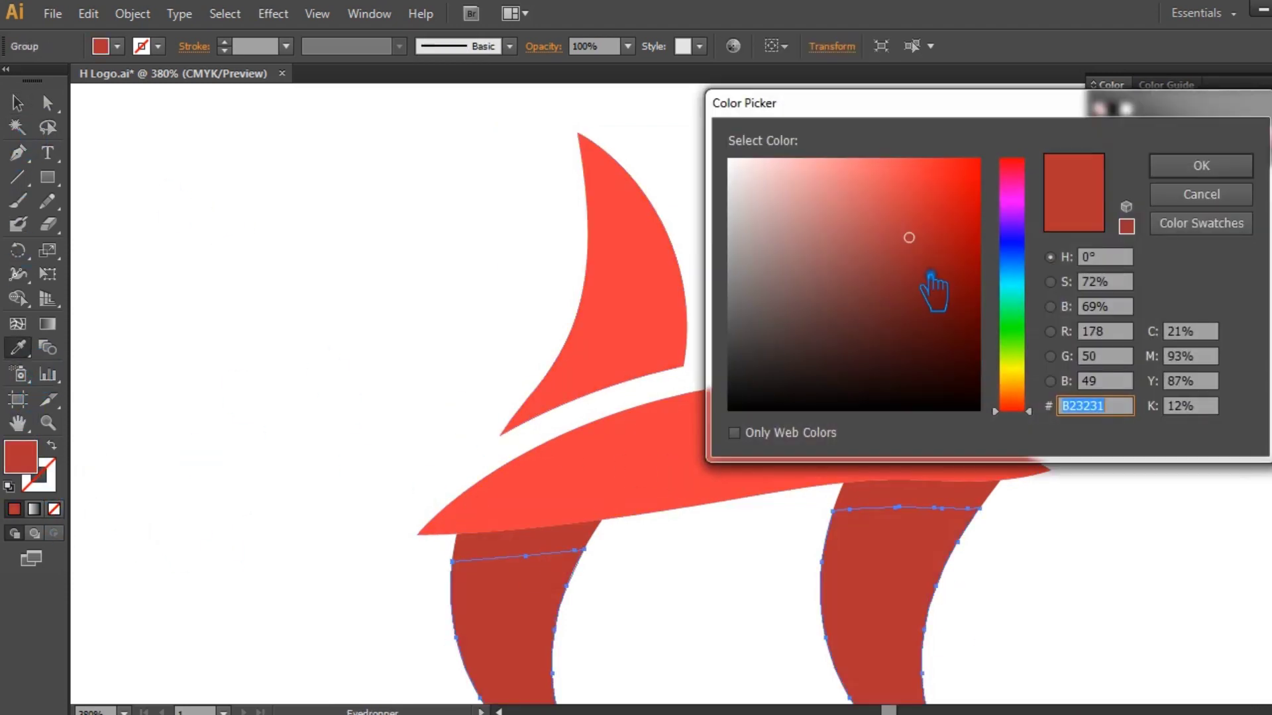
pyautogui.moveTo(937, 284); pyautogui.dragTo(940, 276)
pyautogui.click(1158, 161)
# Fill the dark-red leg pieces with an even darker red.
pyautogui.click(17, 127)
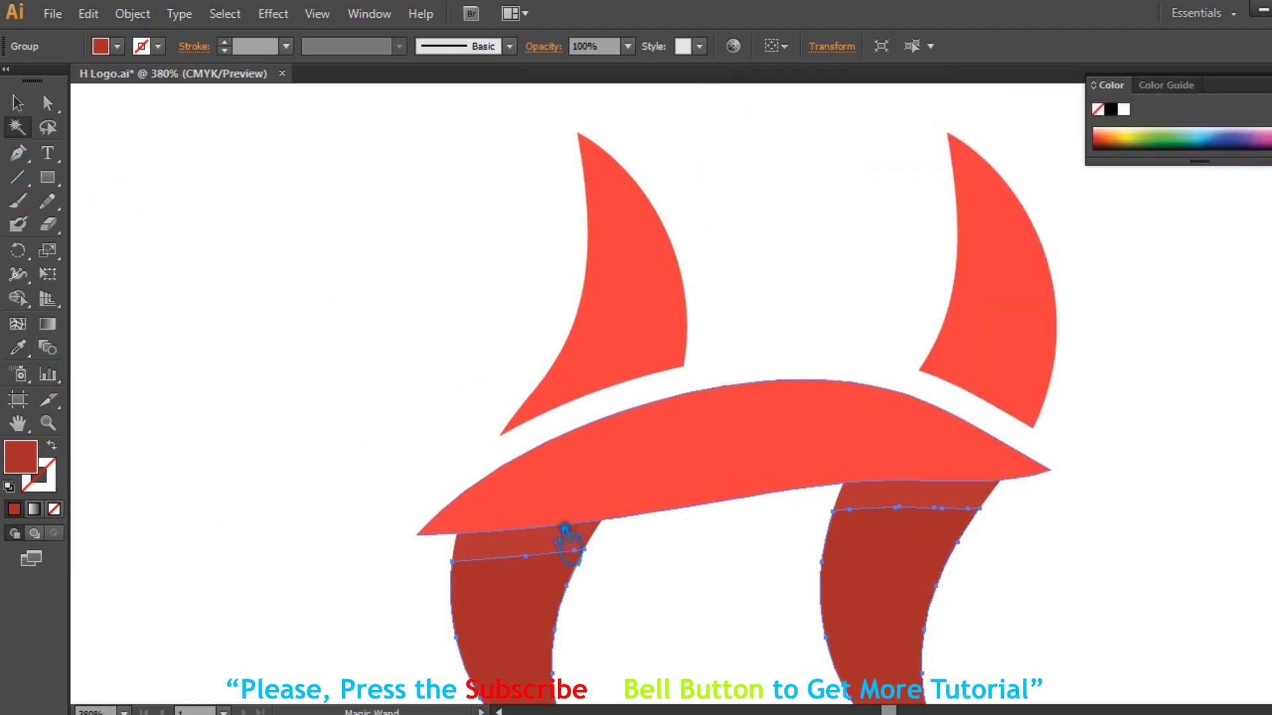
pyautogui.click(568, 569)
pyautogui.click(371, 551)
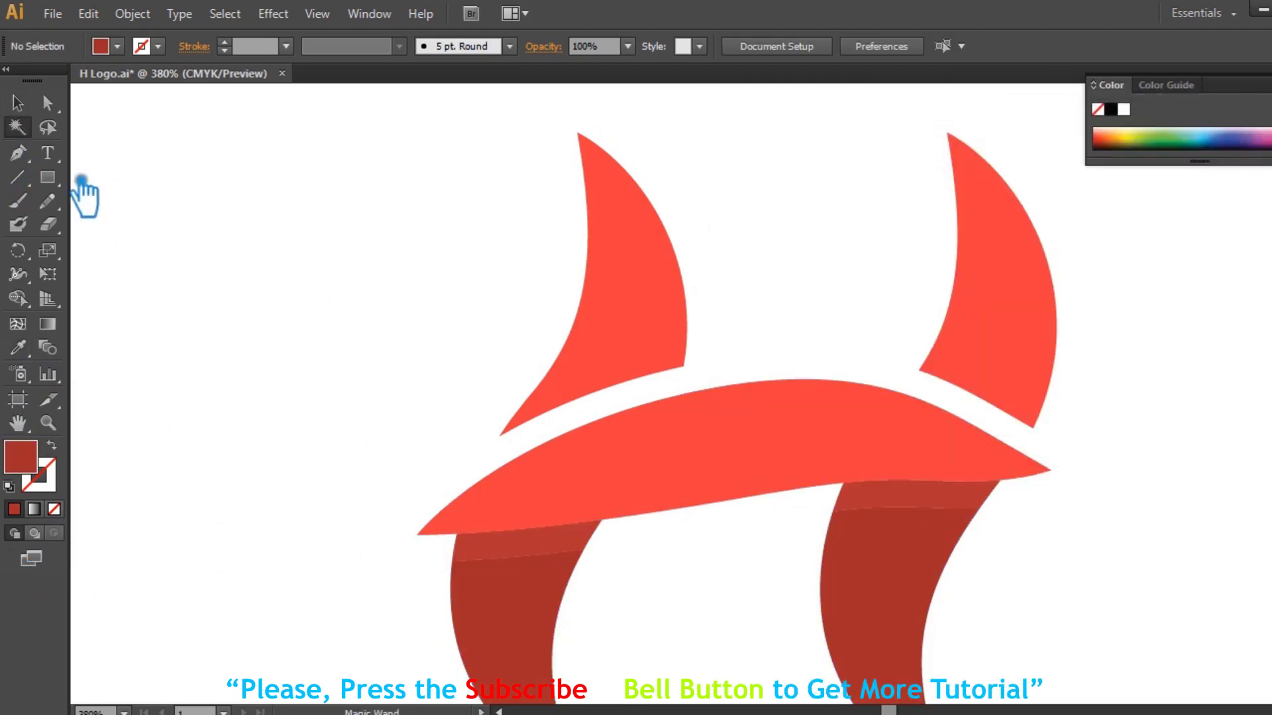
pyautogui.click(535, 551)
pyautogui.doubleClick(20, 457)
pyautogui.click(913, 262)
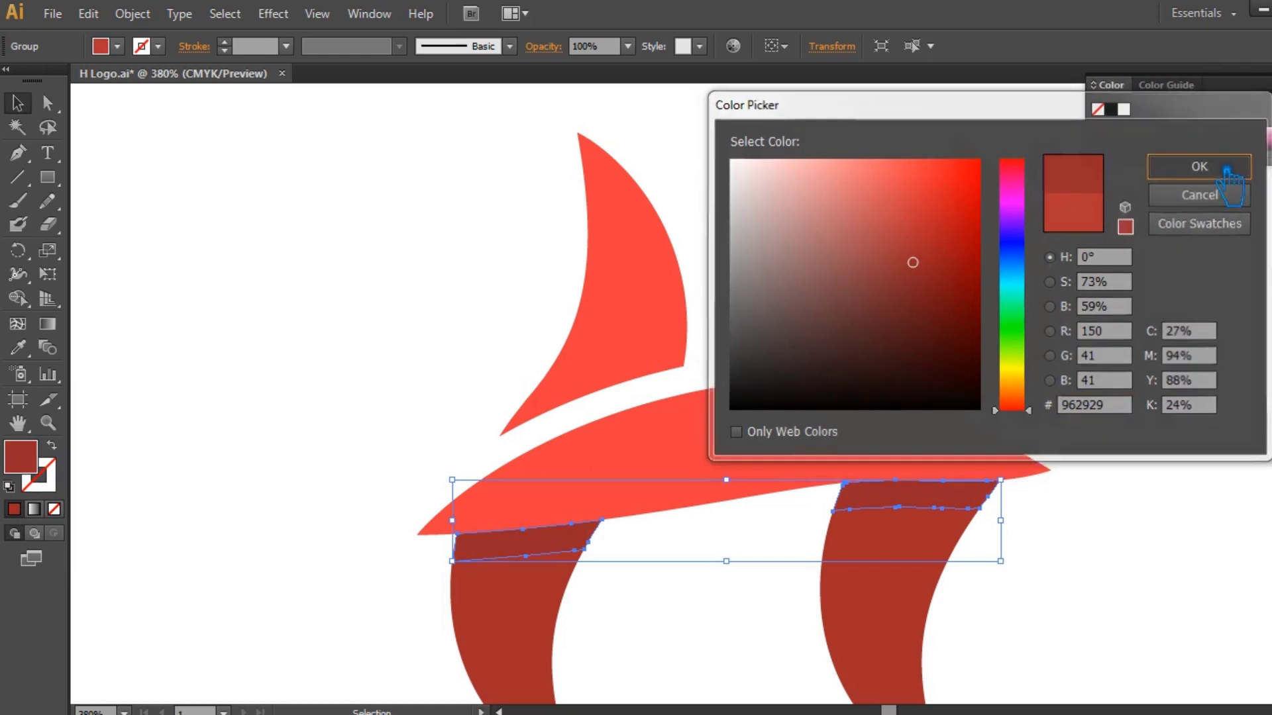
pyautogui.click(1227, 171)
pyautogui.click(392, 270)
# Set the top bands of both legs to dark red #962929.
pyautogui.click(547, 551)
pyautogui.doubleClick(20, 457)
pyautogui.click(914, 289)
pyautogui.click(1198, 167)
pyautogui.click(1146, 501)
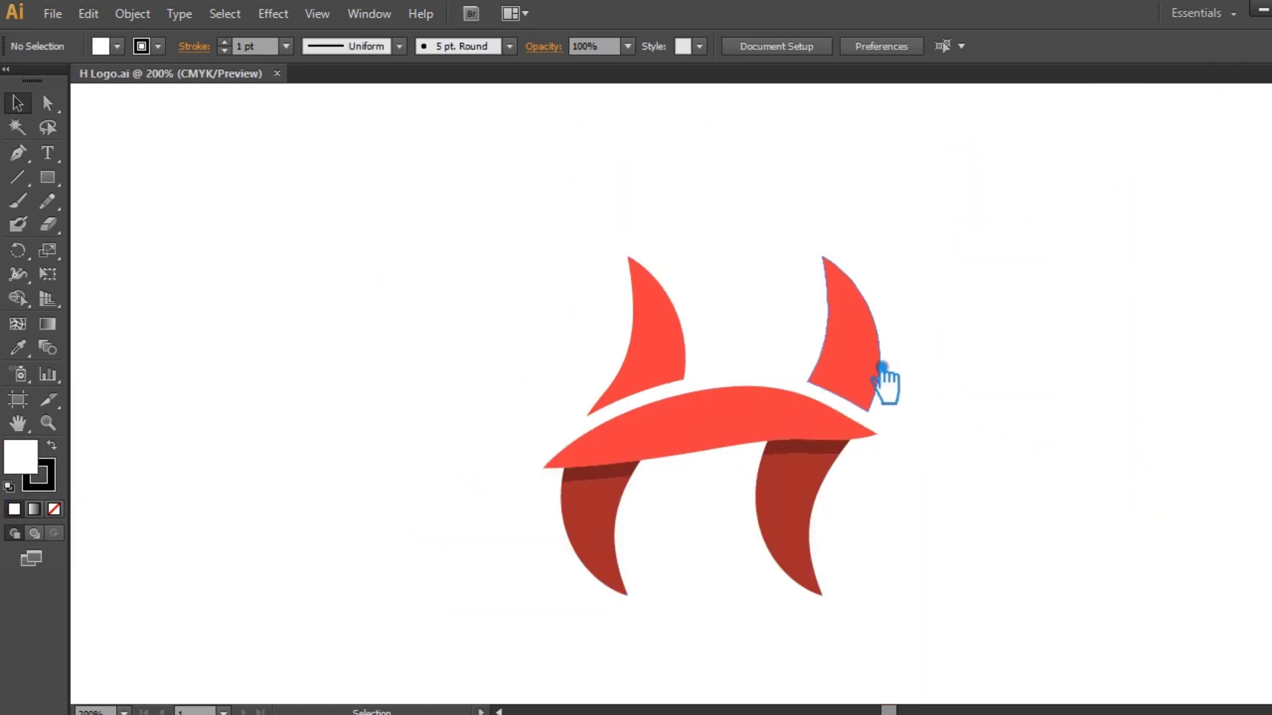
# Select the whole logo group and rotate it about 45° around its centre.
pyautogui.click(887, 371)
pyautogui.click(137, 142)
pyautogui.press('a')
pyautogui.moveTo(947, 593); pyautogui.dragTo(438, 228)
pyautogui.press('v')
pyautogui.click(951, 298)
pyautogui.click(888, 315)
pyautogui.moveTo(905, 257); pyautogui.dragTo(778, 213)
pyautogui.click(995, 324)
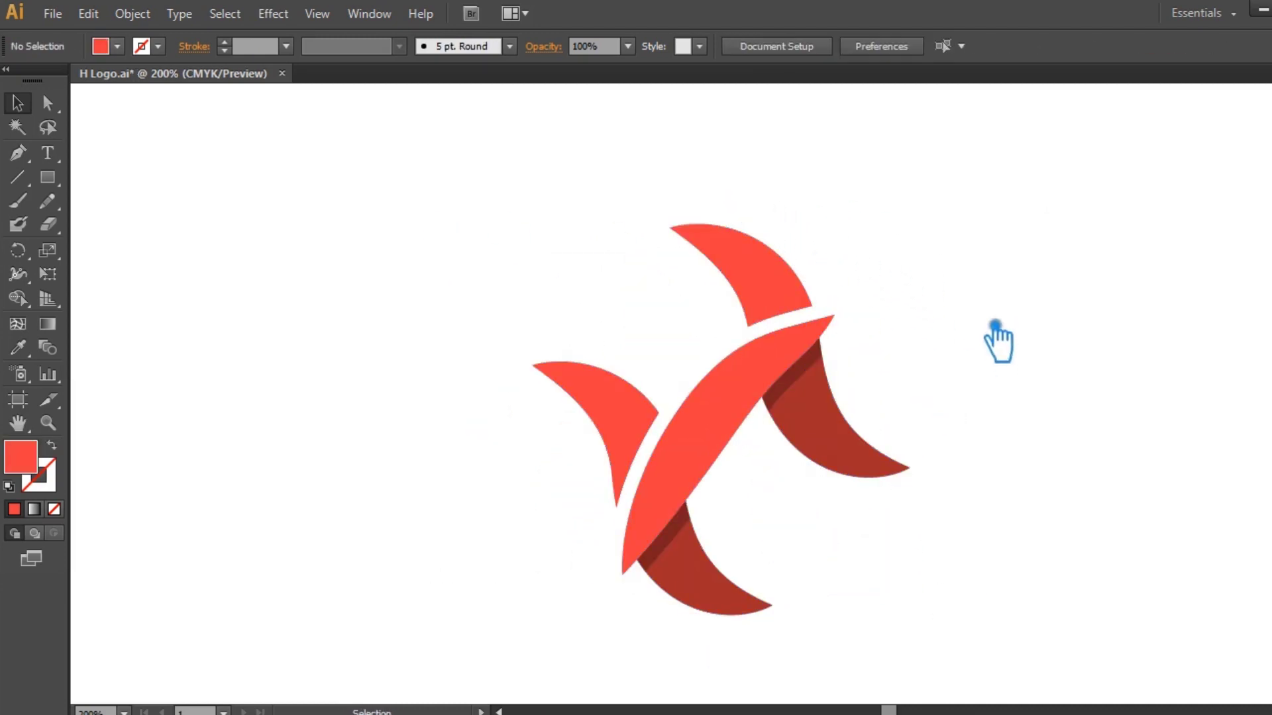
# Try reflecting the logo vertically via Transform > Reflect, then undo the reflection.
pyautogui.click(758, 377)
pyautogui.rightClick(737, 361)
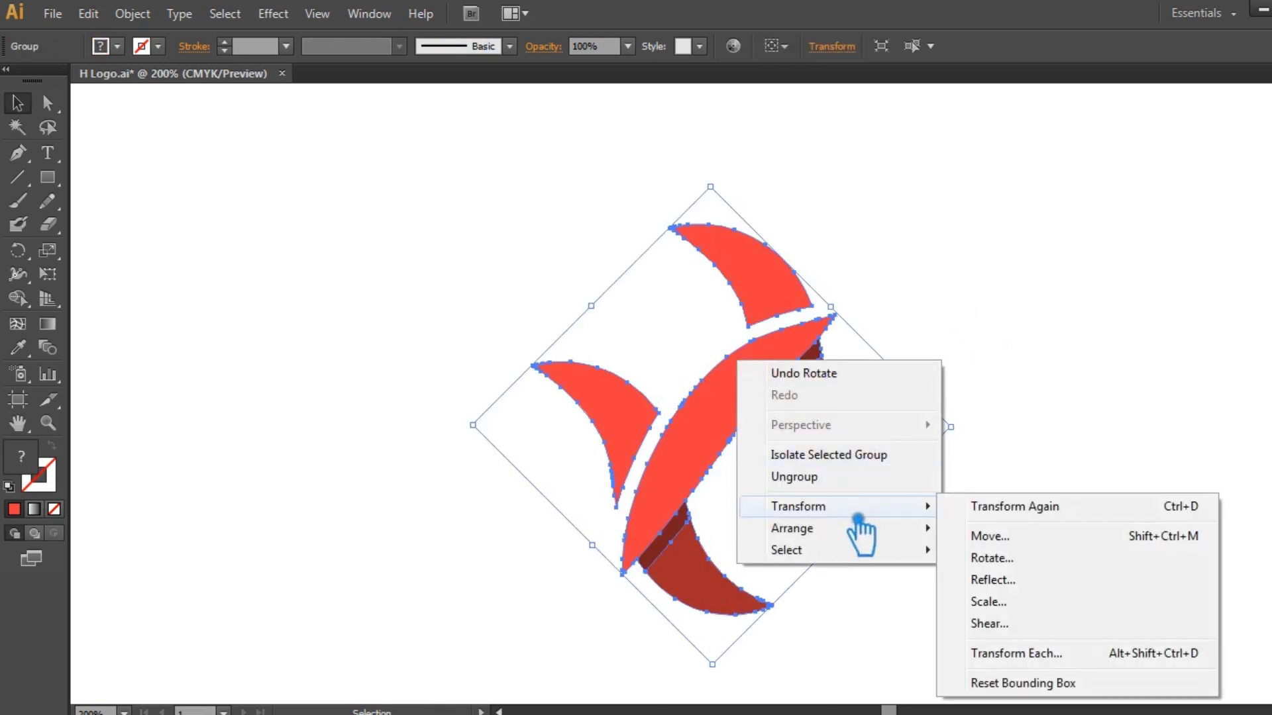
pyautogui.click(1020, 581)
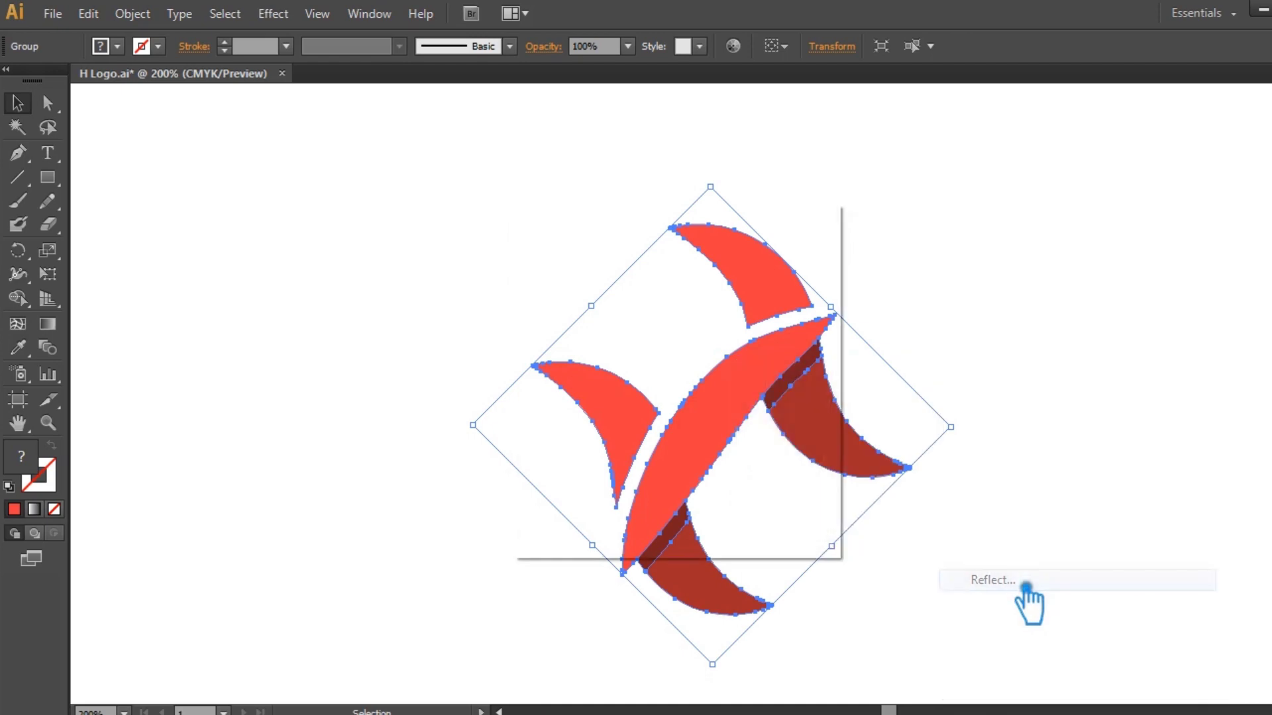
pyautogui.click(695, 510)
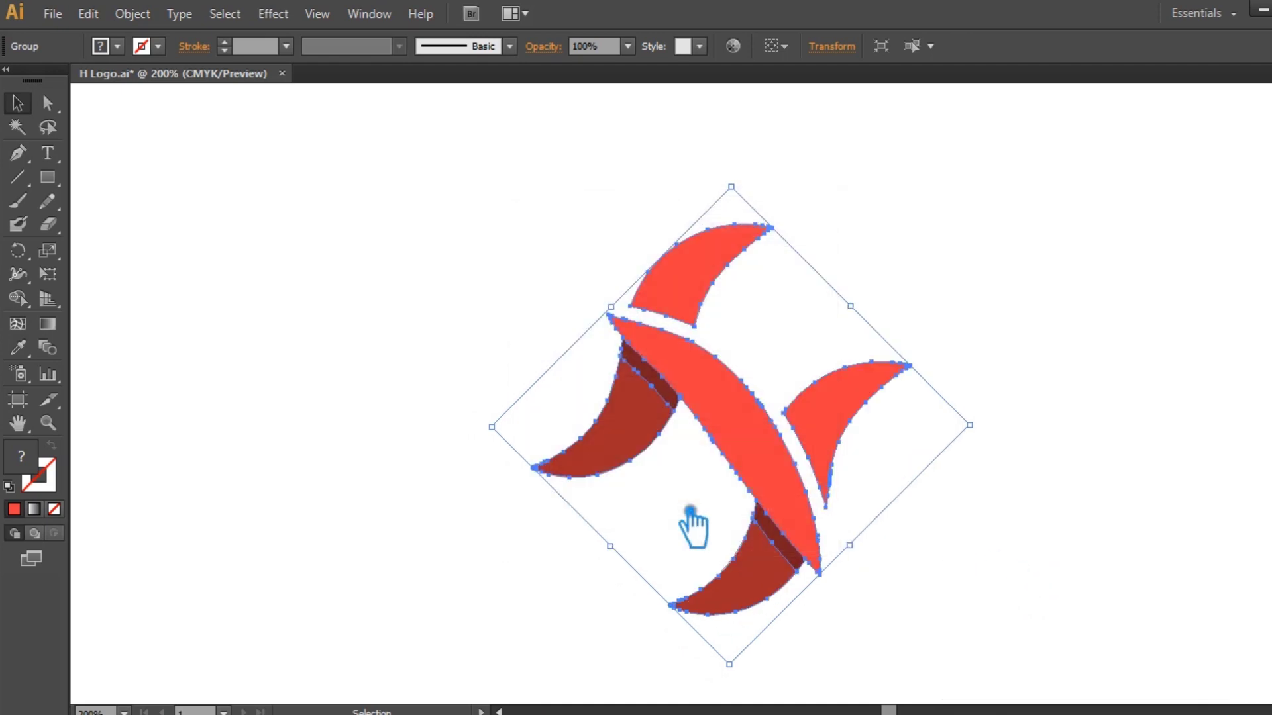
pyautogui.click(1011, 553)
pyautogui.hotkey('ctrl', 'z')
pyautogui.hotkey('ctrl', 'z')
pyautogui.click(1012, 563)
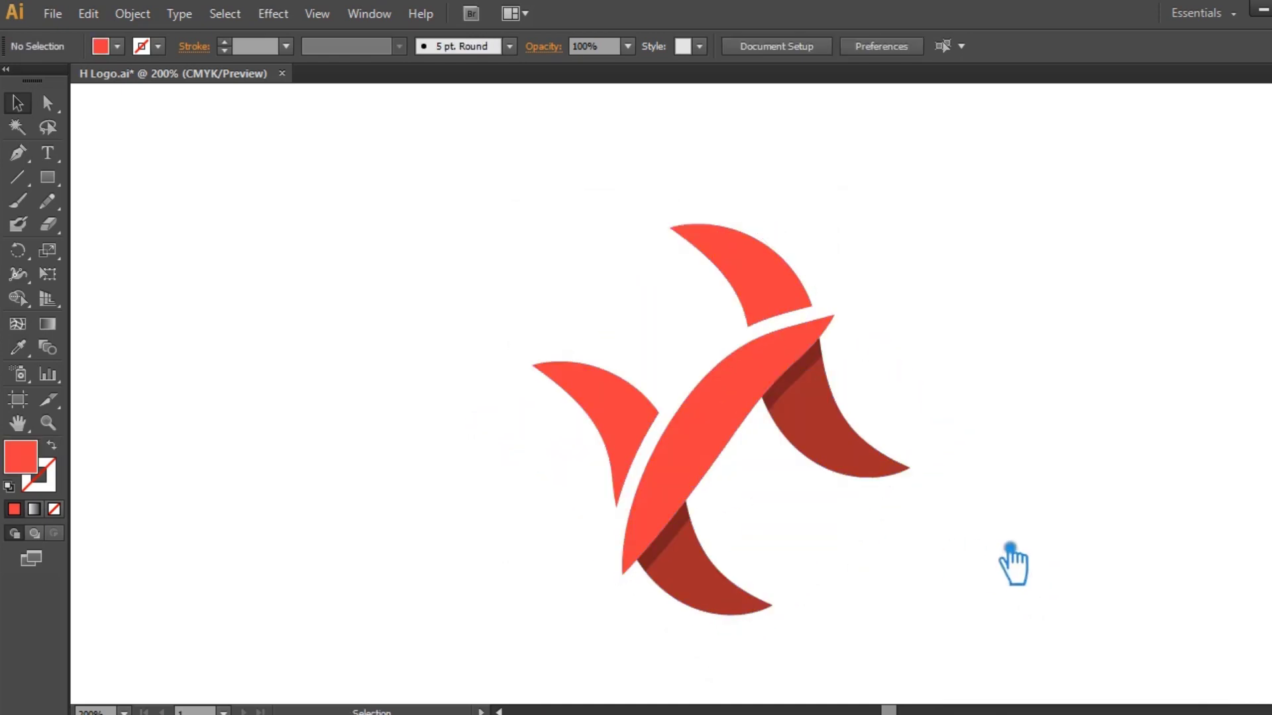